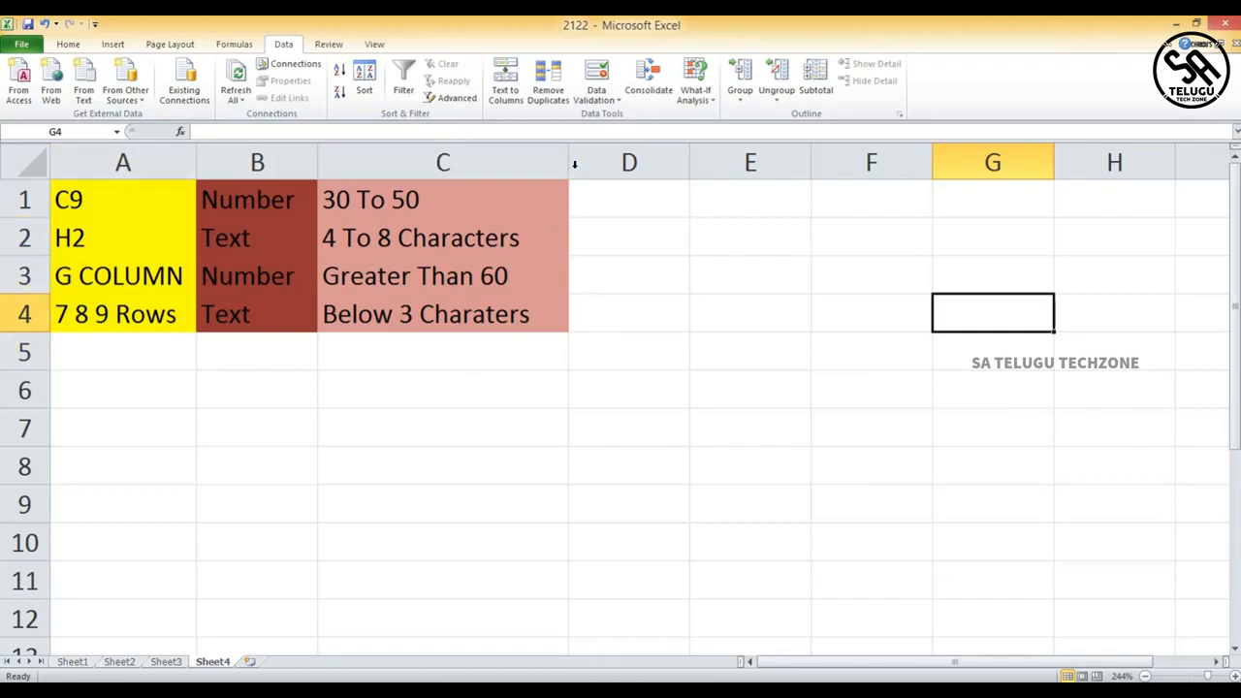
{"action": "left_click", "coordinate": [950, 318]}
{"action": "left_click_drag", "start_coordinate": [967, 318], "coordinate": [765, 307]}
{"action": "left_click", "coordinate": [24, 428]}
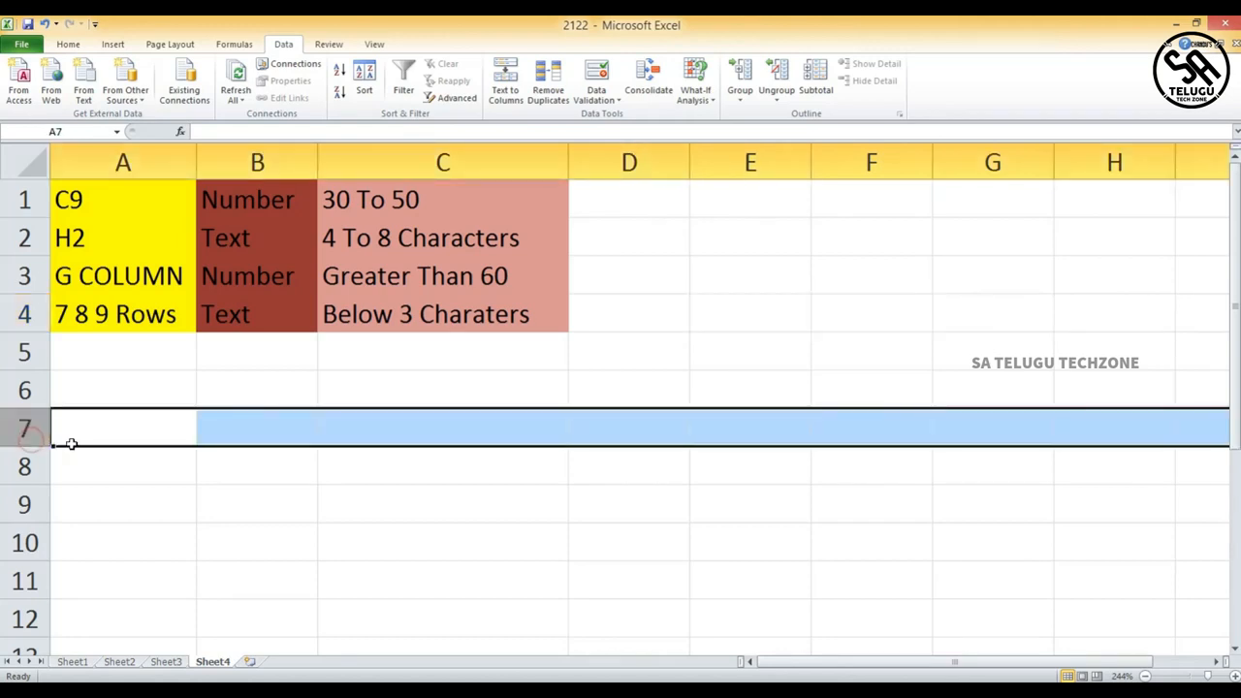
{"action": "left_click_drag", "start_coordinate": [26, 428], "coordinate": [26, 468]}
{"action": "left_click", "coordinate": [26, 467]}
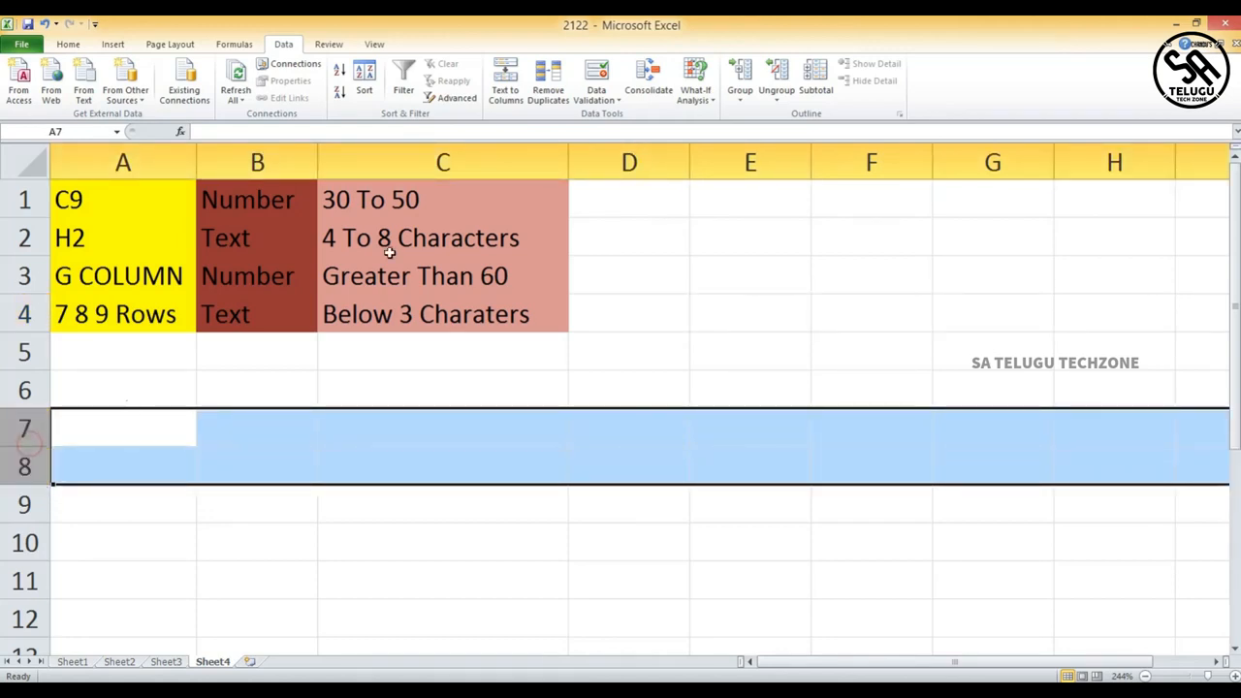
{"action": "left_click", "coordinate": [599, 162]}
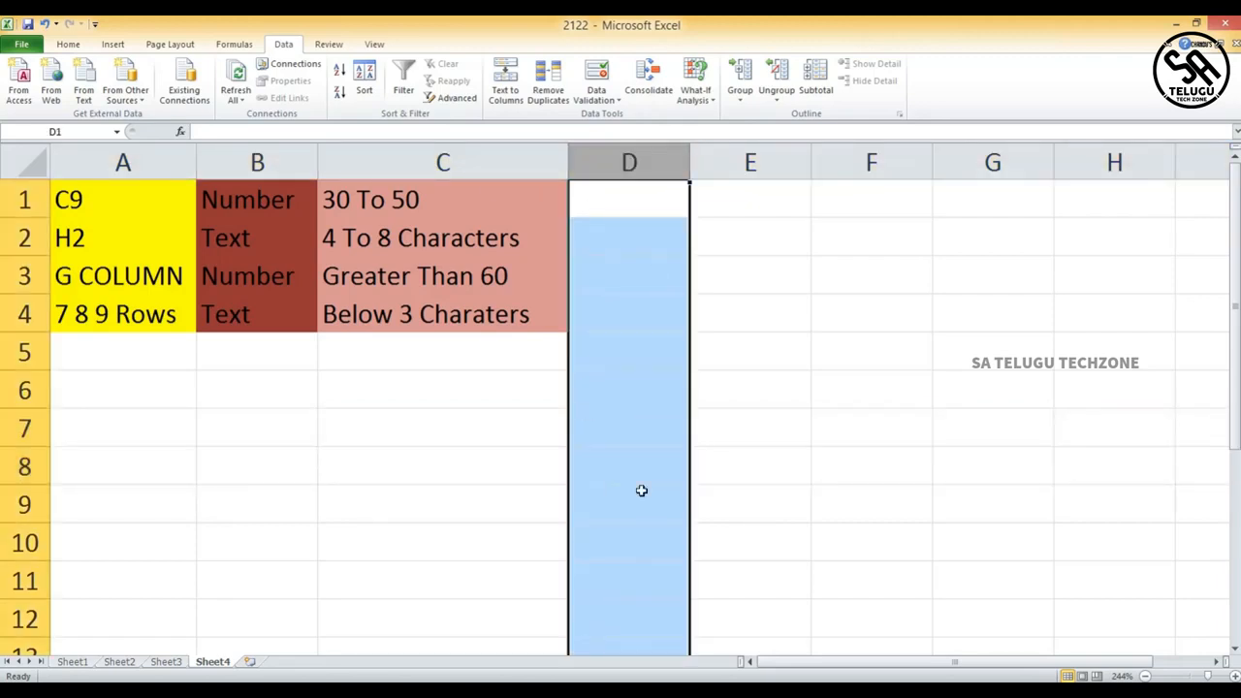
{"action": "left_click_drag", "start_coordinate": [670, 165], "coordinate": [880, 161]}
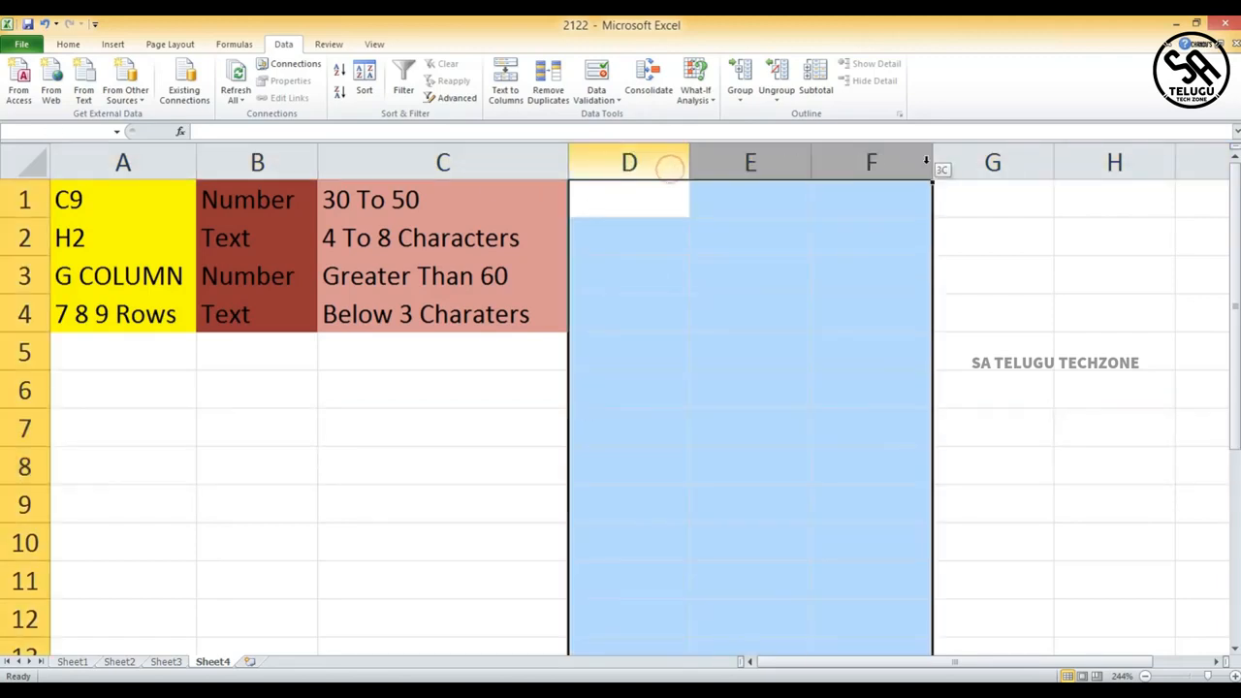
{"action": "left_click", "coordinate": [333, 415]}
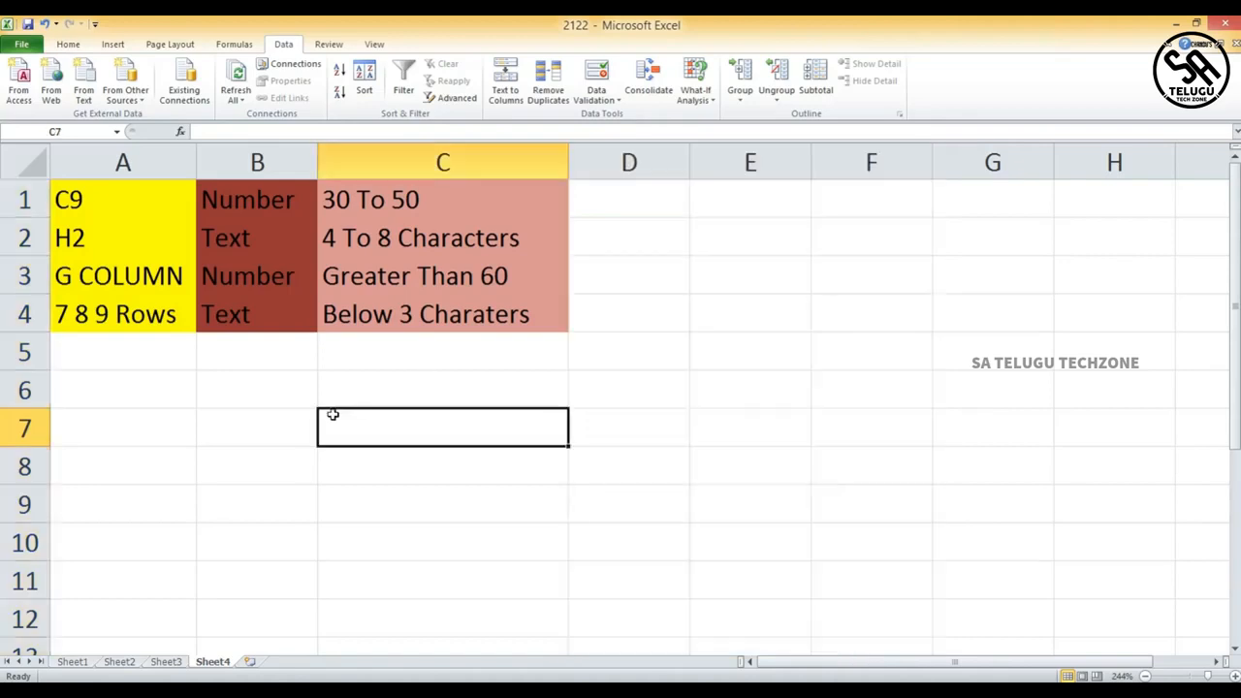
{"action": "left_click_drag", "start_coordinate": [485, 429], "coordinate": [1227, 430]}
{"action": "left_click_drag", "start_coordinate": [507, 440], "coordinate": [1009, 621]}
{"action": "left_click", "coordinate": [591, 257]}
{"action": "left_click", "coordinate": [430, 397]}
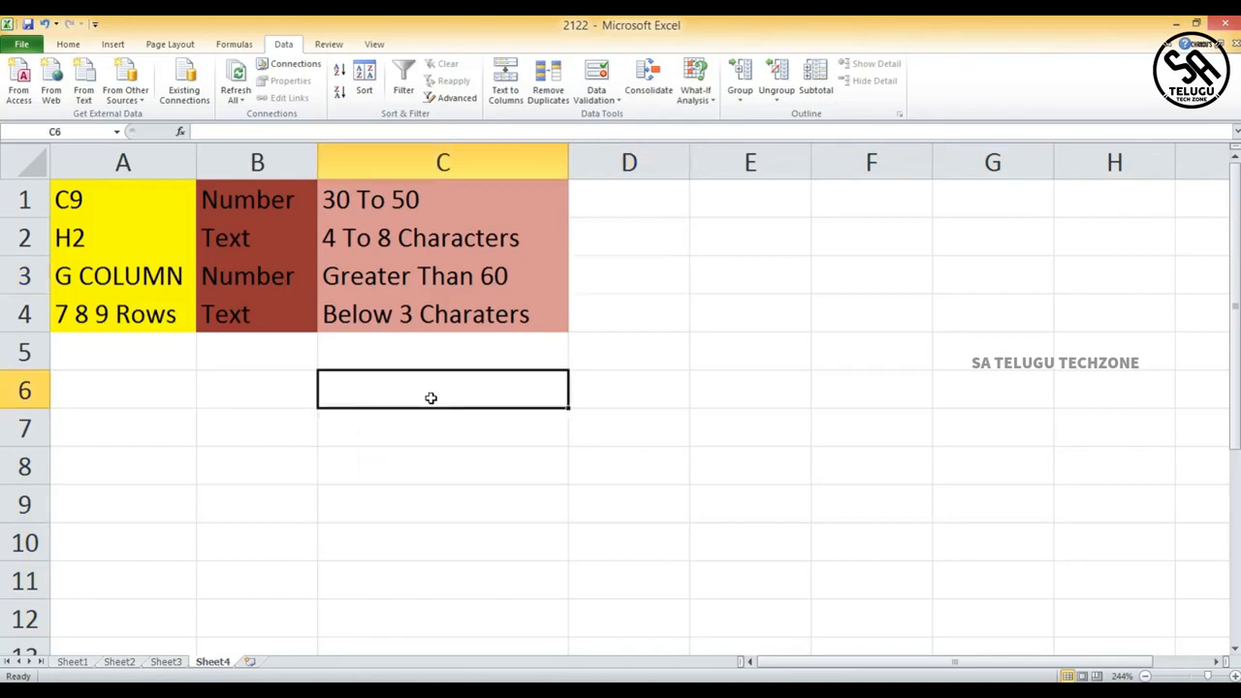
- Enter sample values cfbbszb in C6 and 856881 in C7
{"action": "double_click", "coordinate": [431, 397]}
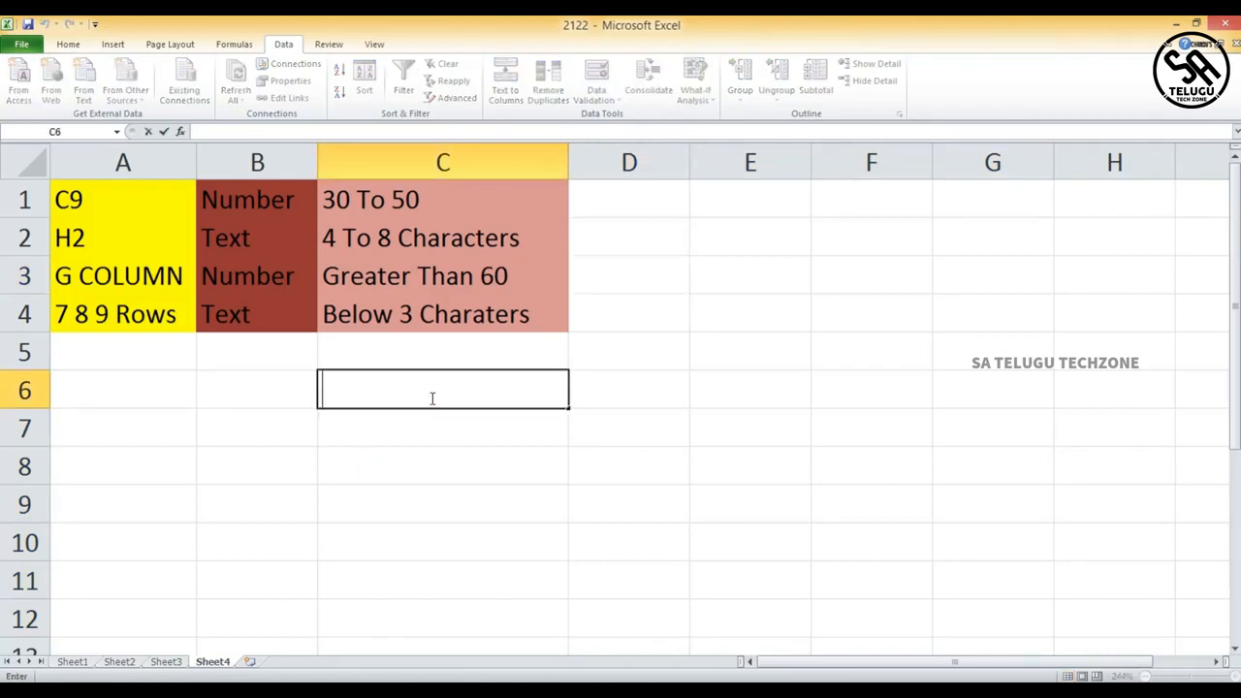
{"action": "type", "text": "cfbbszb"}
{"action": "key", "text": "Return"}
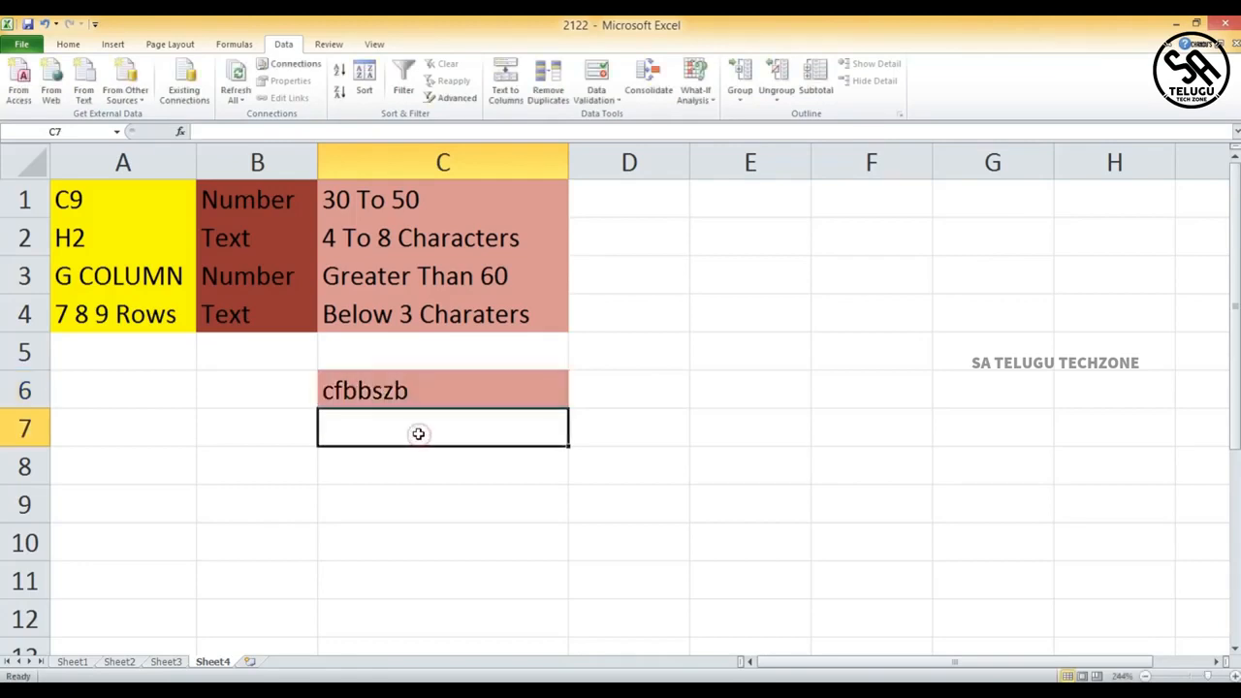
{"action": "type", "text": "856881"}
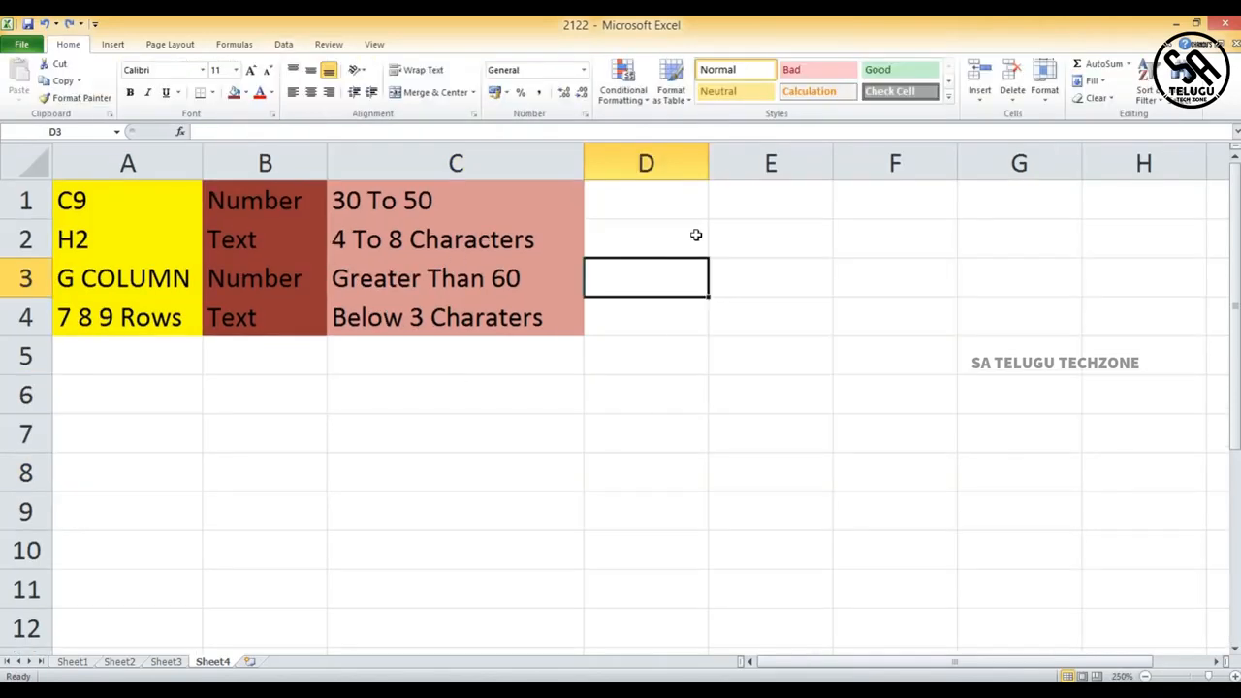
{"action": "left_click", "coordinate": [677, 352]}
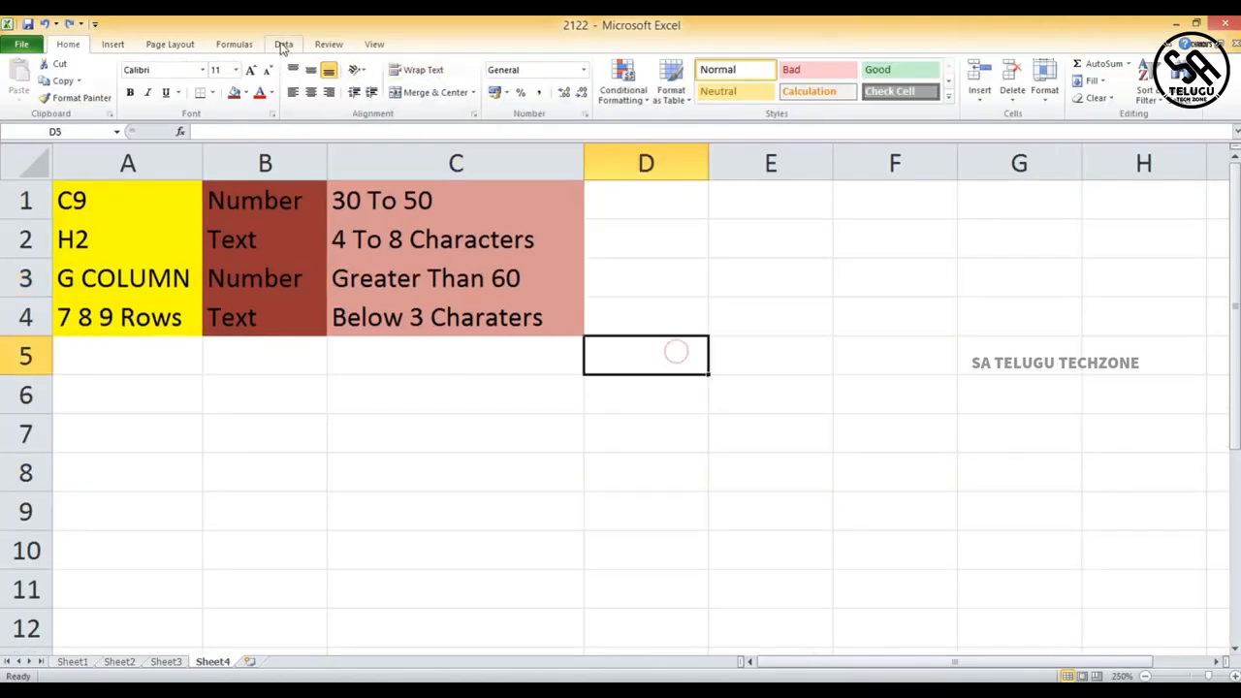
{"action": "left_click", "coordinate": [283, 45]}
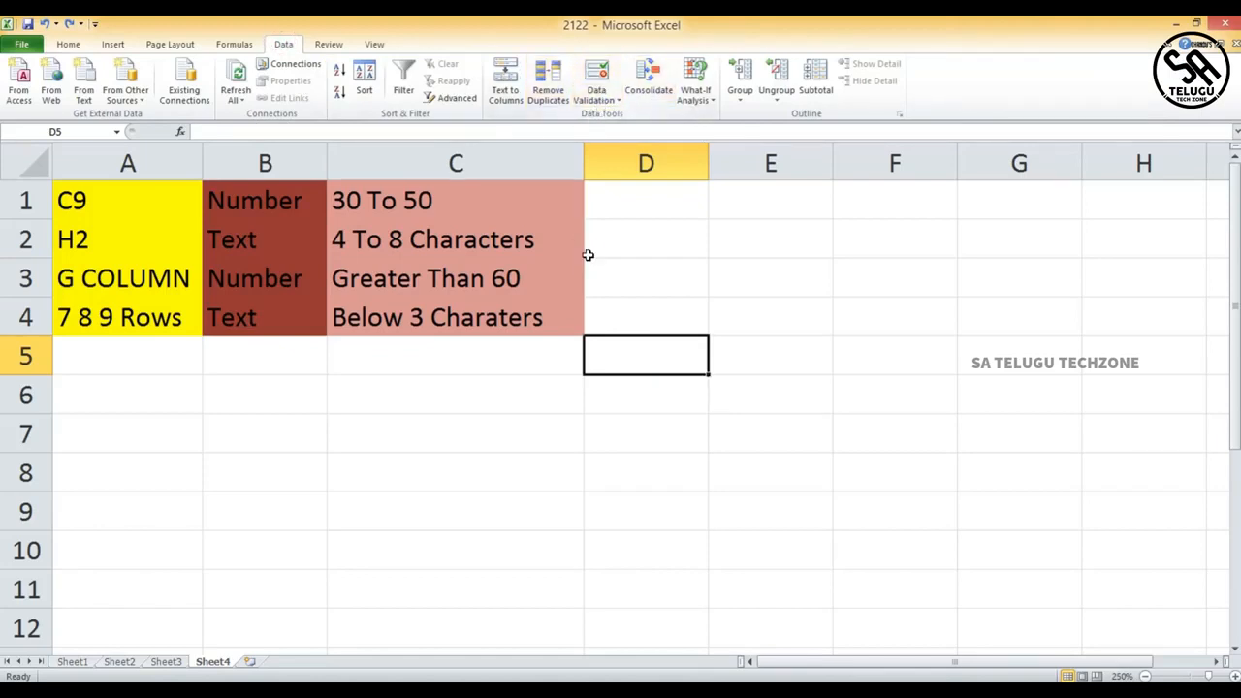
{"action": "left_click", "coordinate": [632, 393]}
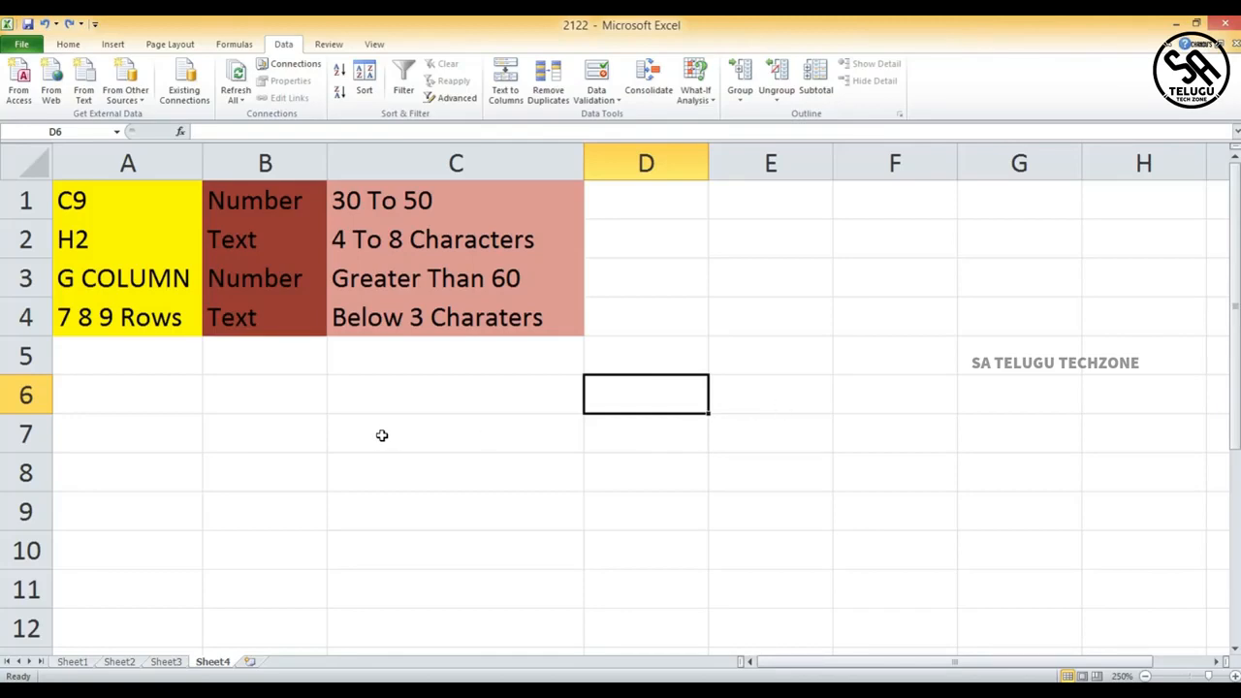
{"action": "left_click", "coordinate": [471, 448]}
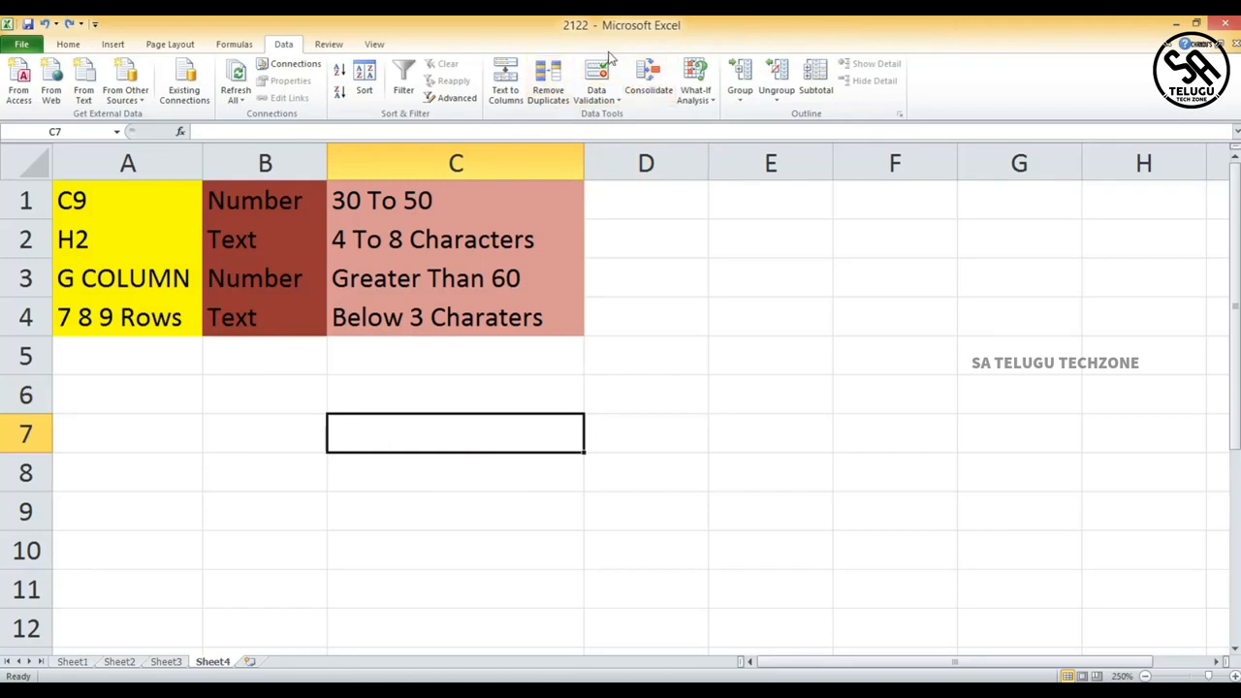
{"action": "left_click", "coordinate": [656, 431]}
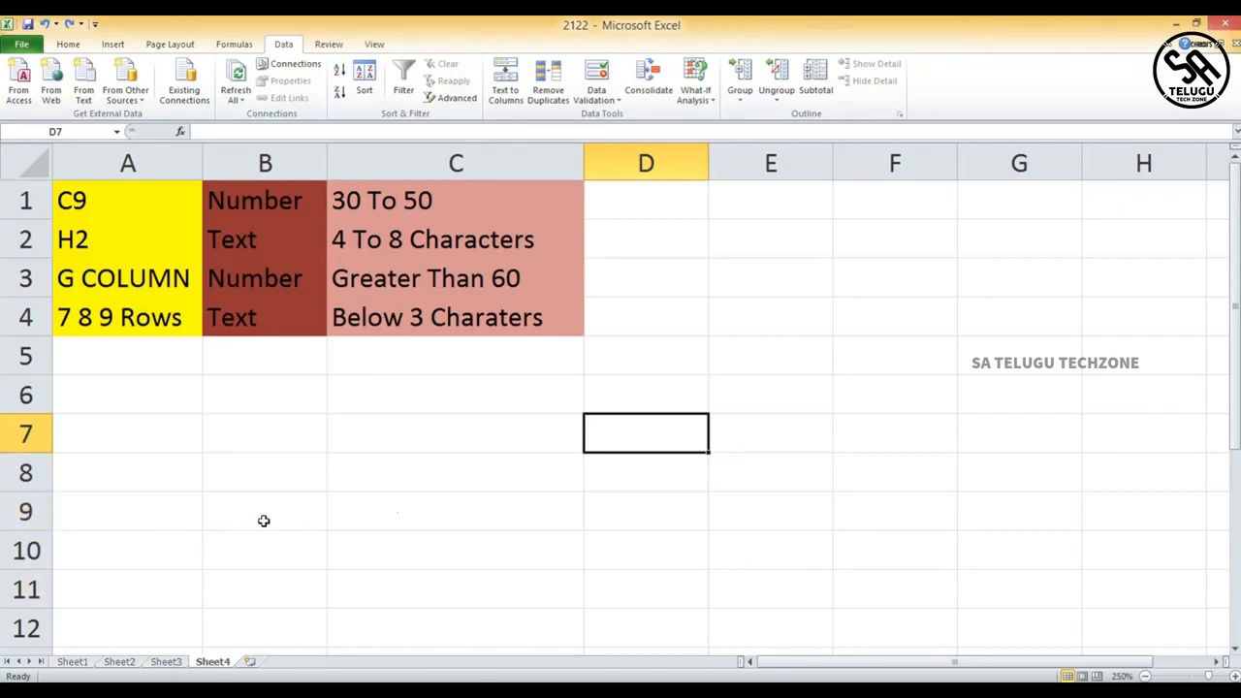
{"action": "left_click", "coordinate": [448, 540]}
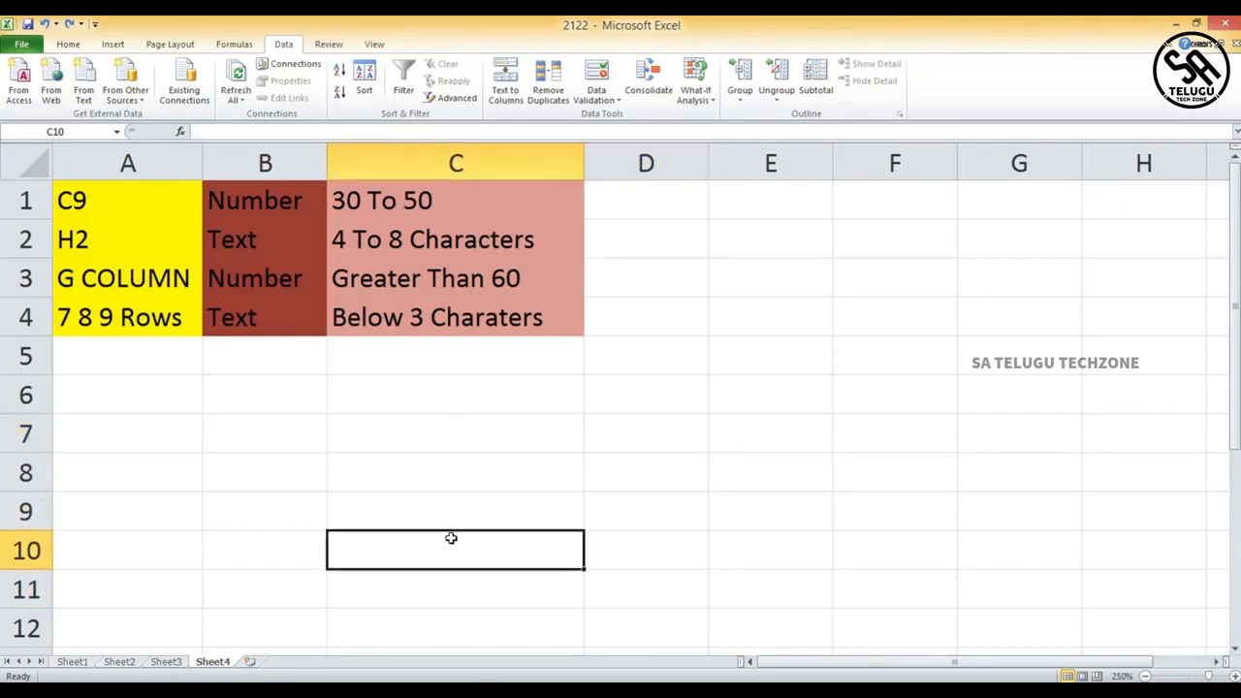
{"action": "left_click", "coordinate": [444, 510]}
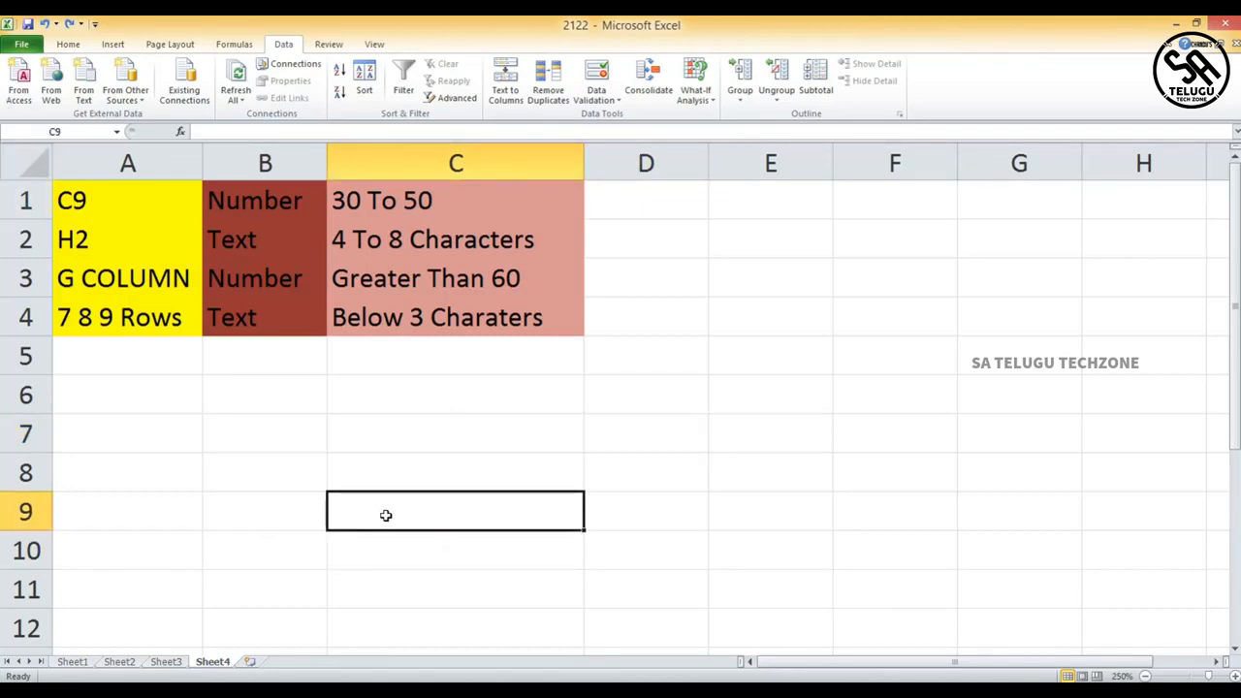
{"action": "type", "text": "d"}
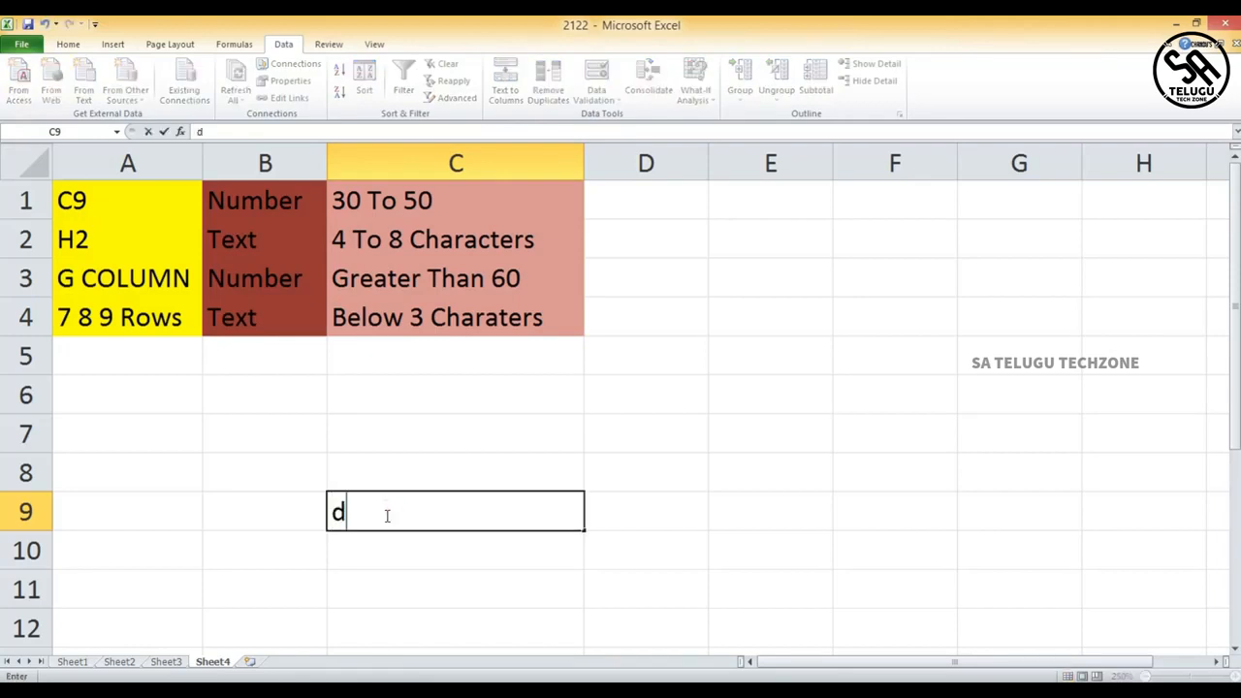
{"action": "type", "text": "s455"}
{"action": "key", "text": "BackSpace"}
{"action": "key", "text": "BackSpace"}
{"action": "key", "text": "BackSpace"}
{"action": "key", "text": "BackSpace"}
{"action": "key", "text": "BackSpace"}
{"action": "left_click", "coordinate": [396, 512]}
- Open data validation for cell C9 and allow only whole numbers
{"action": "left_click", "coordinate": [692, 416]}
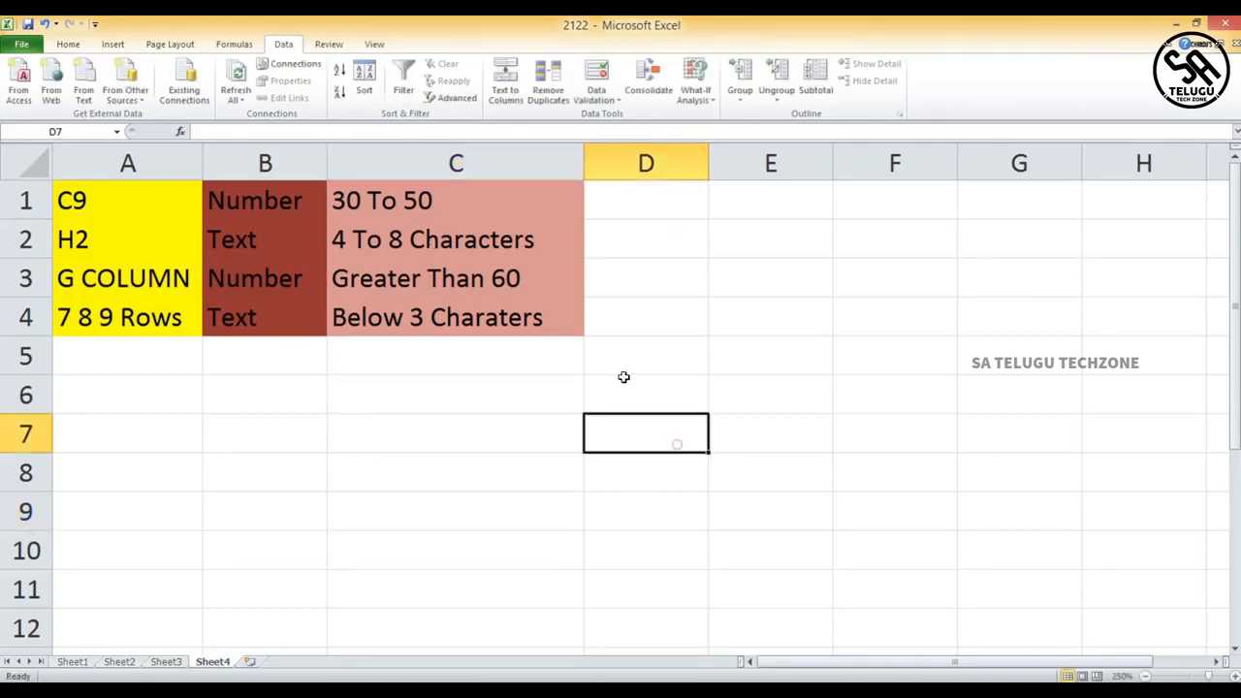
{"action": "left_click", "coordinate": [412, 506]}
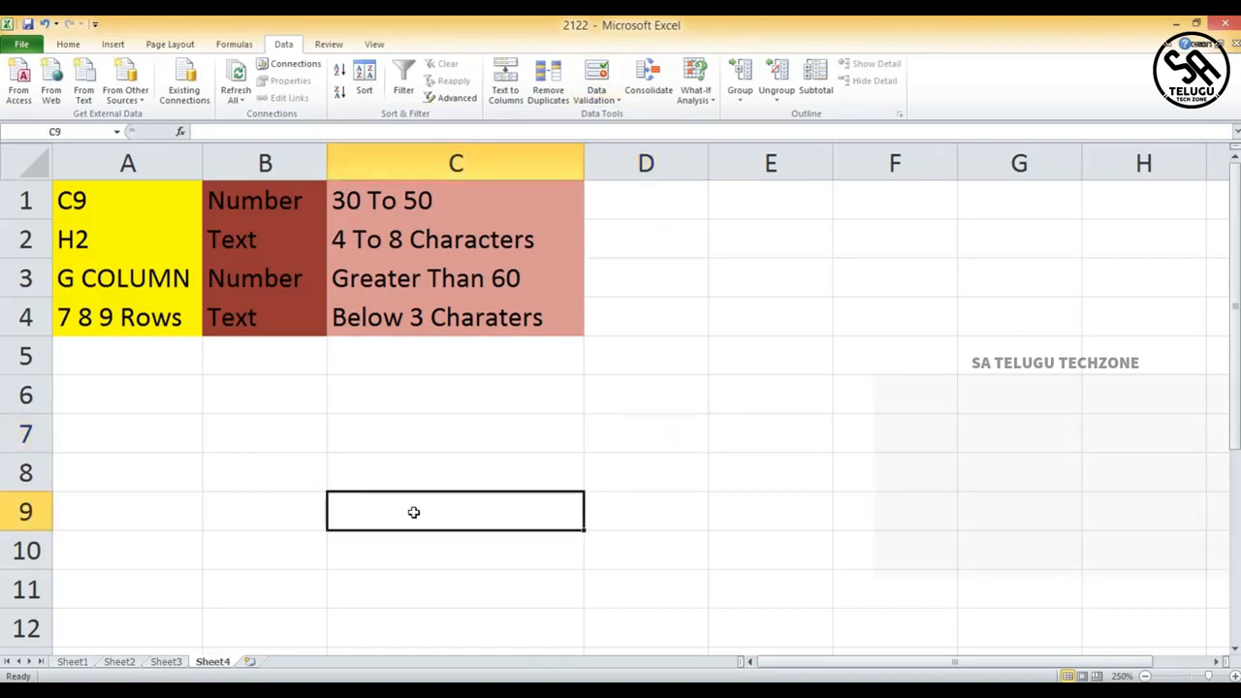
{"action": "left_click", "coordinate": [593, 97]}
{"action": "left_click", "coordinate": [600, 91]}
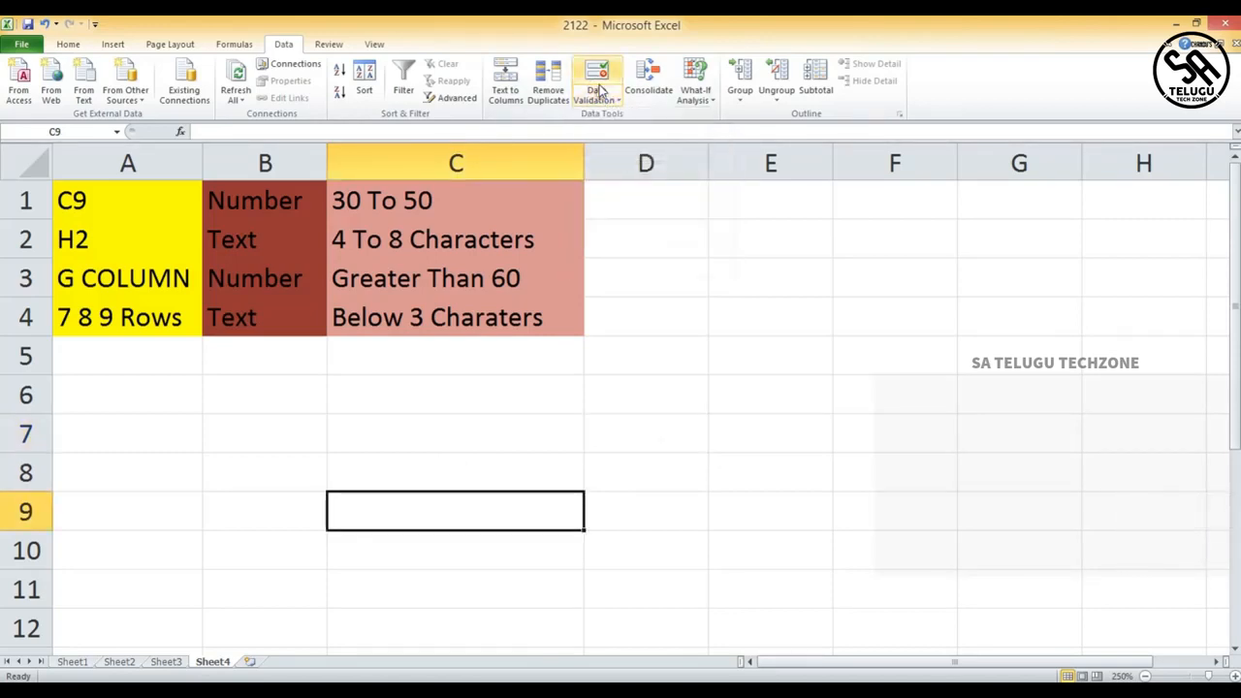
{"action": "left_click", "coordinate": [600, 90]}
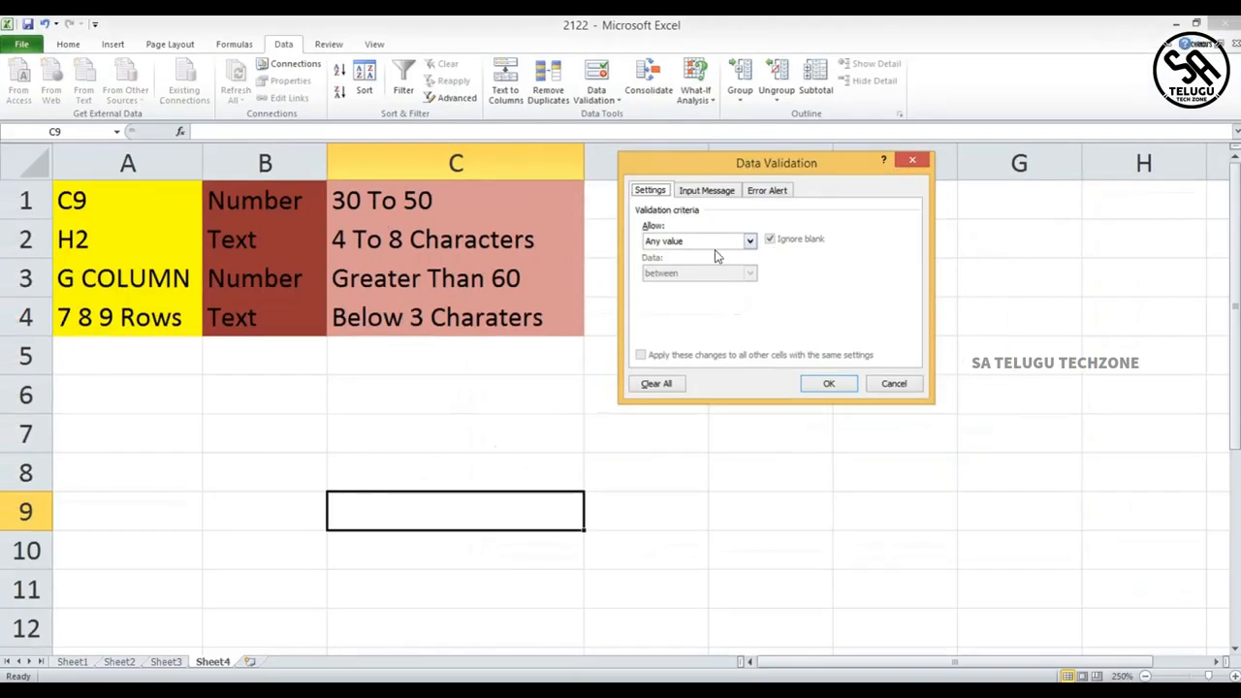
{"action": "left_click", "coordinate": [749, 241]}
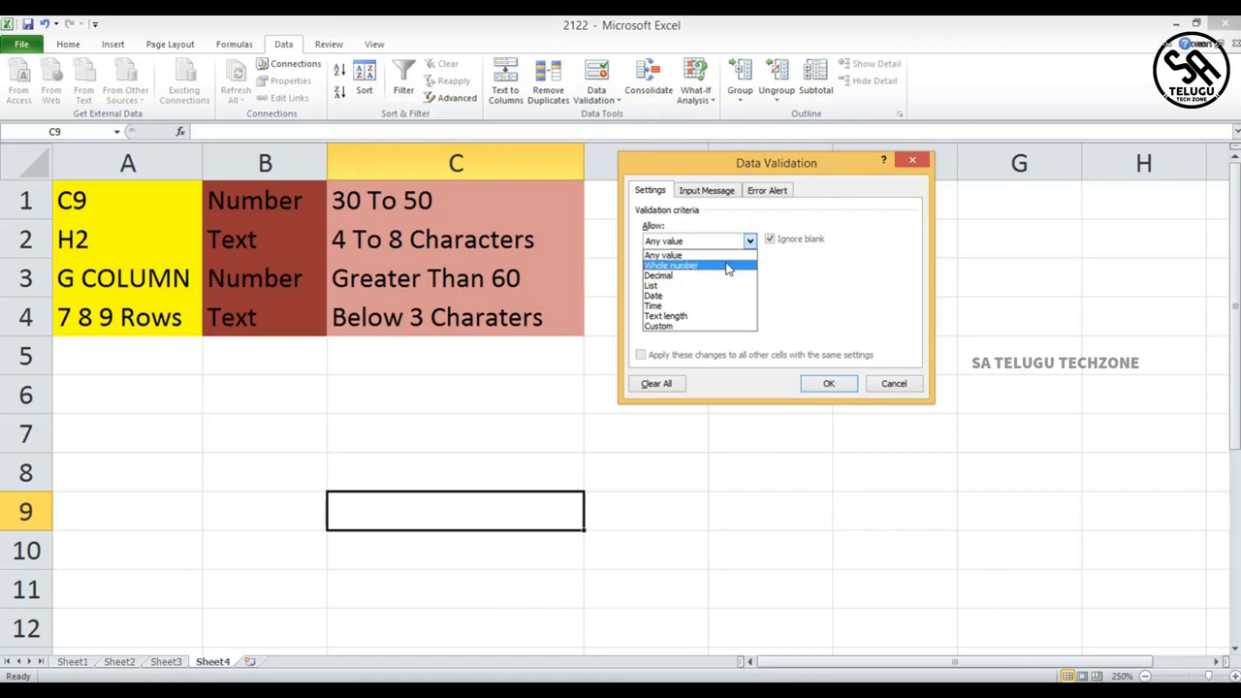
{"action": "left_click", "coordinate": [728, 267]}
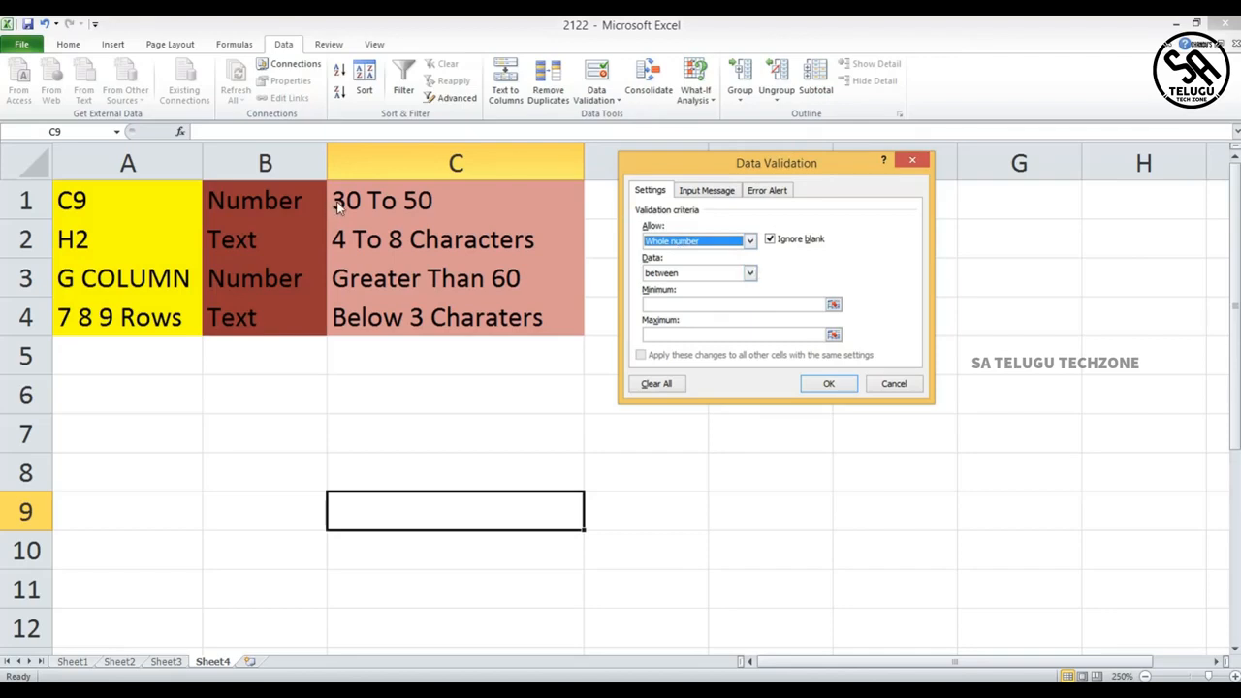
- Restrict C9's whole numbers to between a minimum of 30 and a maximum of 50, and apply
{"action": "left_click", "coordinate": [750, 272]}
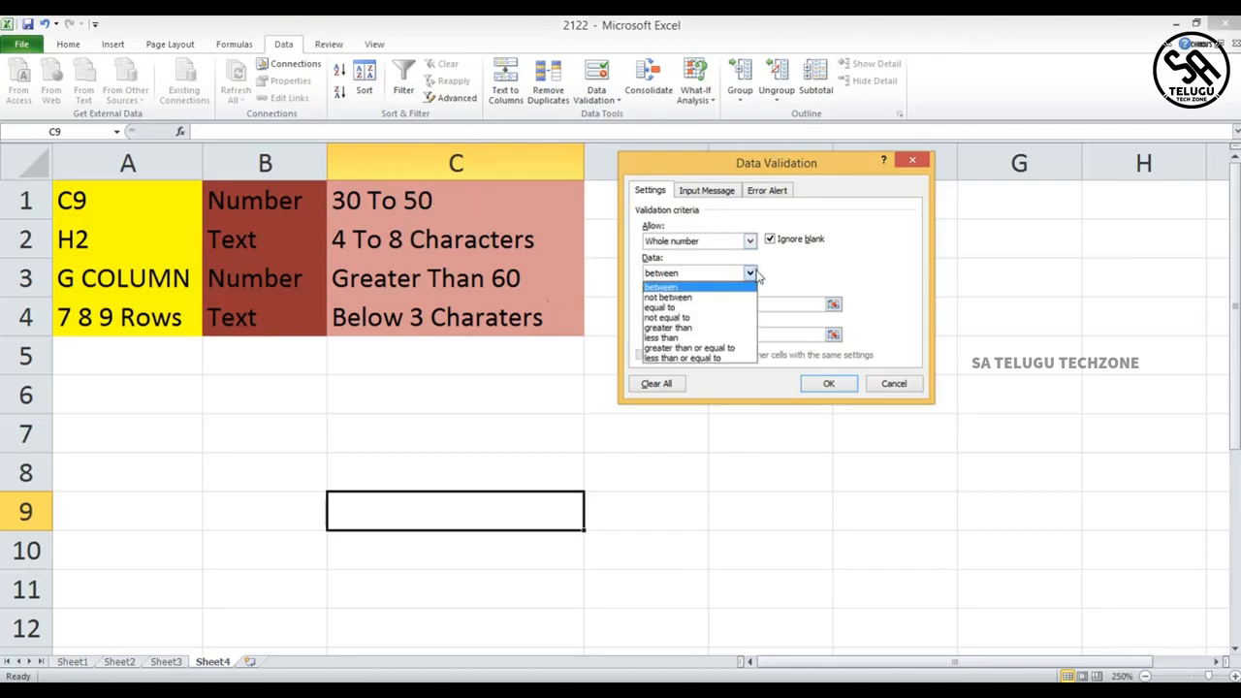
{"action": "left_click", "coordinate": [709, 290]}
{"action": "left_click", "coordinate": [685, 306]}
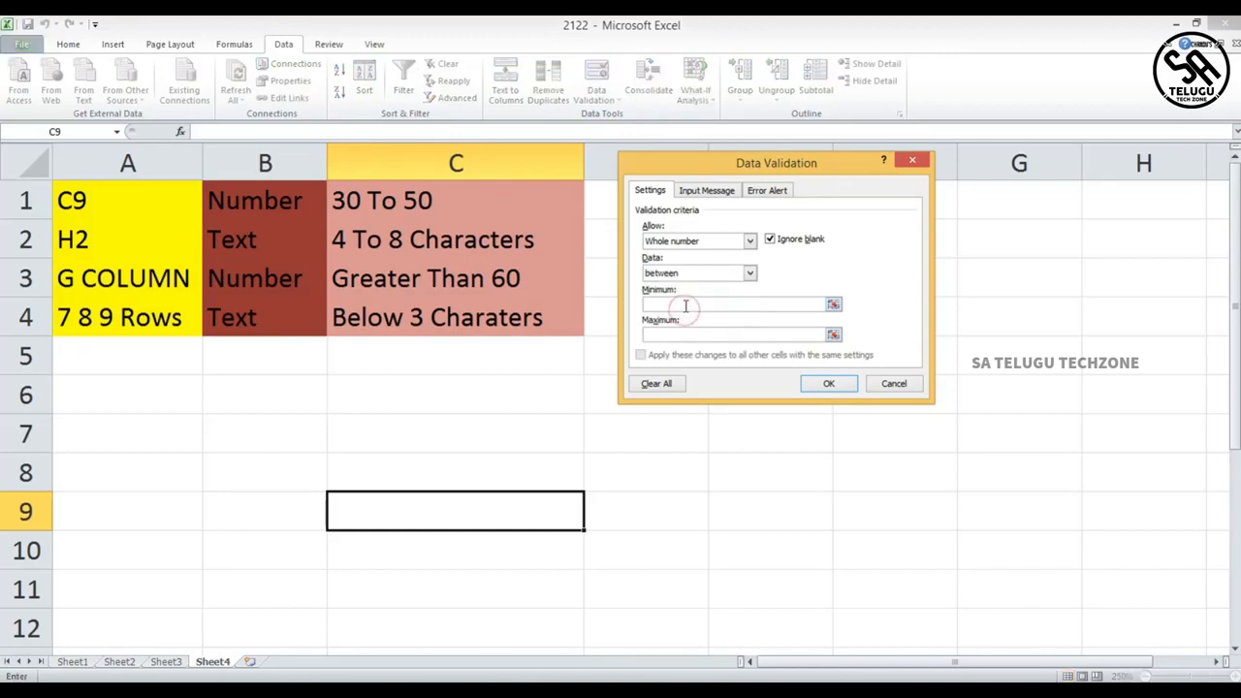
{"action": "type", "text": "30"}
{"action": "type", "text": "50"}
{"action": "left_click", "coordinate": [817, 381]}
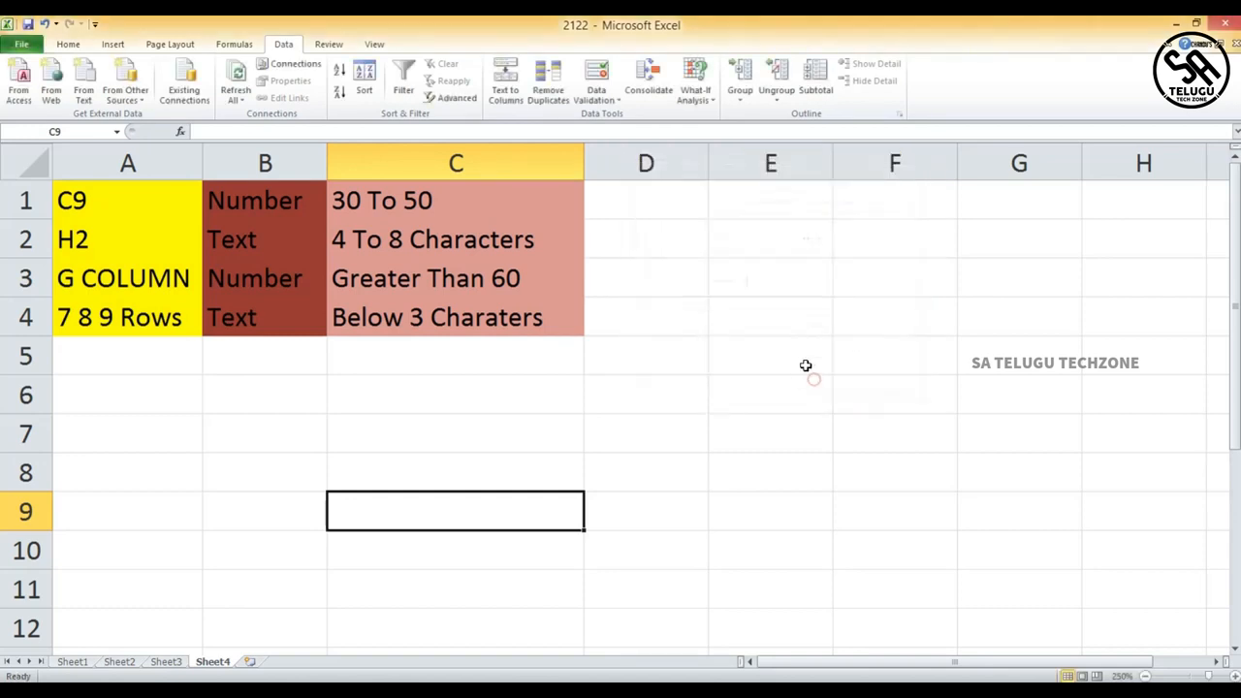
- Enter 30 in cell C9 to test the validation rule
{"action": "double_click", "coordinate": [423, 508]}
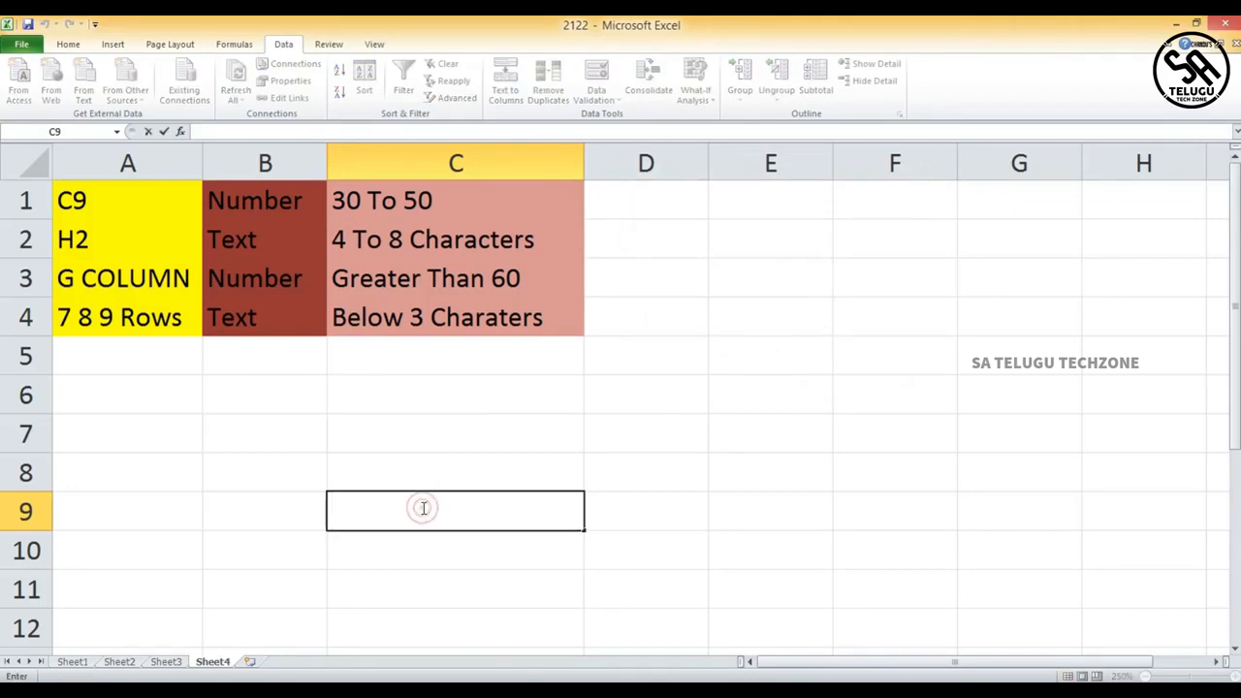
{"action": "type", "text": "30"}
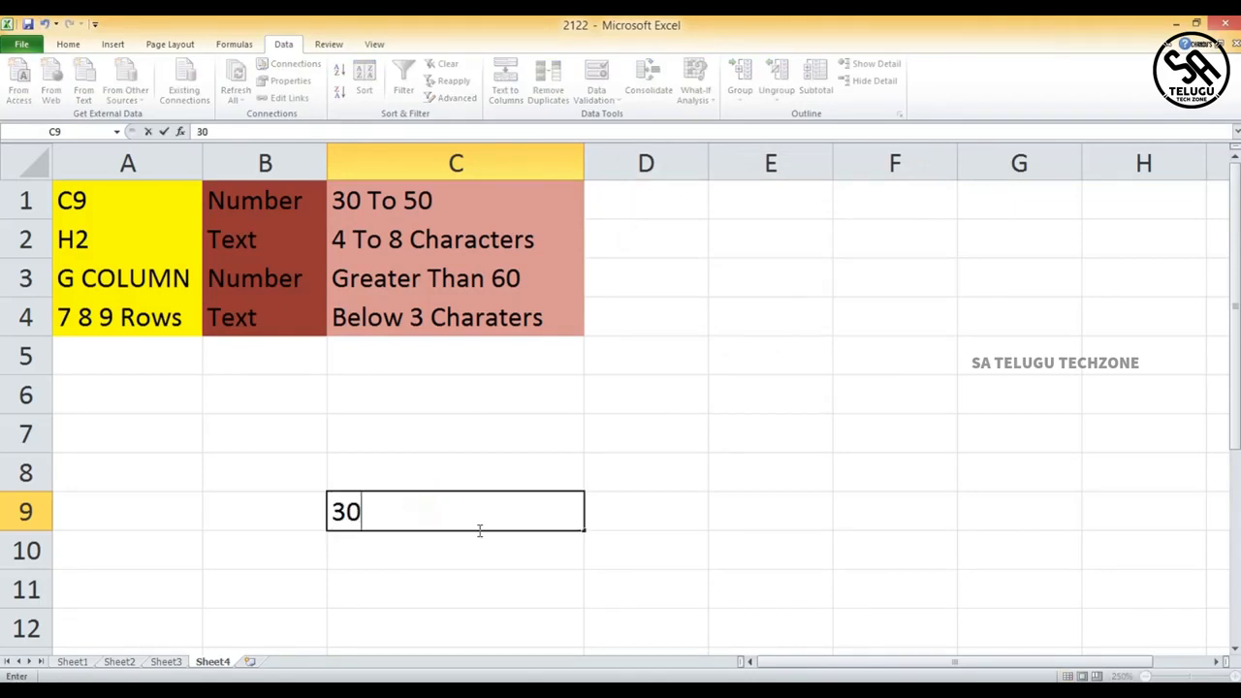
{"action": "left_click", "coordinate": [646, 515]}
{"action": "left_click", "coordinate": [549, 514]}
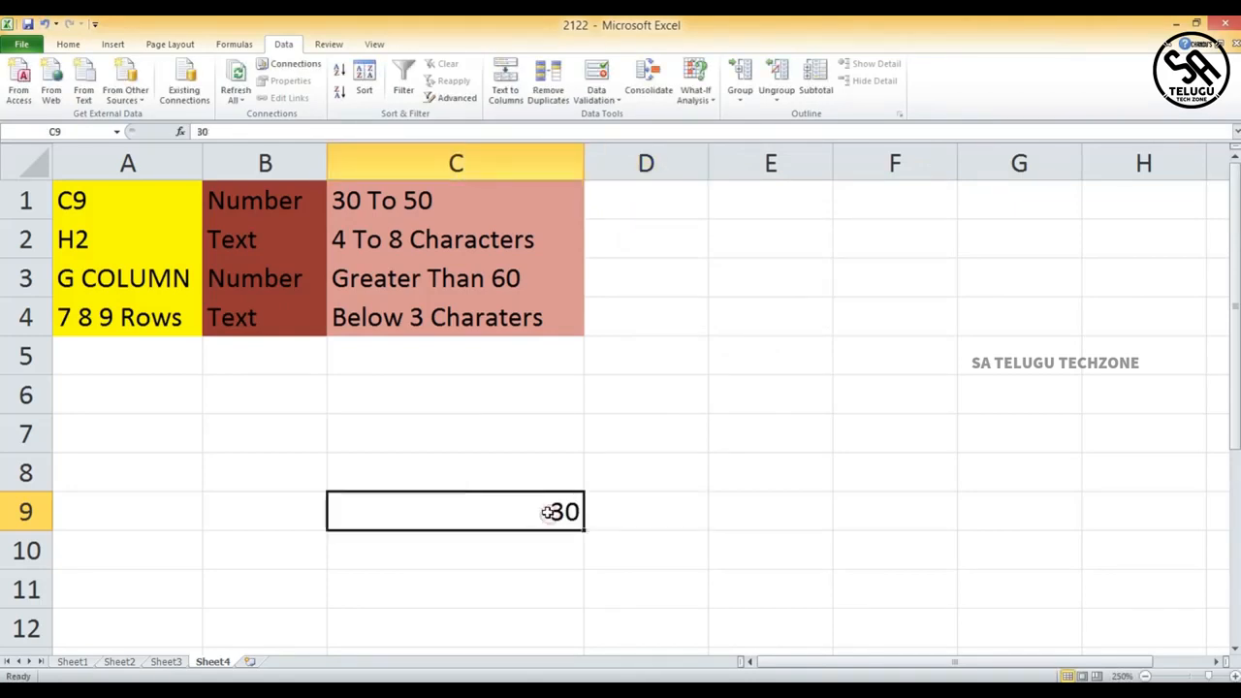
- Try entering 25 in C9 and cancel the rejected entry
{"action": "key", "text": "BackSpace"}
{"action": "type", "text": "25"}
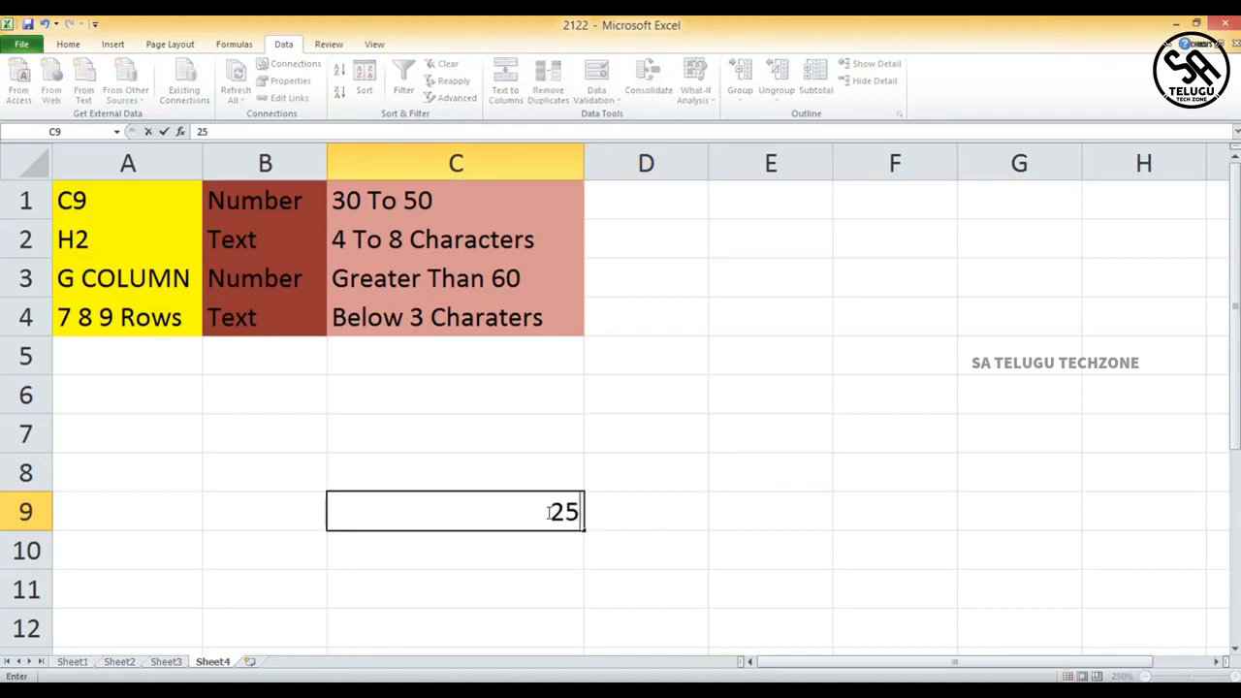
{"action": "left_click", "coordinate": [636, 526]}
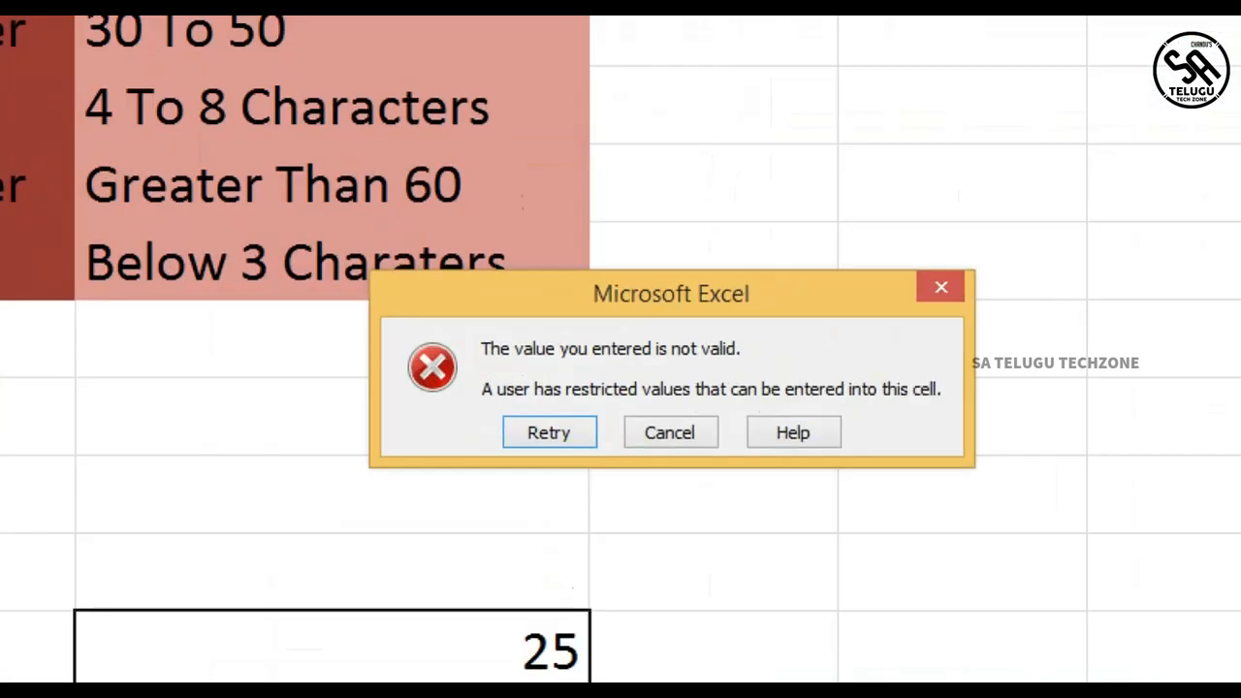
{"action": "mouse_move", "coordinate": [515, 235]}
{"action": "left_mouse_down"}
{"action": "mouse_move", "coordinate": [333, 457]}
{"action": "mouse_move", "coordinate": [1098, 470]}
{"action": "mouse_move", "coordinate": [980, 231]}
{"action": "mouse_move", "coordinate": [583, 206]}
{"action": "left_mouse_up"}
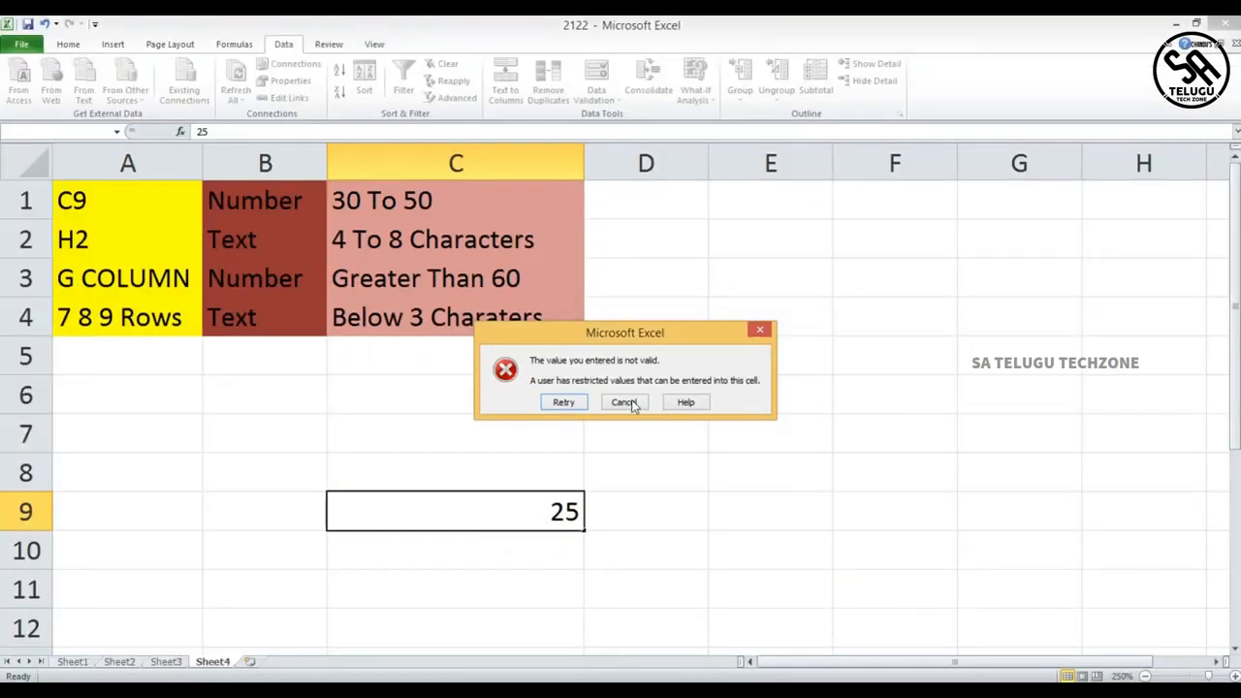
{"action": "left_click", "coordinate": [625, 403]}
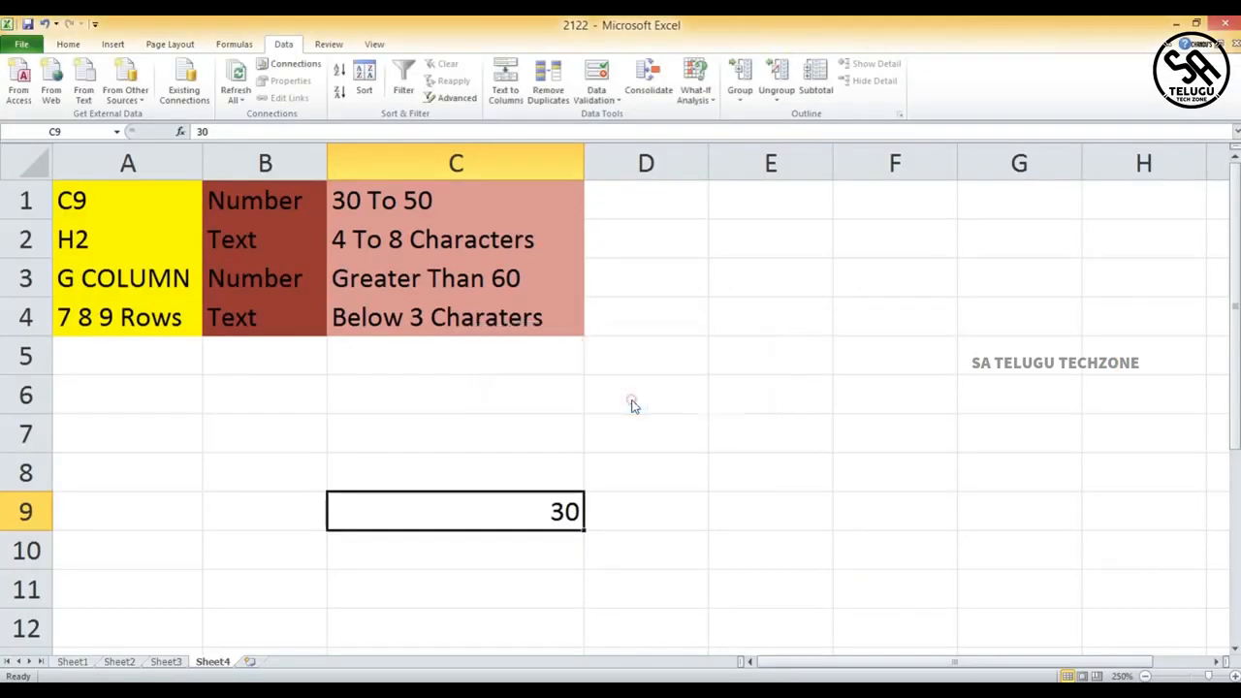
- Replace the value in C9 with 50
{"action": "double_click", "coordinate": [537, 504]}
{"action": "key", "text": "Right"}
{"action": "key", "text": "Right"}
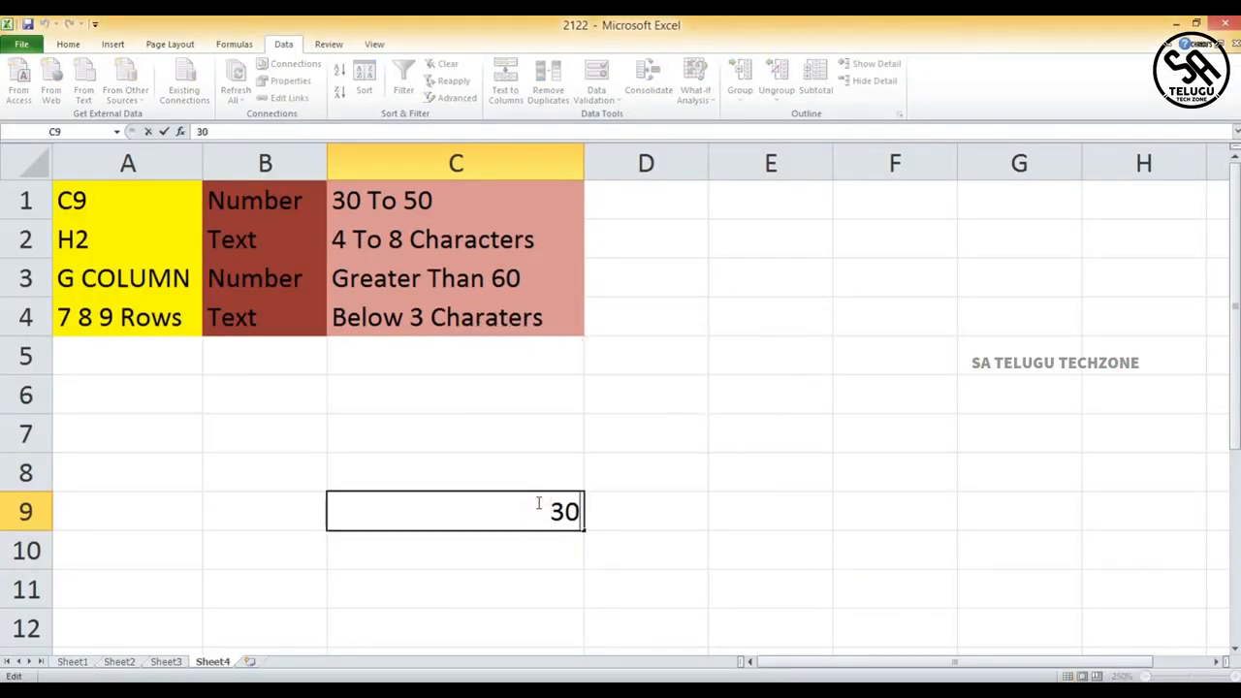
{"action": "key", "text": "BackSpace"}
{"action": "type", "text": "5"}
{"action": "key", "text": "BackSpace"}
{"action": "key", "text": "BackSpace"}
{"action": "type", "text": "50"}
{"action": "left_click", "coordinate": [646, 510]}
- Try entering 55 in cell C9
{"action": "left_click", "coordinate": [520, 510]}
{"action": "key", "text": "BackSpace"}
{"action": "type", "text": "55"}
{"action": "left_click", "coordinate": [628, 511]}
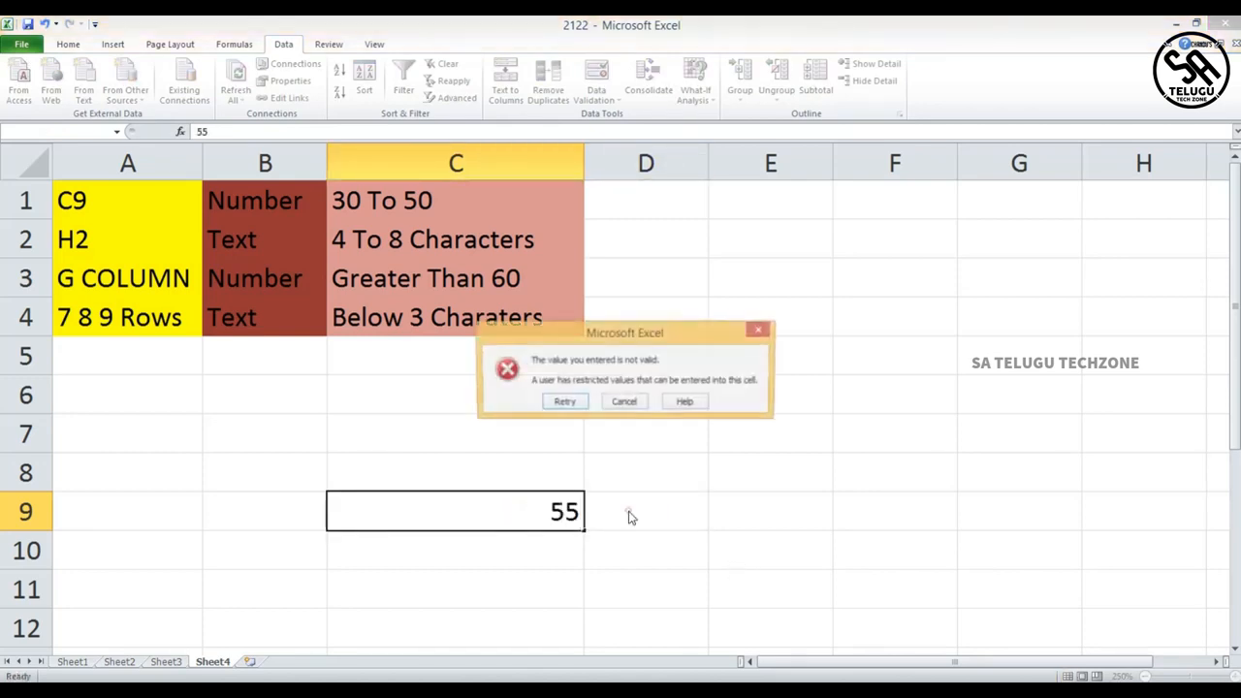
- After cancelling the rejected C9 entry, restrict cell H2 to text length between 4 and 8 characters
{"action": "left_click", "coordinate": [633, 404]}
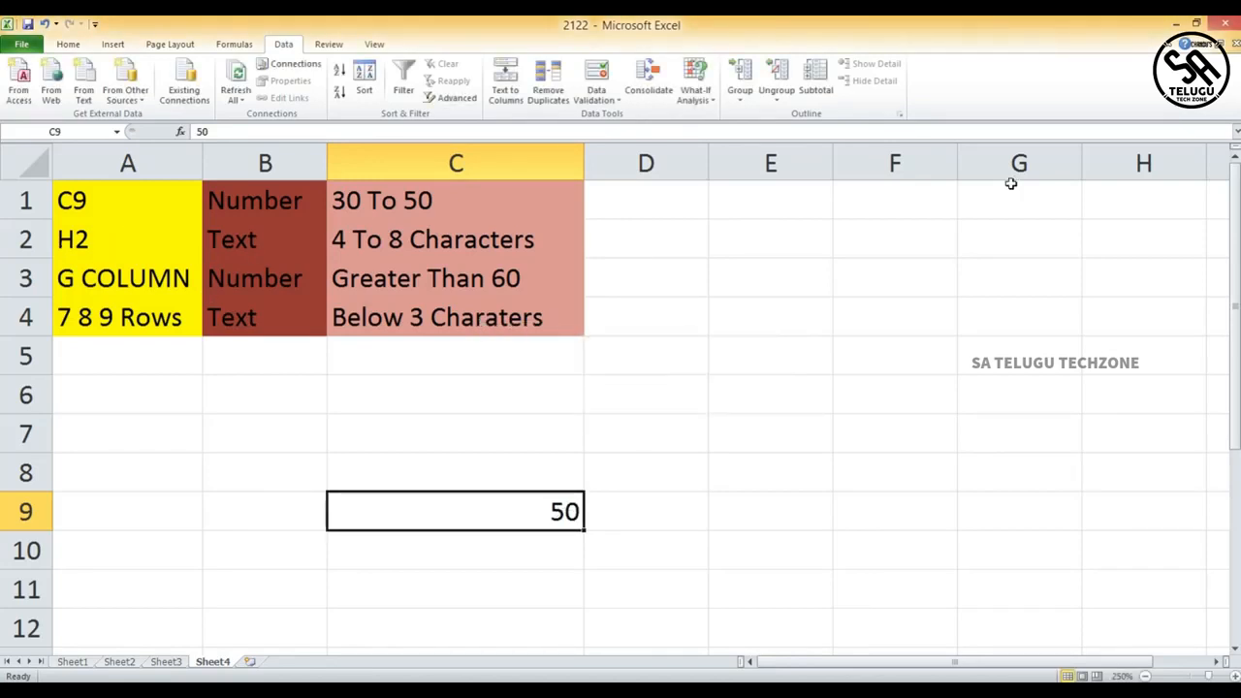
{"action": "left_click", "coordinate": [1134, 241]}
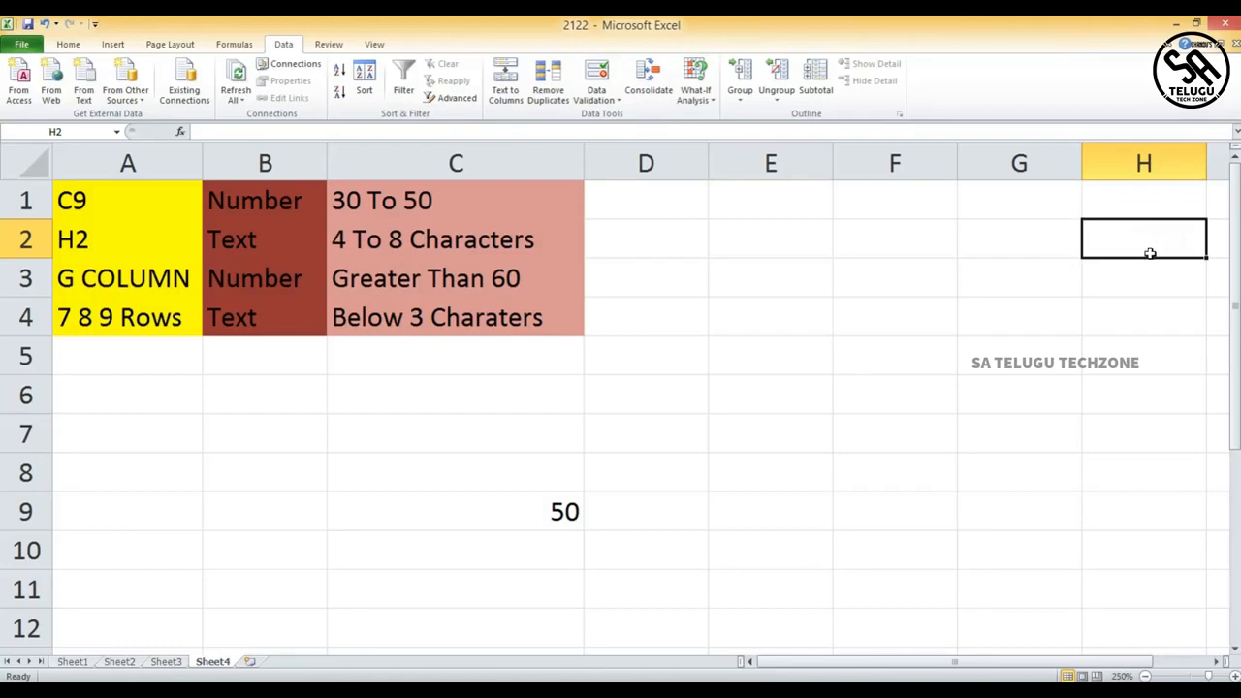
{"action": "left_click", "coordinate": [595, 97]}
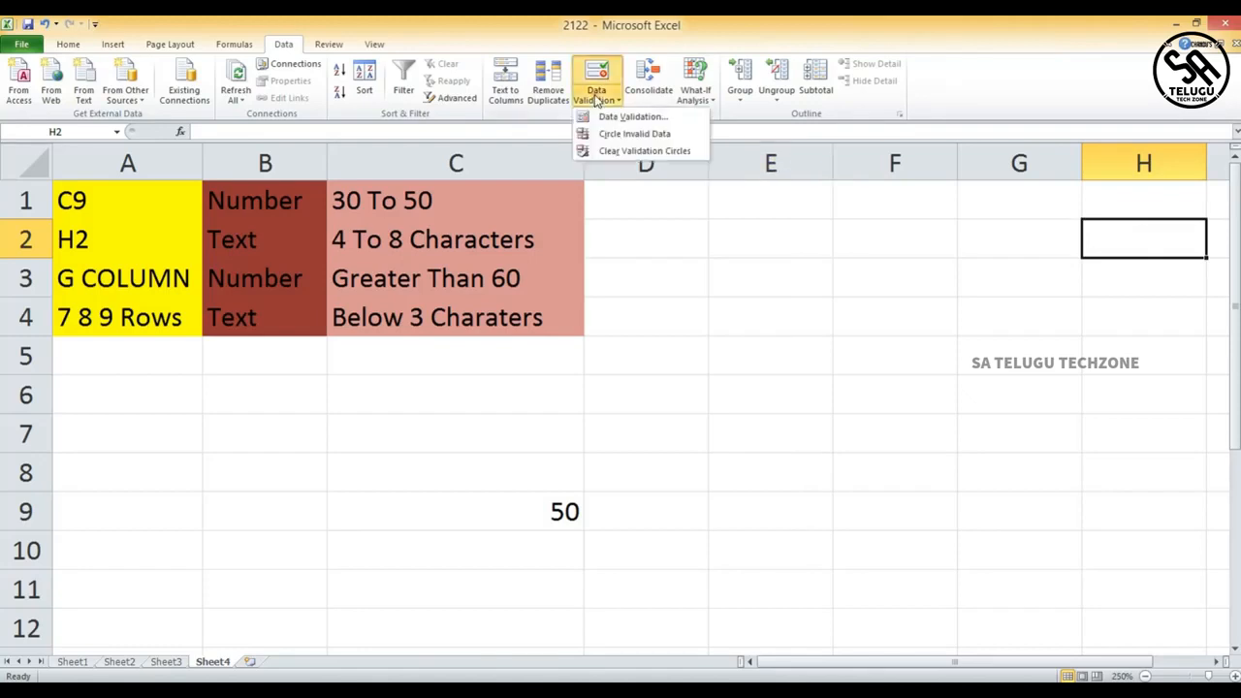
{"action": "left_click", "coordinate": [632, 116]}
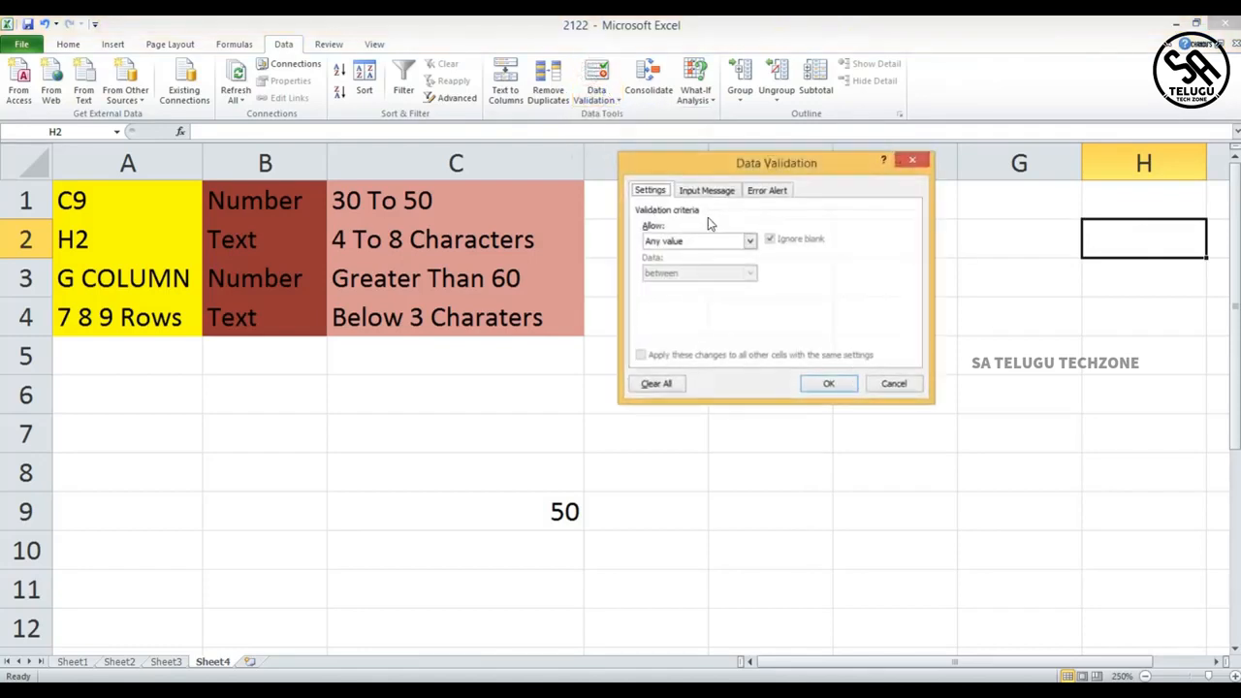
{"action": "left_click", "coordinate": [752, 242]}
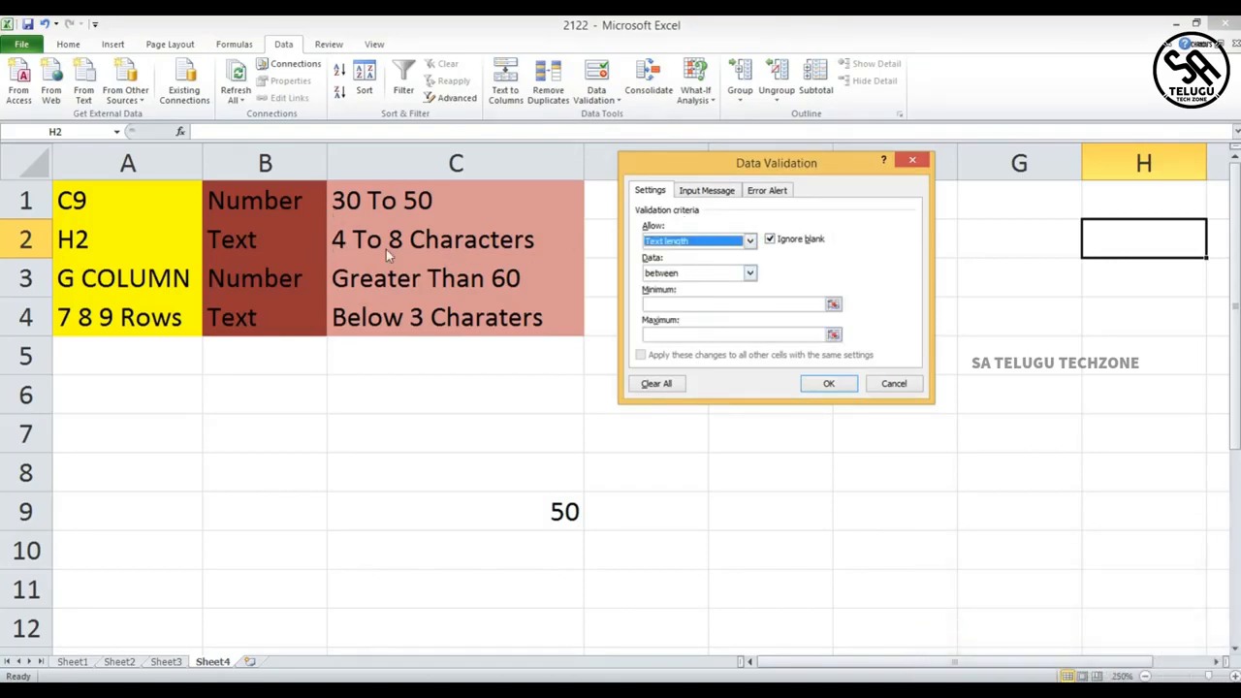
{"action": "left_click", "coordinate": [679, 304]}
{"action": "type", "text": "4"}
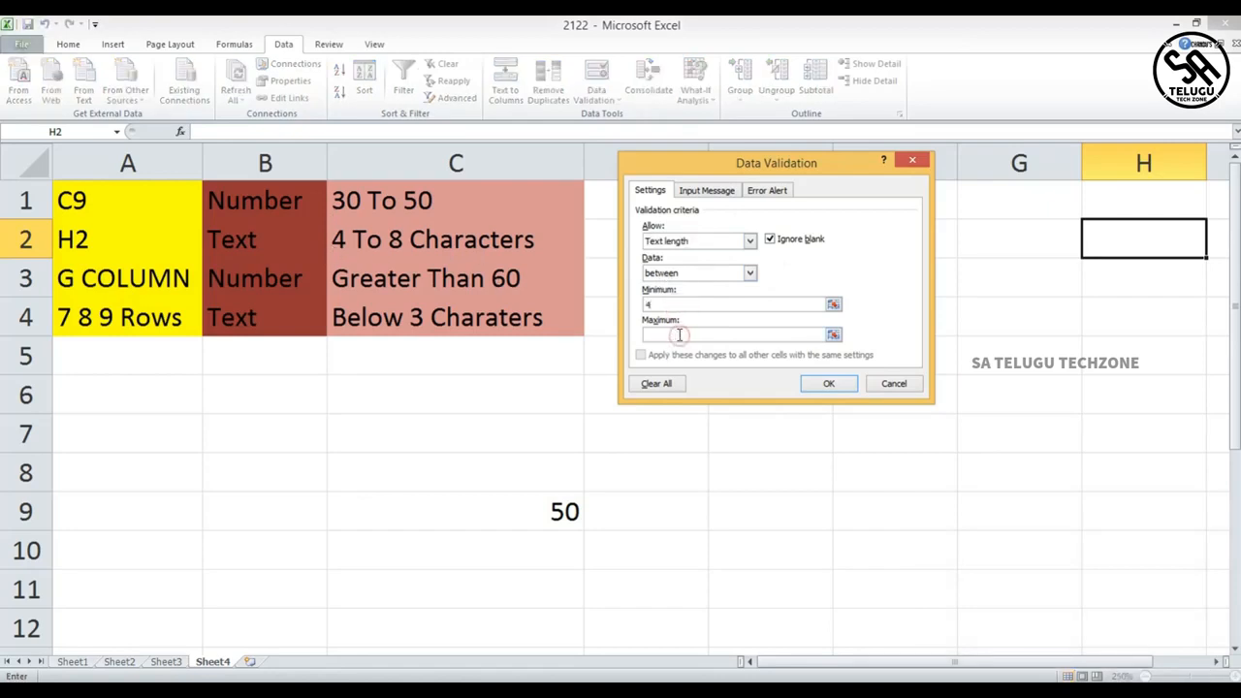
{"action": "left_click", "coordinate": [680, 335]}
{"action": "type", "text": "8"}
{"action": "left_click", "coordinate": [816, 385]}
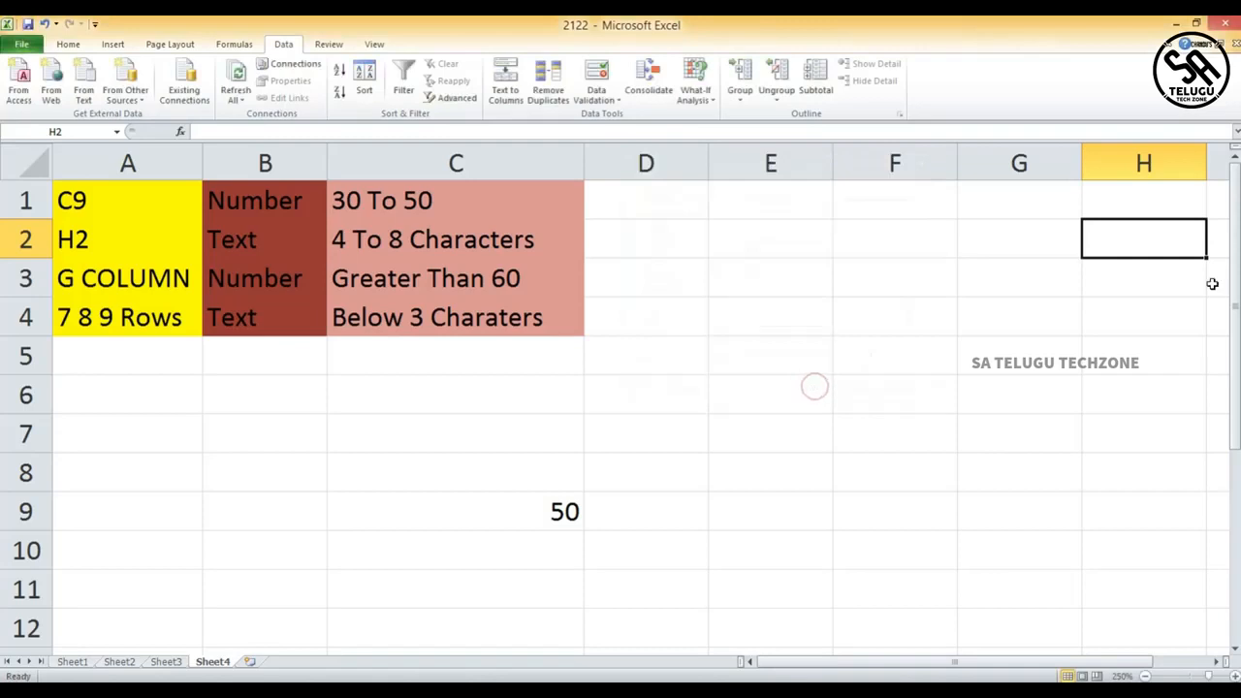
- Enter a six-letter name in cell H2 to test the text-length rule
{"action": "double_click", "coordinate": [1179, 239]}
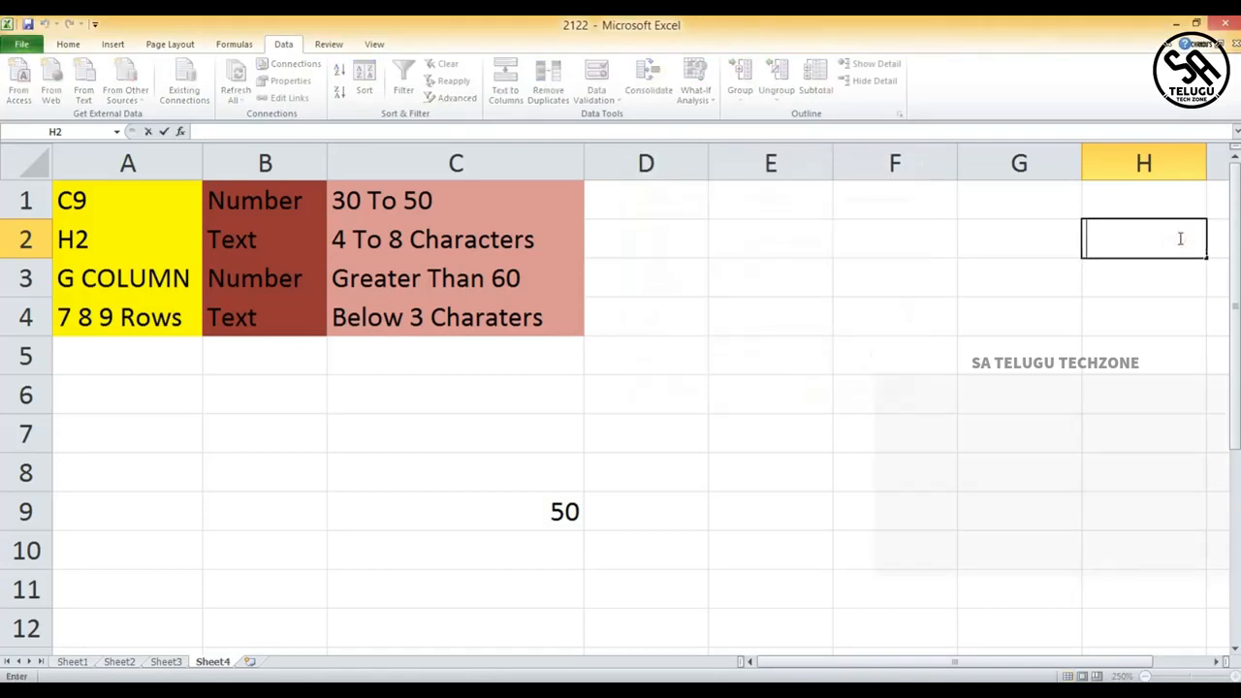
{"action": "type", "text": "ch"}
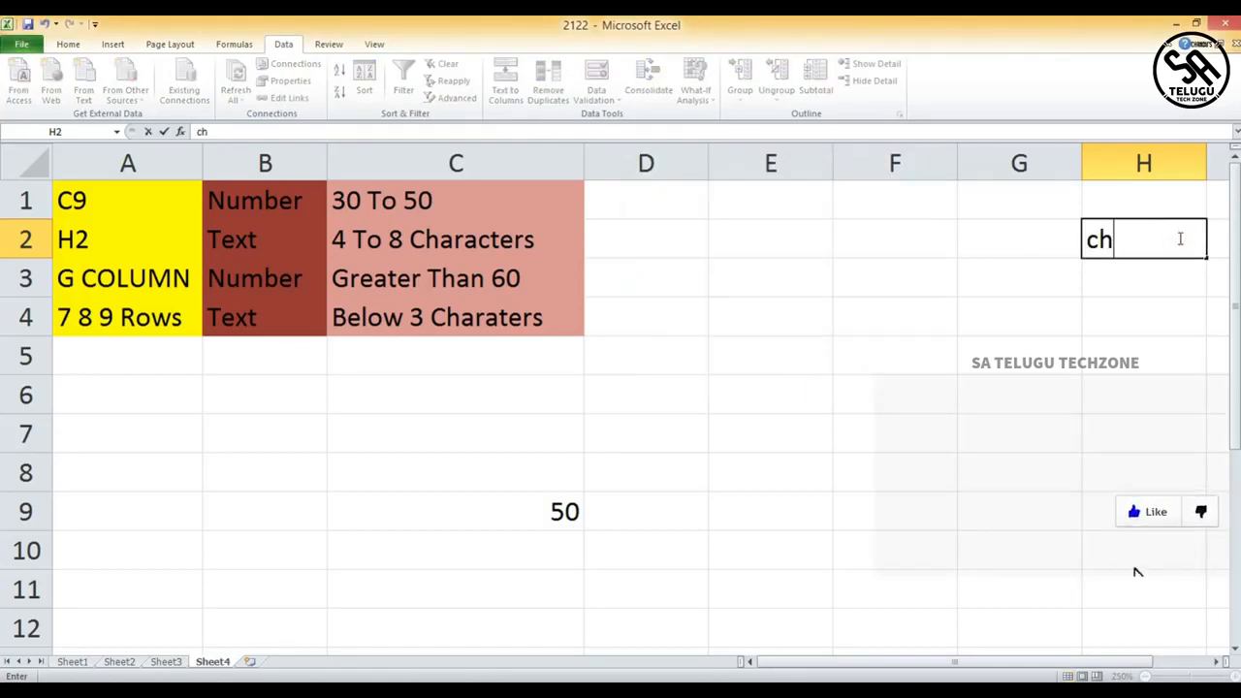
{"action": "type", "text": "andu"}
{"action": "left_click", "coordinate": [1141, 279]}
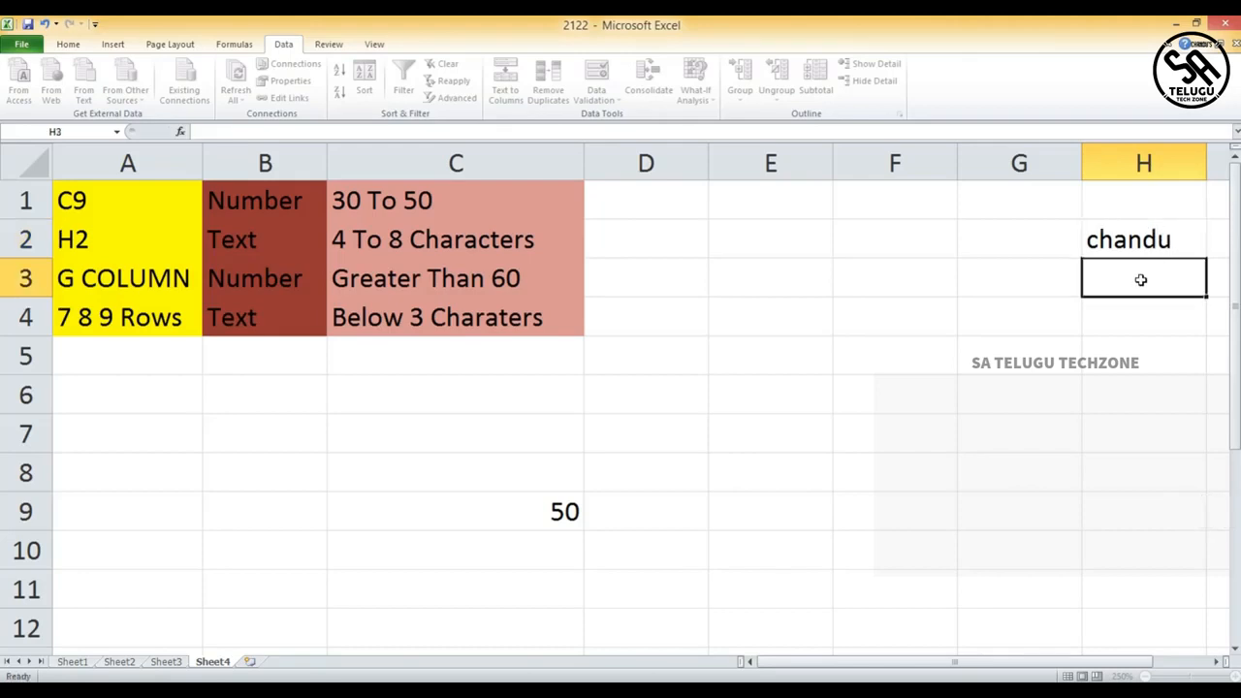
- Replace the entry in H2 with a four-letter name in capitals
{"action": "left_click", "coordinate": [1140, 245]}
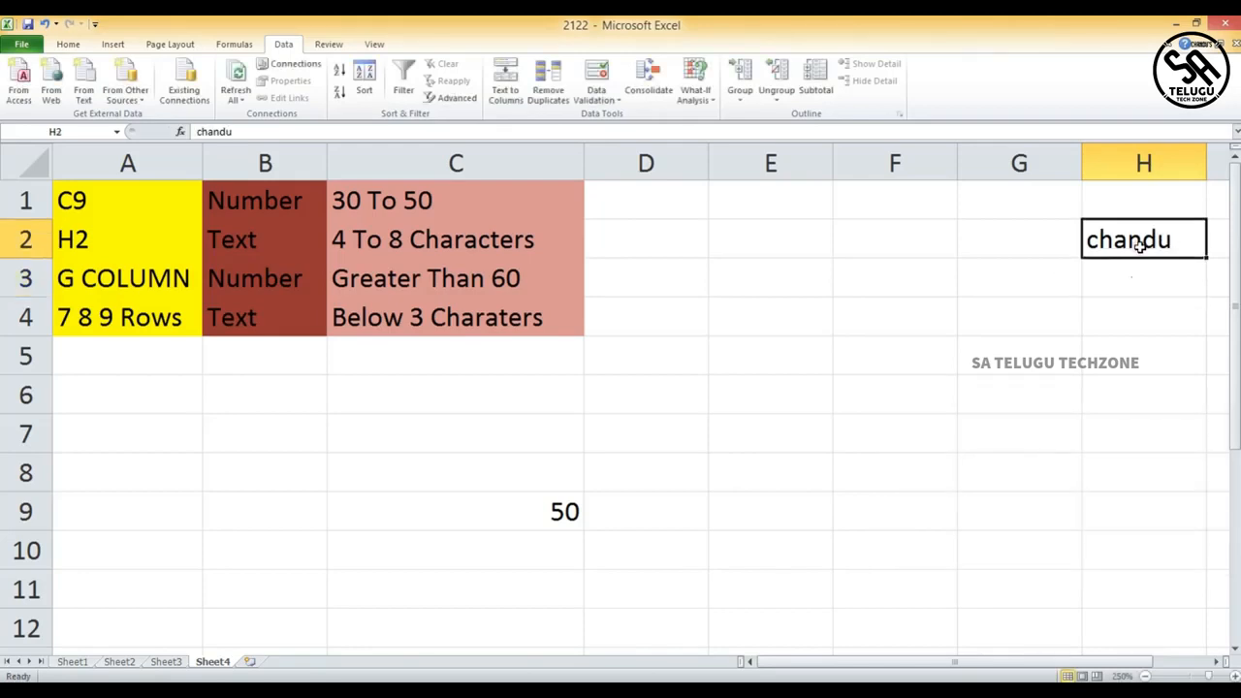
{"action": "key", "text": "BackSpace"}
{"action": "type", "text": "H"}
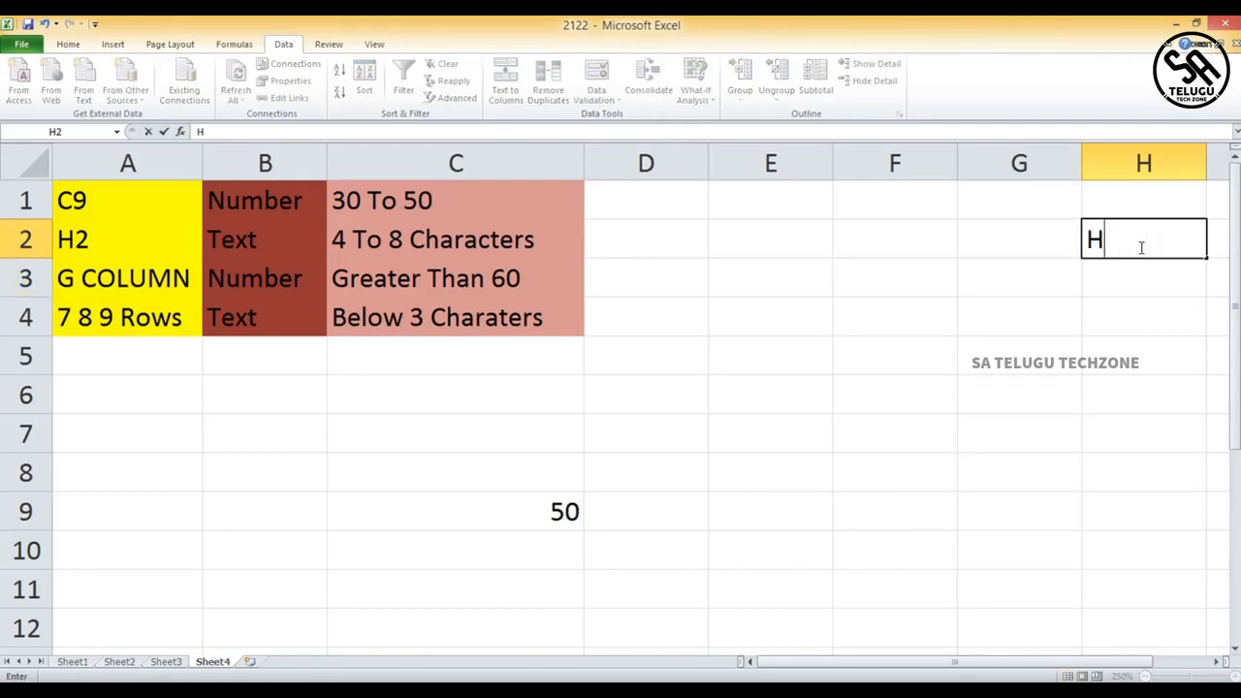
{"action": "type", "text": "ARI"}
{"action": "left_click", "coordinate": [1145, 285]}
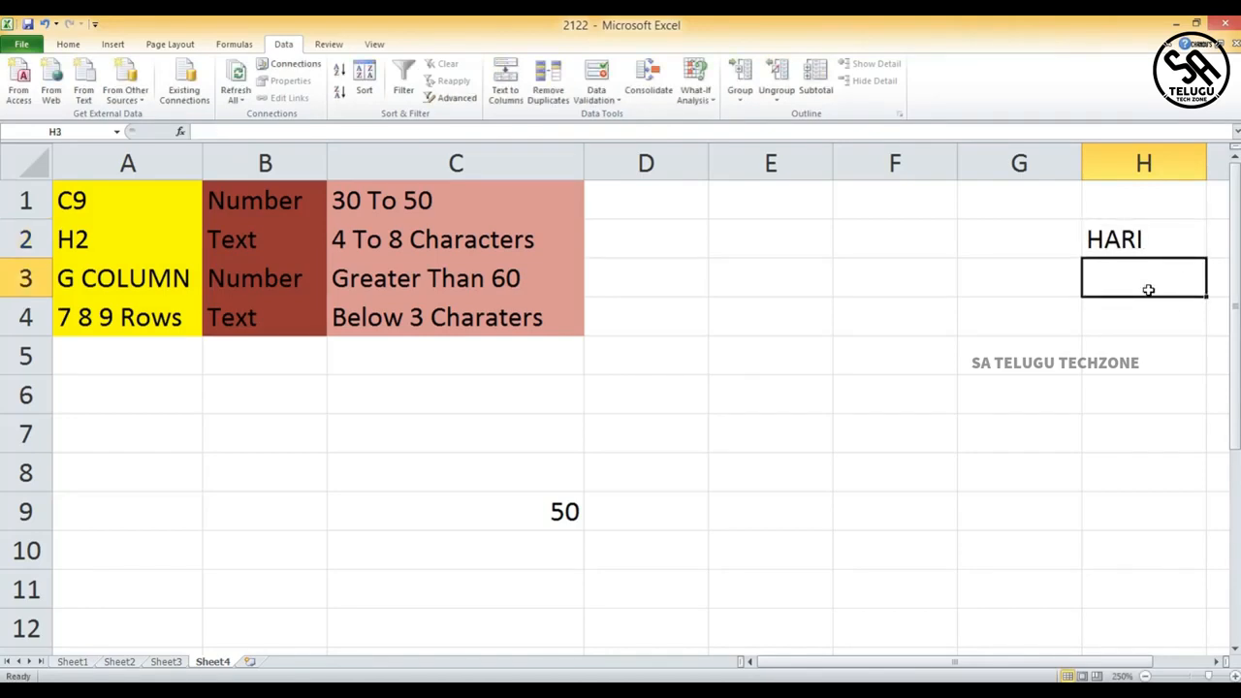
- Try entering a three-letter name in H2 and cancel the rejected entry
{"action": "left_click", "coordinate": [1136, 250]}
{"action": "key", "text": "BackSpace"}
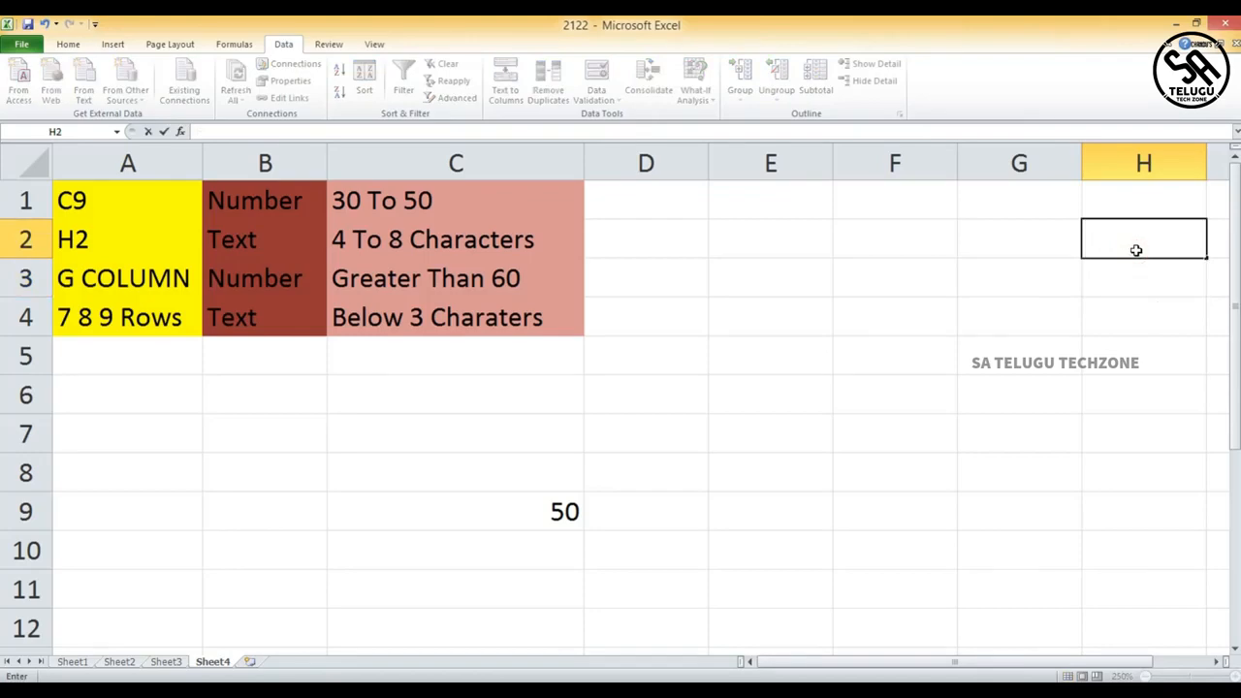
{"action": "type", "text": "RAM"}
{"action": "left_click", "coordinate": [1144, 280]}
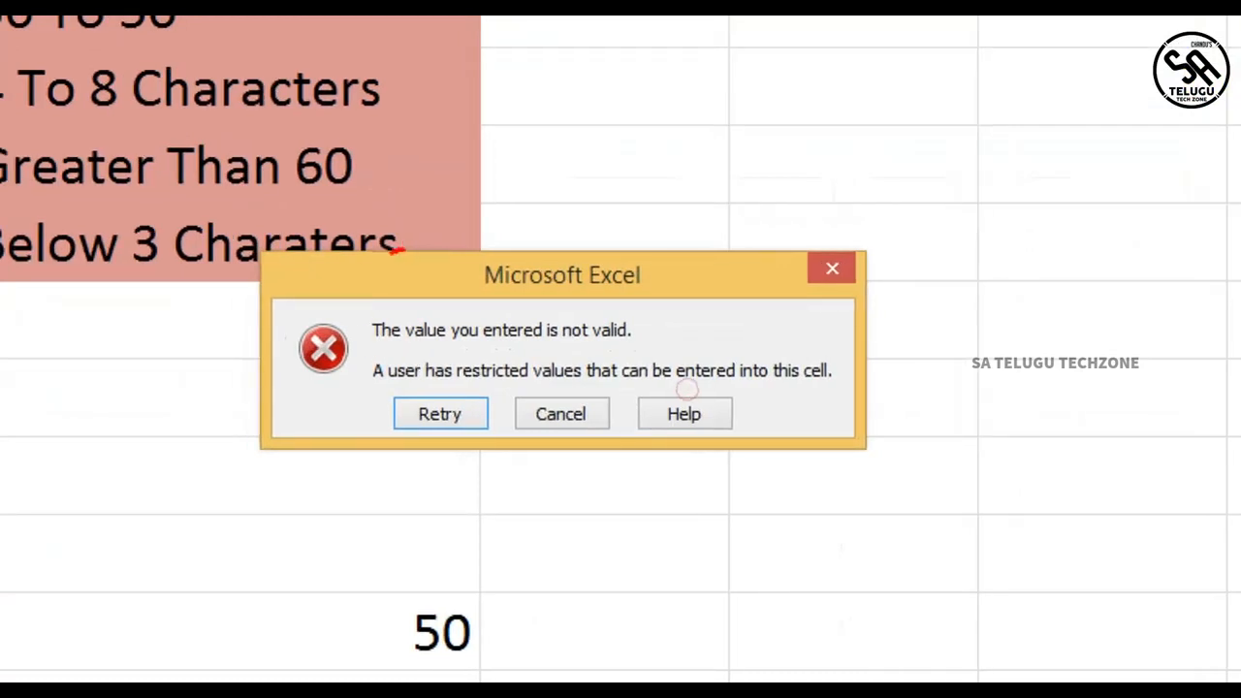
{"action": "mouse_move", "coordinate": [398, 242]}
{"action": "left_mouse_down"}
{"action": "mouse_move", "coordinate": [978, 429]}
{"action": "mouse_move", "coordinate": [480, 177]}
{"action": "mouse_move", "coordinate": [403, 245]}
{"action": "left_mouse_up"}
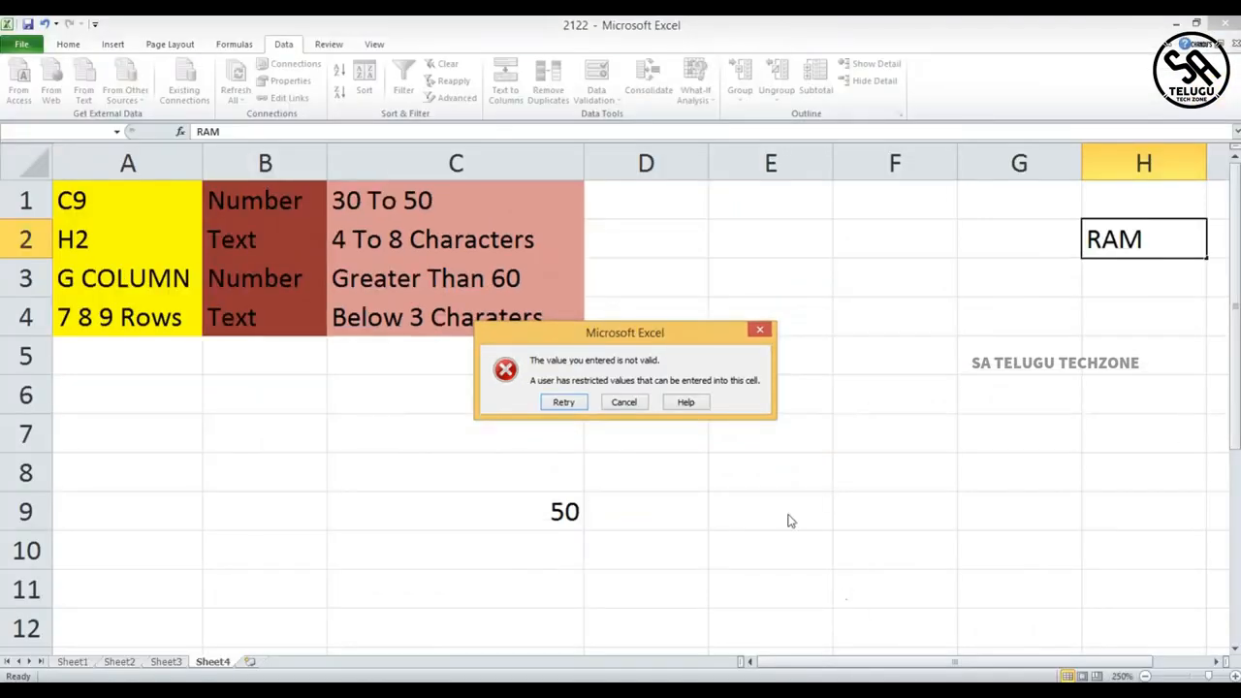
{"action": "left_click", "coordinate": [760, 330]}
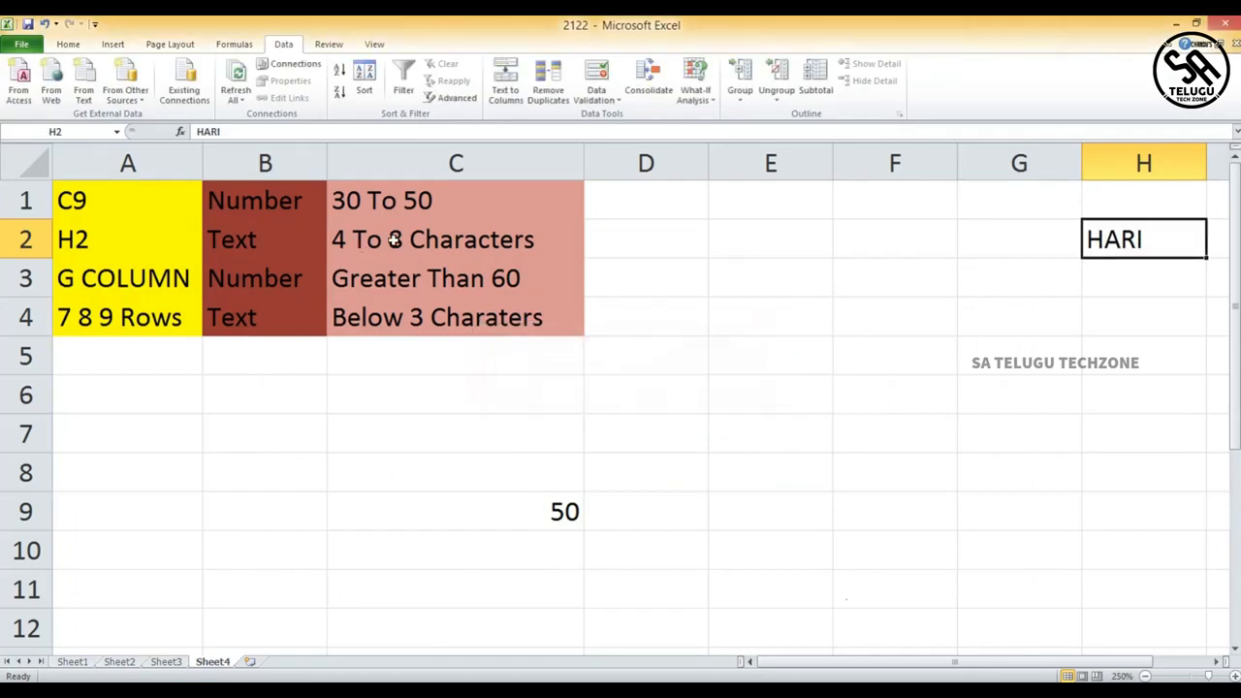
- Try entering 123 in H2 and cancel the rejected entry
{"action": "key", "text": "BackSpace"}
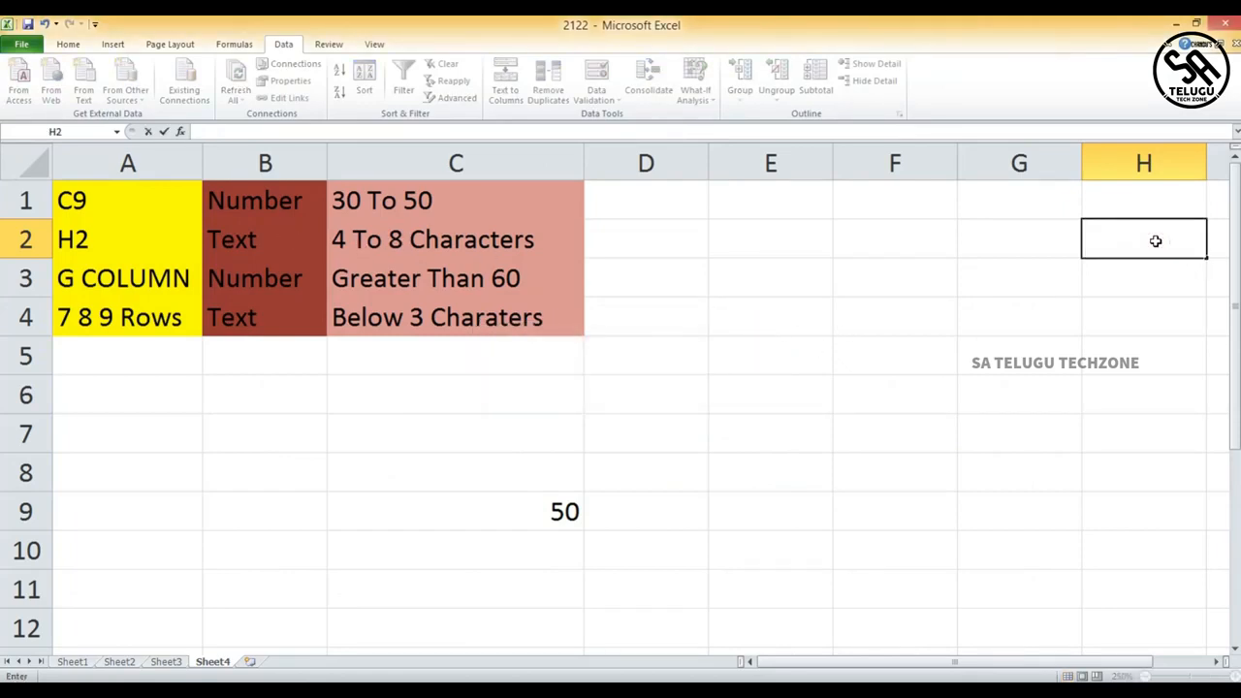
{"action": "type", "text": "123"}
{"action": "left_click", "coordinate": [1147, 306]}
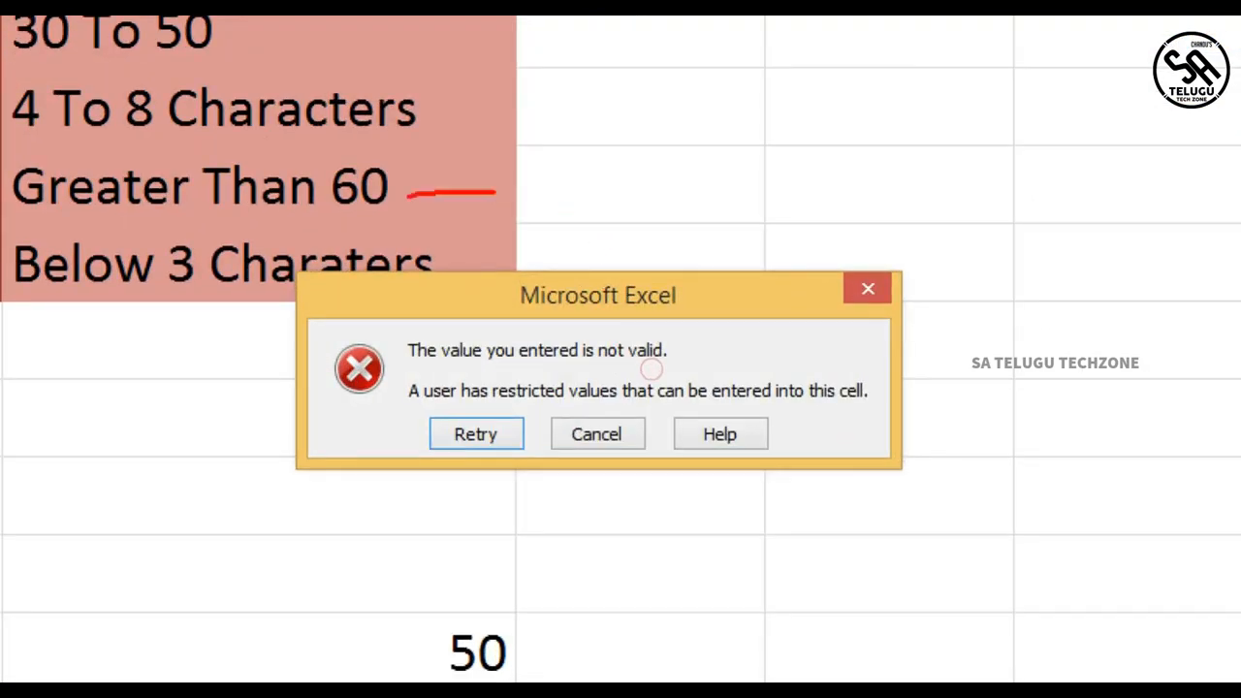
{"action": "mouse_move", "coordinate": [409, 196]}
{"action": "left_mouse_down"}
{"action": "mouse_move", "coordinate": [815, 634]}
{"action": "mouse_move", "coordinate": [480, 125]}
{"action": "mouse_move", "coordinate": [438, 216]}
{"action": "left_mouse_up"}
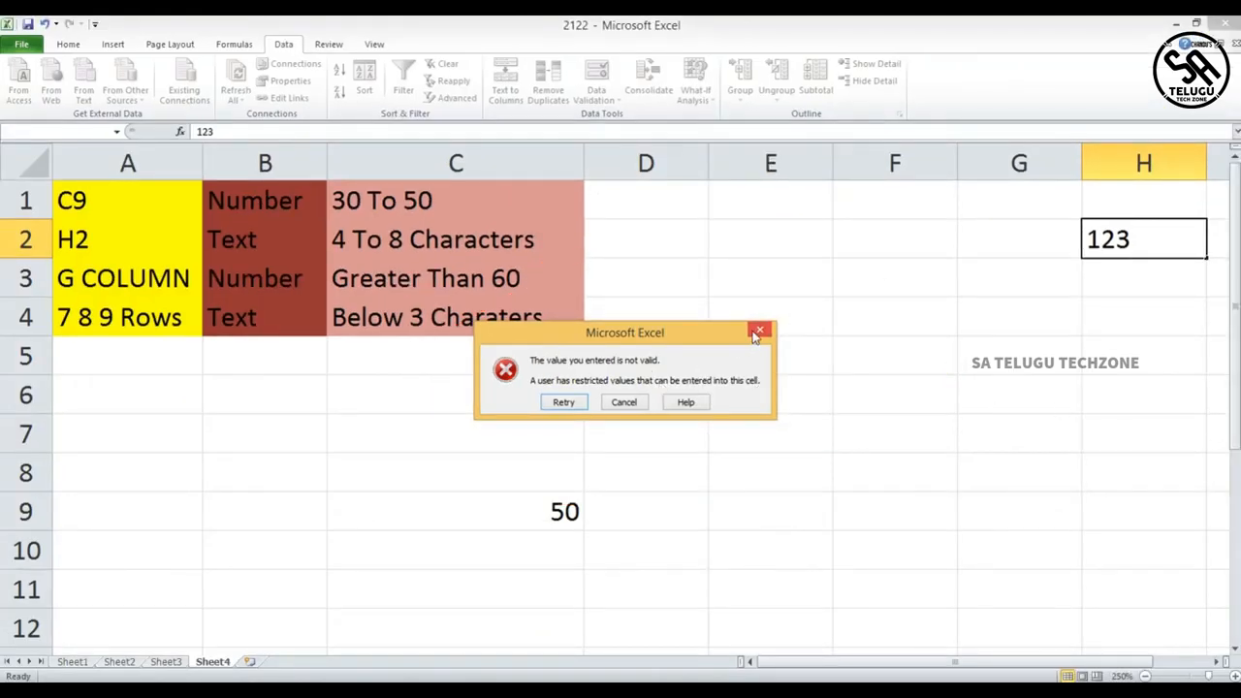
{"action": "left_click", "coordinate": [760, 332]}
{"action": "left_click", "coordinate": [1141, 245]}
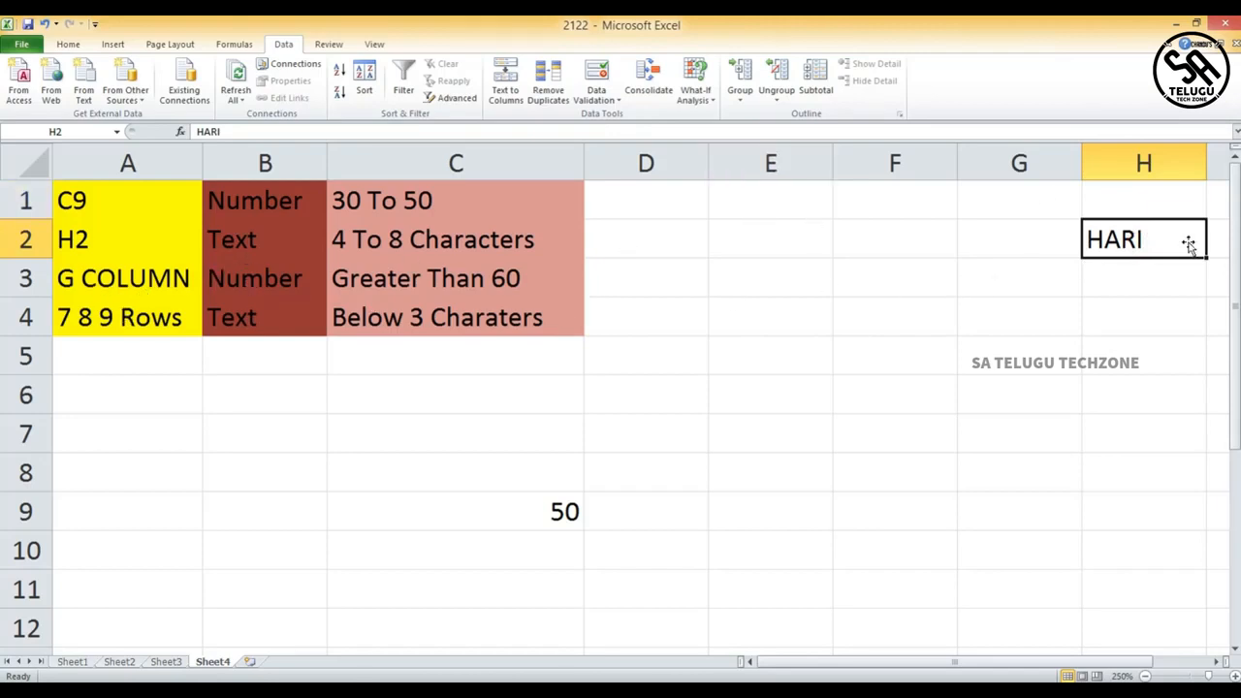
- Restrict column G to whole numbers greater than 60
{"action": "left_click", "coordinate": [1006, 163]}
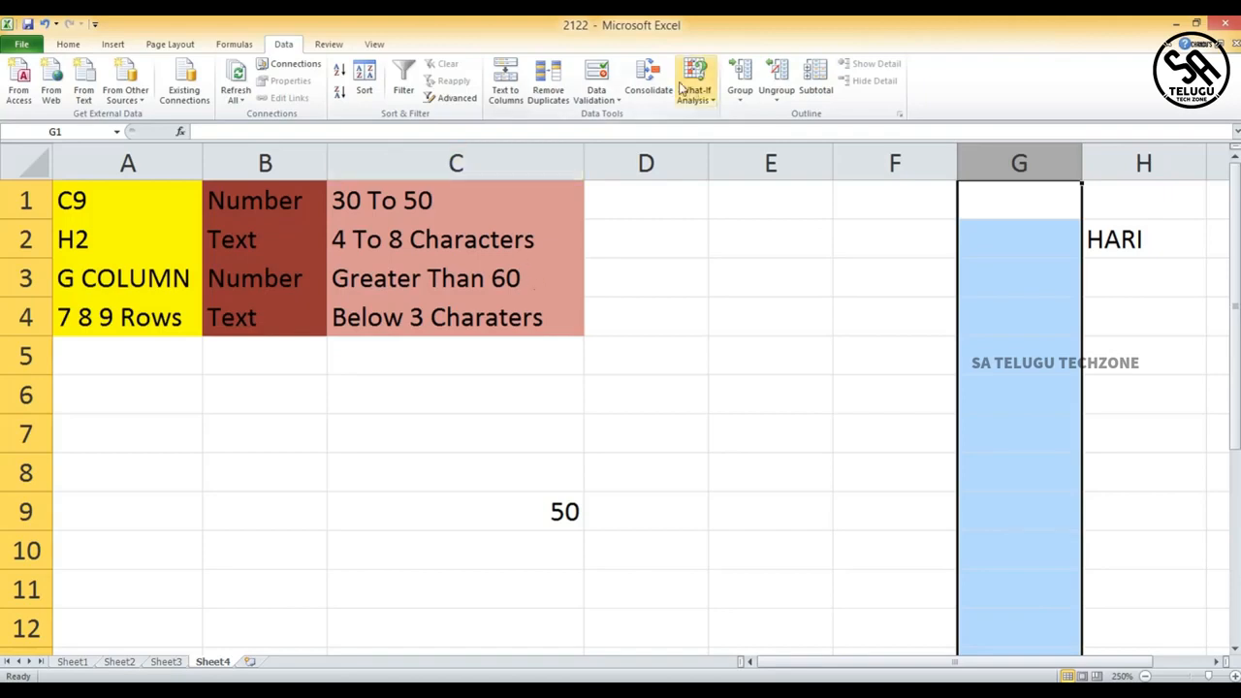
{"action": "left_click", "coordinate": [603, 92]}
{"action": "left_click", "coordinate": [625, 117]}
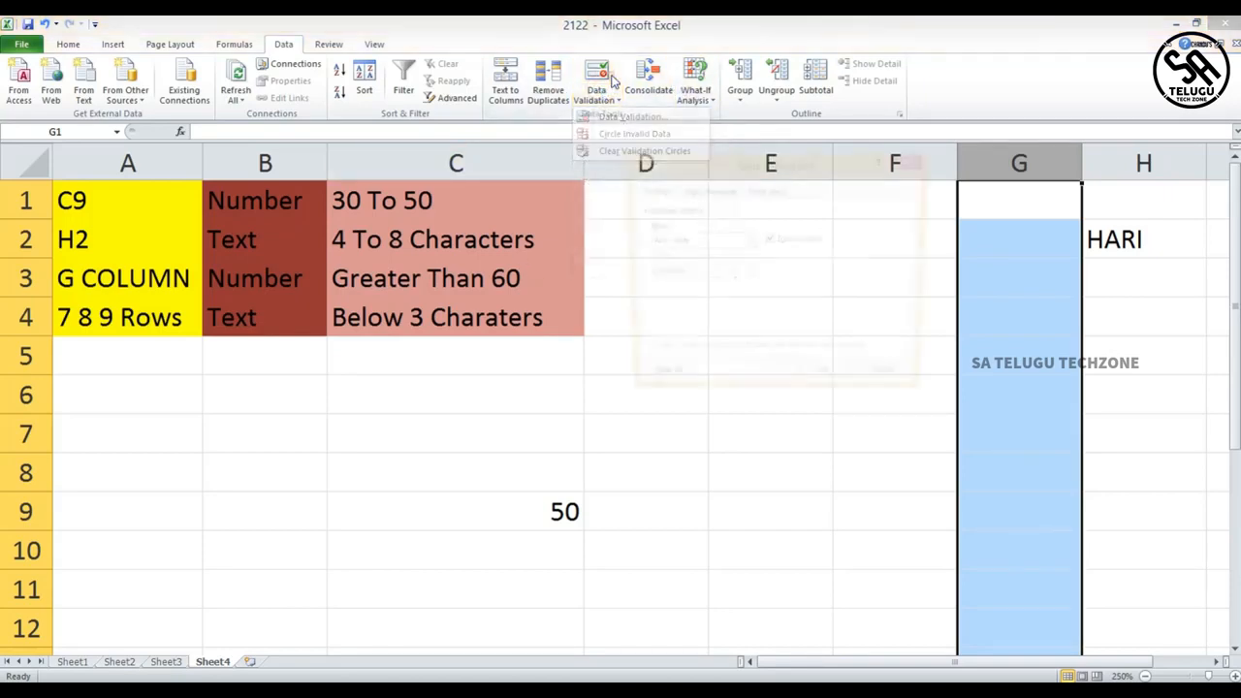
{"action": "left_click", "coordinate": [747, 242]}
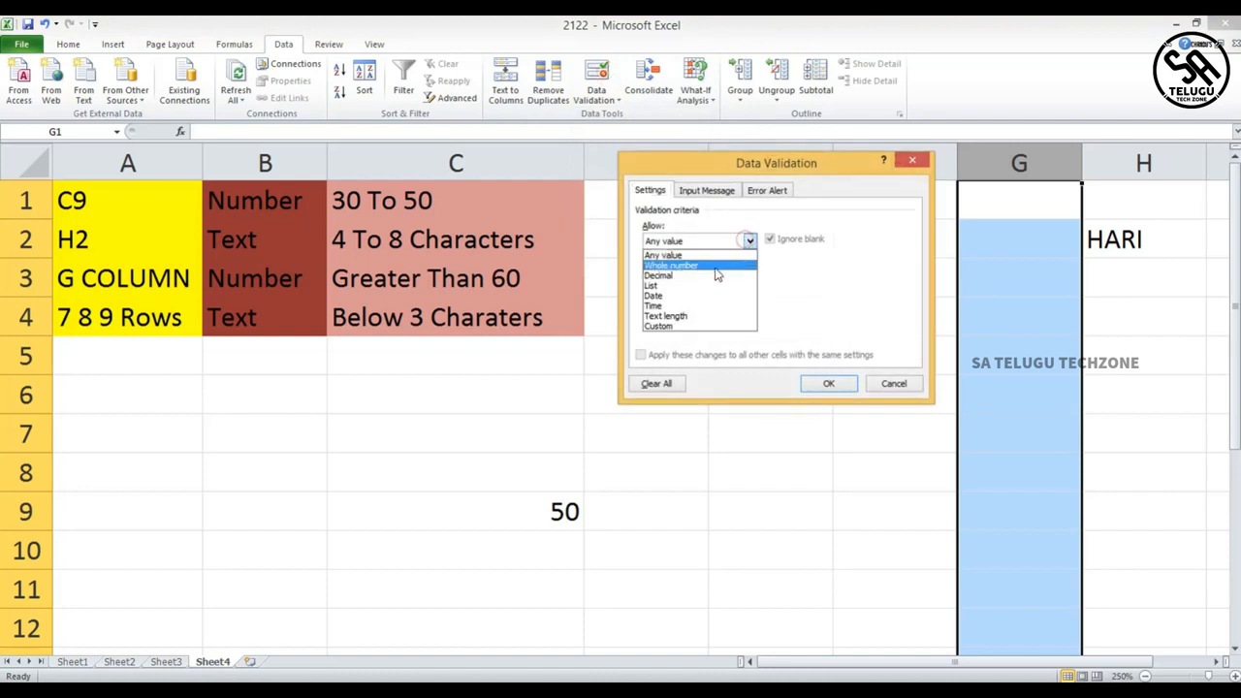
{"action": "left_click", "coordinate": [716, 262]}
{"action": "left_click", "coordinate": [749, 272]}
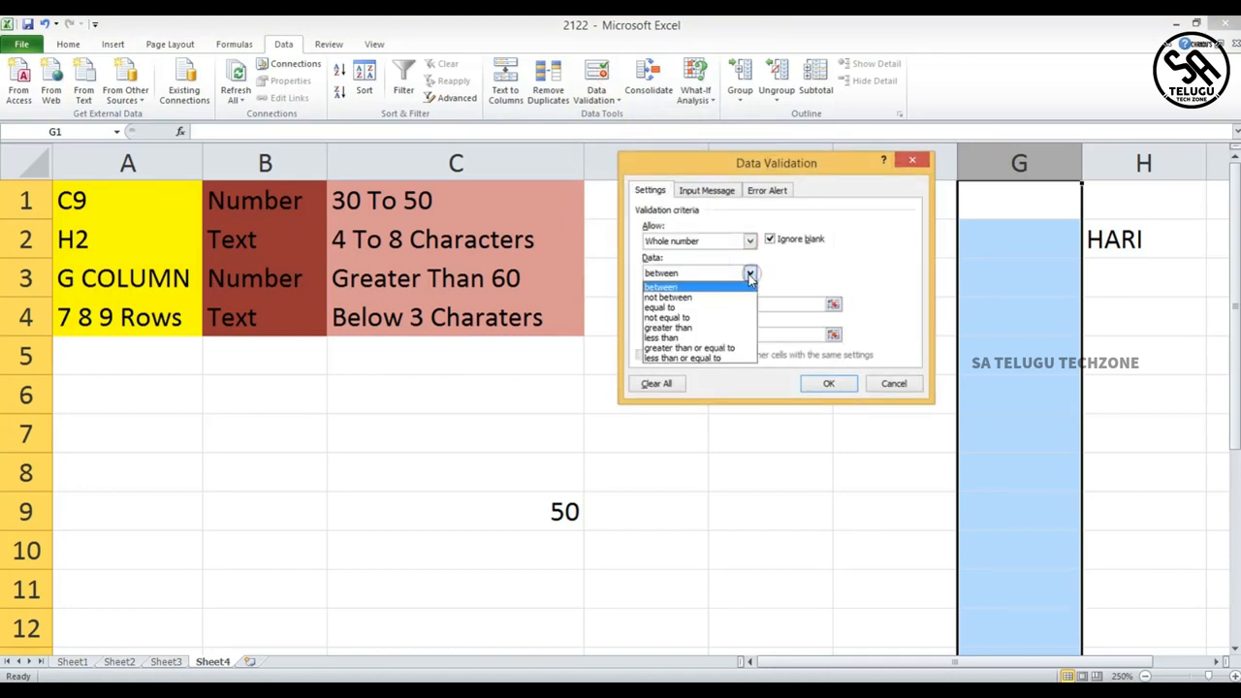
{"action": "left_click", "coordinate": [696, 330]}
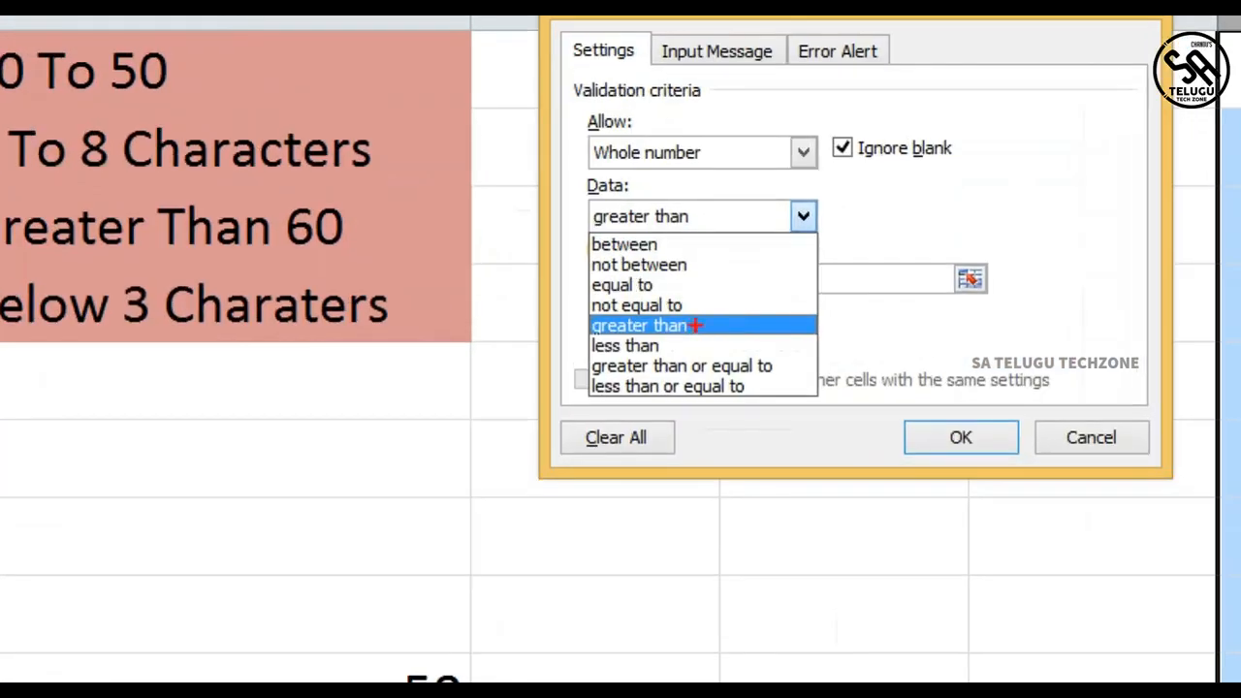
{"action": "mouse_move", "coordinate": [696, 326]}
{"action": "left_mouse_down"}
{"action": "mouse_move", "coordinate": [512, 295]}
{"action": "mouse_move", "coordinate": [653, 340]}
{"action": "mouse_move", "coordinate": [690, 309]}
{"action": "left_mouse_up"}
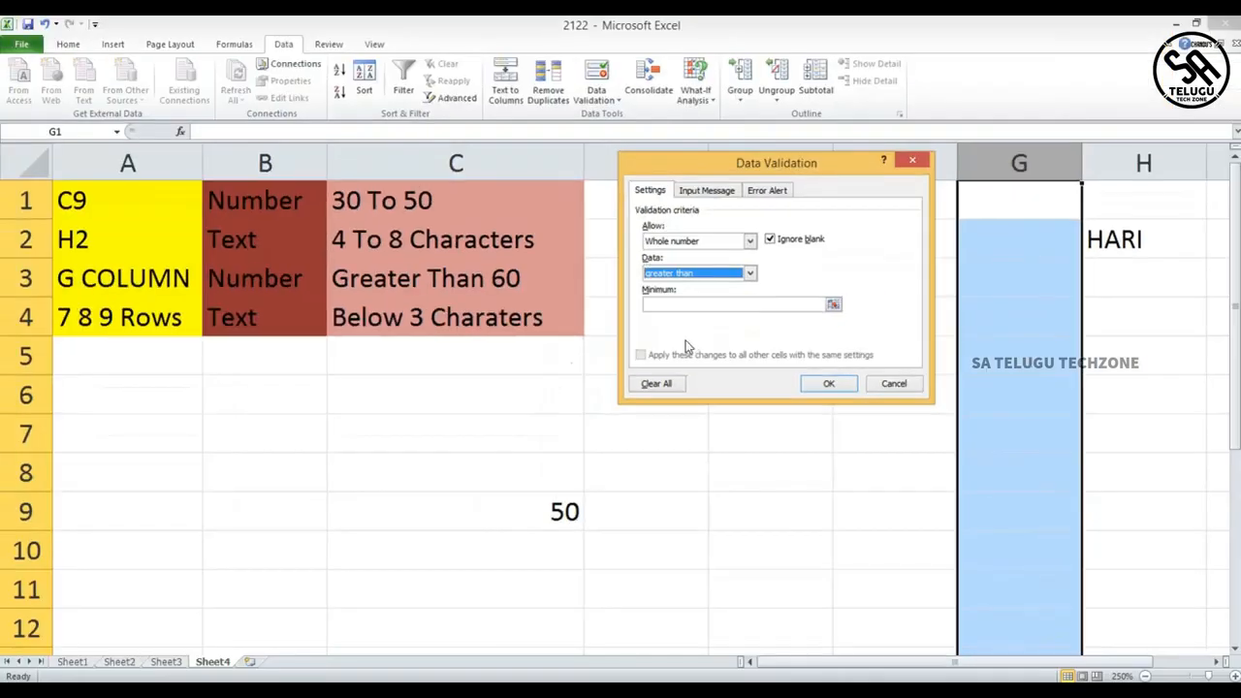
{"action": "left_click", "coordinate": [706, 303]}
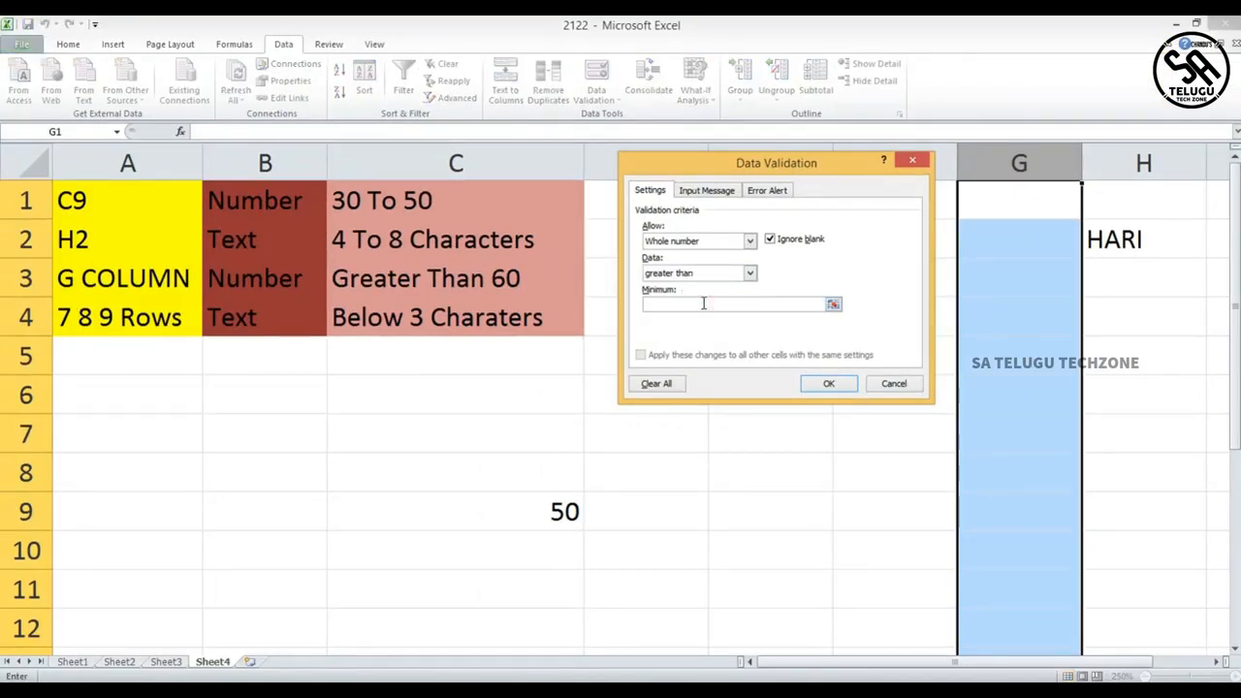
{"action": "left_click", "coordinate": [828, 384]}
- Try entering 60 in G1 and cancel the rejected entry
{"action": "left_click", "coordinate": [1013, 198]}
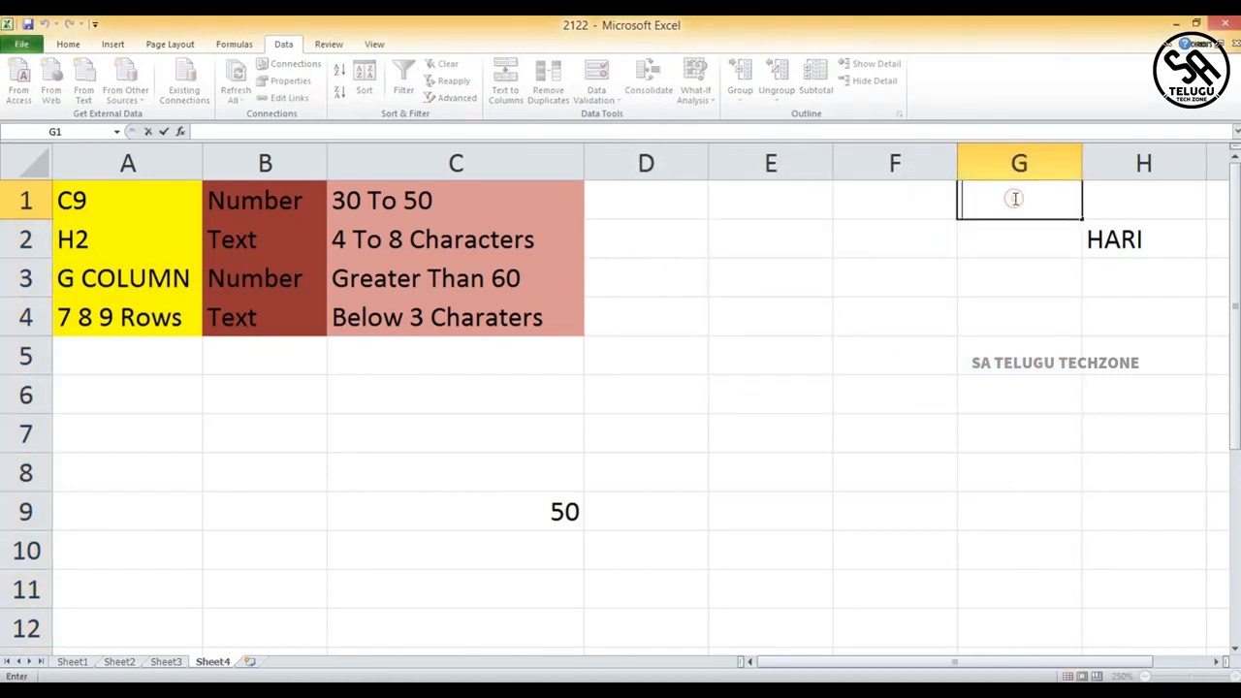
{"action": "type", "text": "60"}
{"action": "left_click", "coordinate": [1032, 236]}
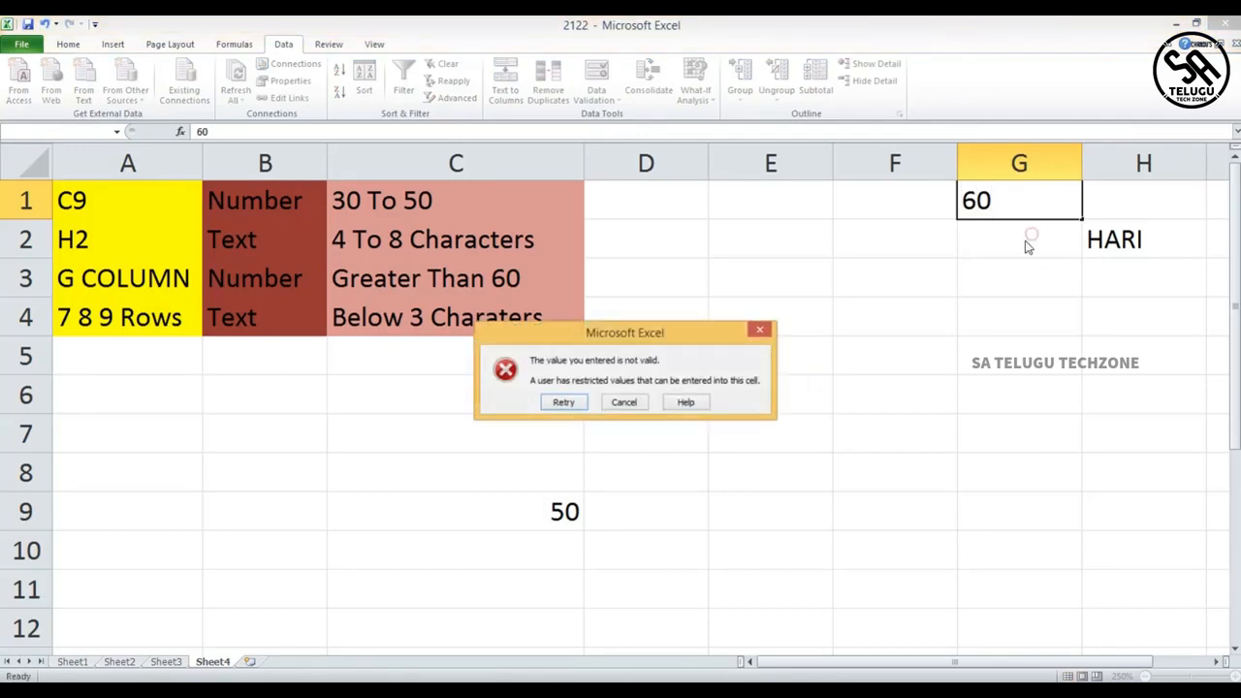
{"action": "left_click", "coordinate": [764, 334]}
- Enter 61 in cell G1 to test the column rule
{"action": "double_click", "coordinate": [983, 197]}
{"action": "type", "text": "61"}
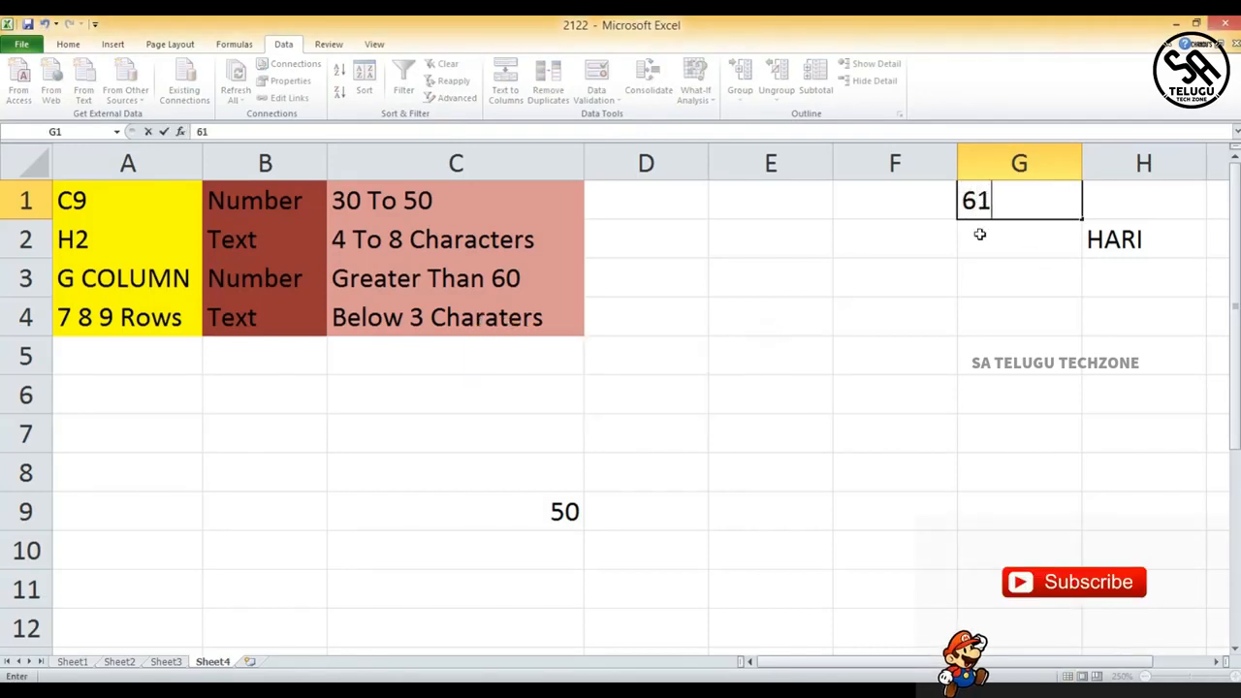
{"action": "left_click", "coordinate": [977, 235]}
- Try entering 59 in G2 and cancel the rejected entry
{"action": "type", "text": "59"}
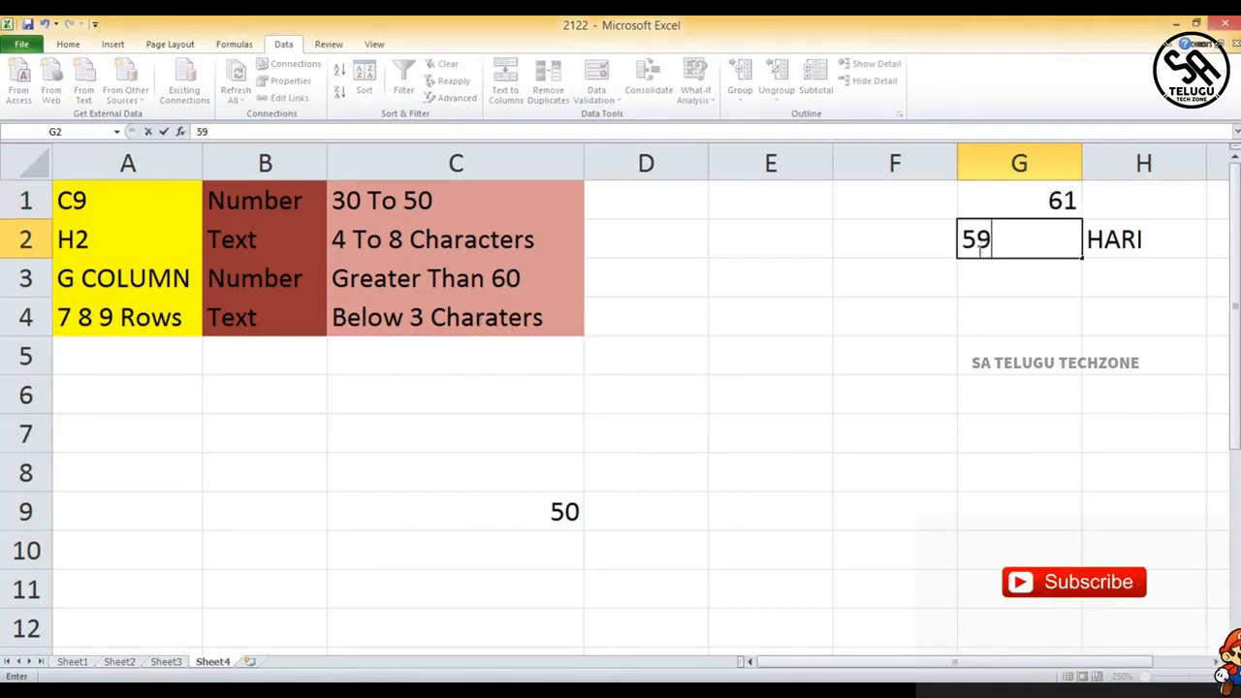
{"action": "left_click", "coordinate": [977, 297]}
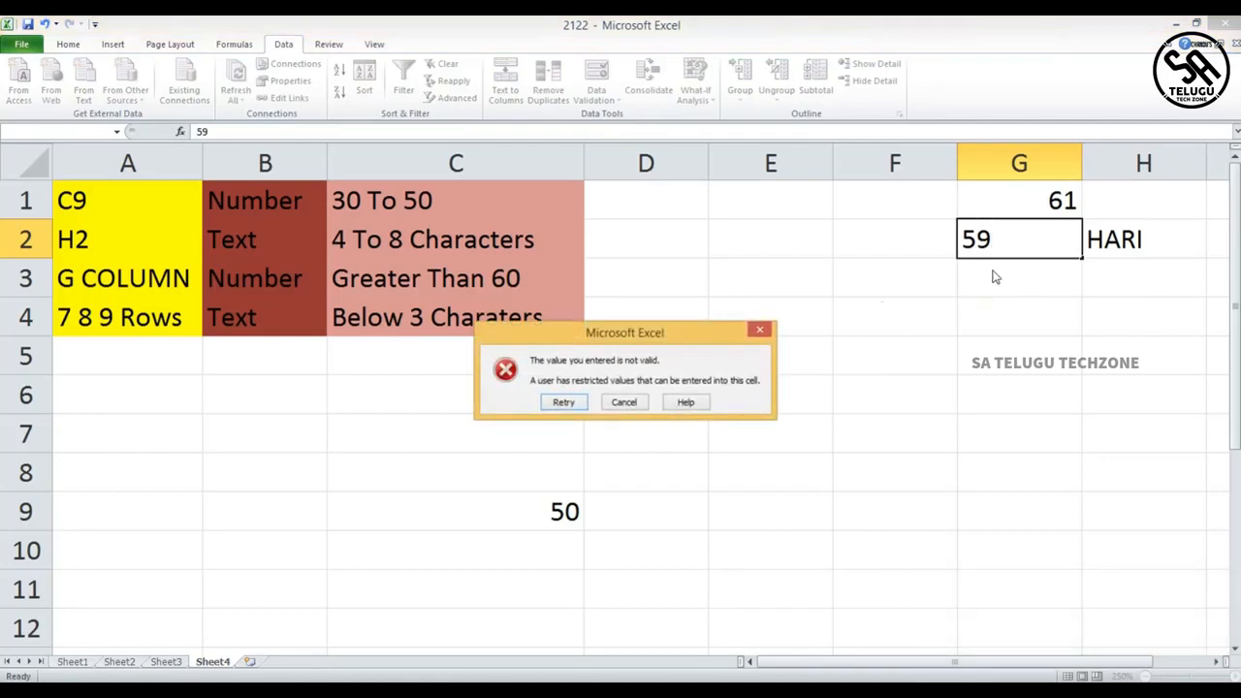
{"action": "left_click", "coordinate": [762, 330]}
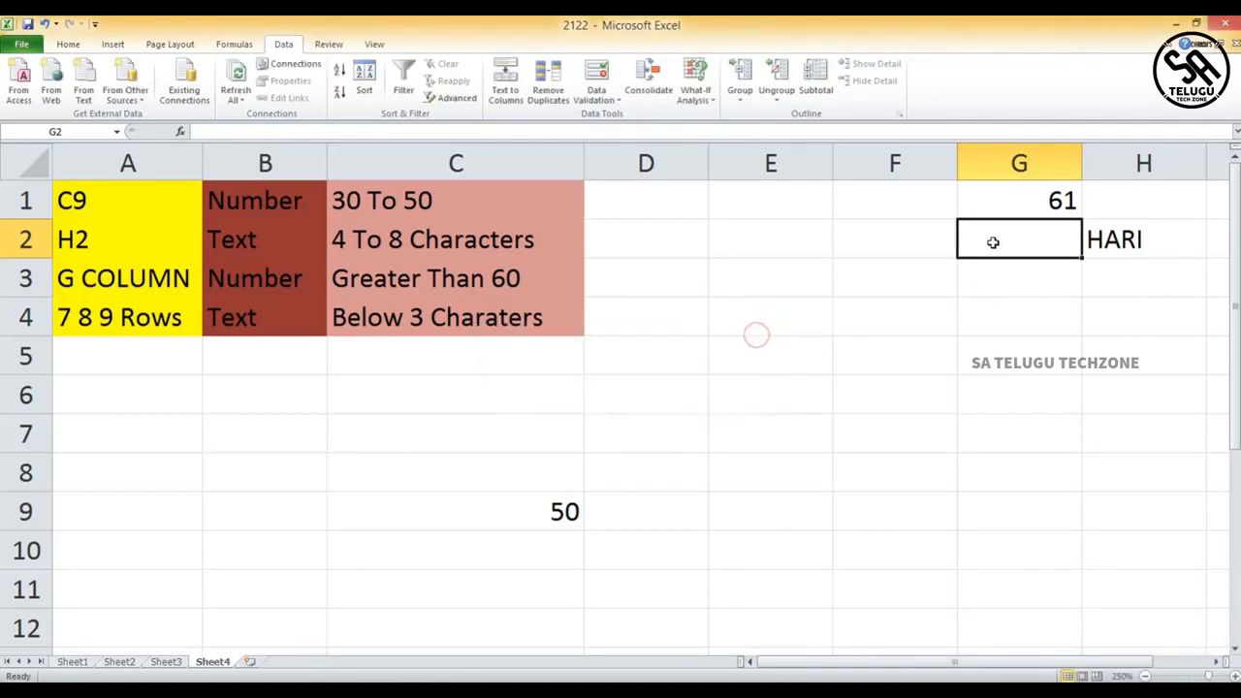
- Try entering 49 in G2 and cancel the rejected entry
{"action": "type", "text": "49"}
{"action": "left_click", "coordinate": [863, 257]}
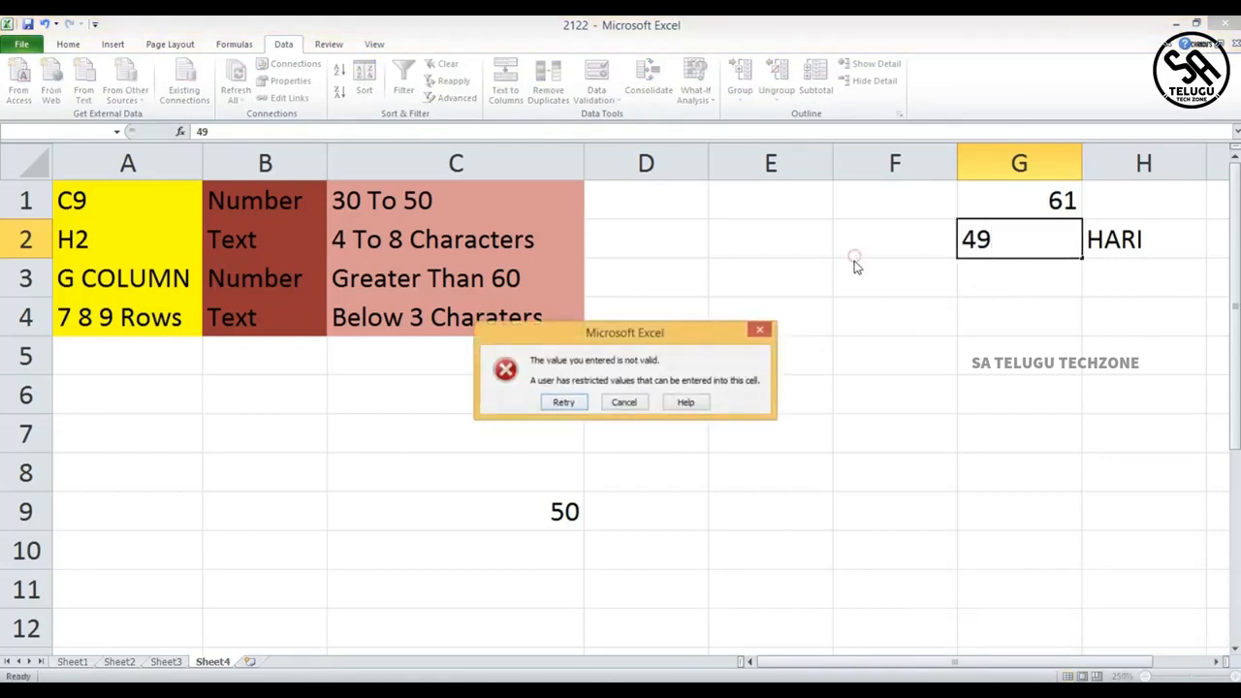
{"action": "left_click", "coordinate": [762, 331]}
{"action": "left_click", "coordinate": [1054, 281]}
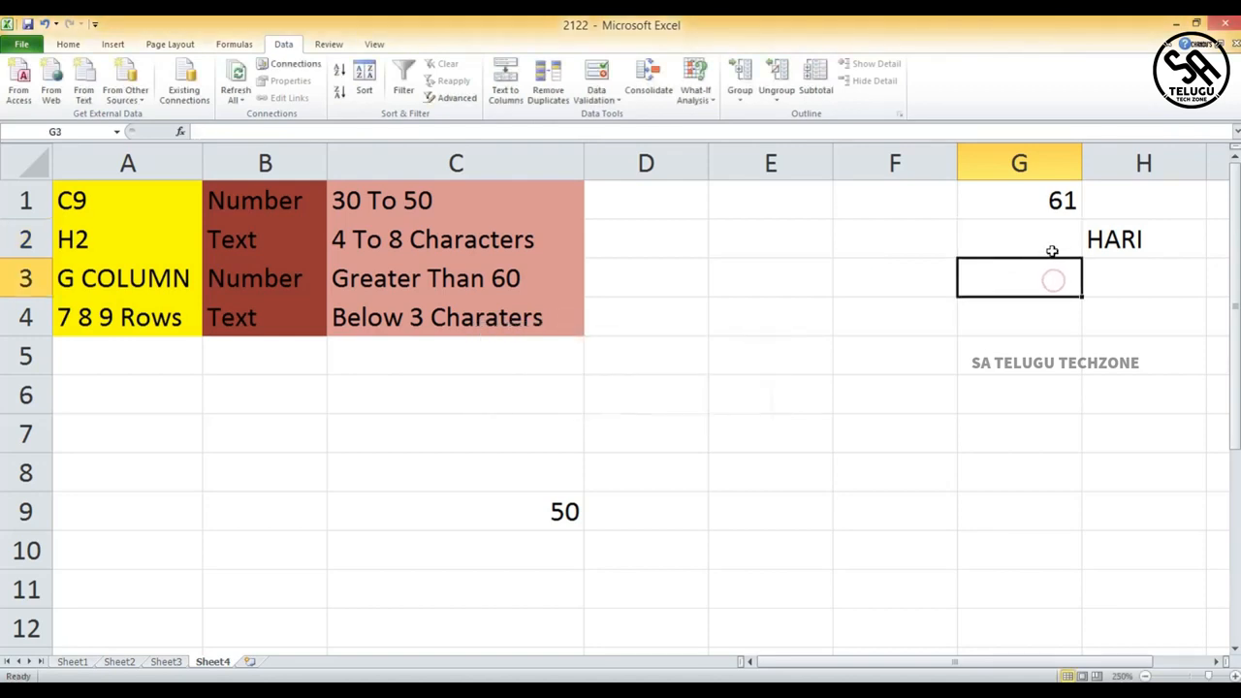
- Enter 78 in cell G2 to test the column rule
{"action": "left_click", "coordinate": [1053, 249]}
{"action": "type", "text": "78"}
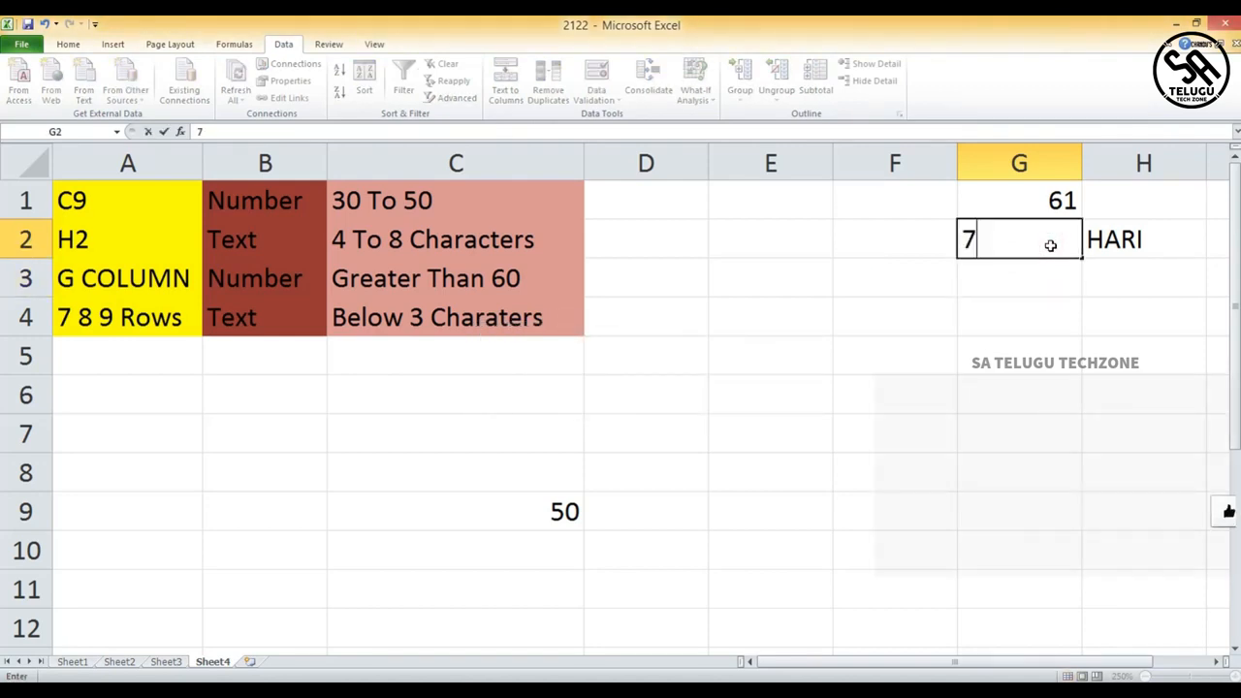
{"action": "left_click", "coordinate": [1038, 284]}
{"action": "left_click", "coordinate": [1055, 238]}
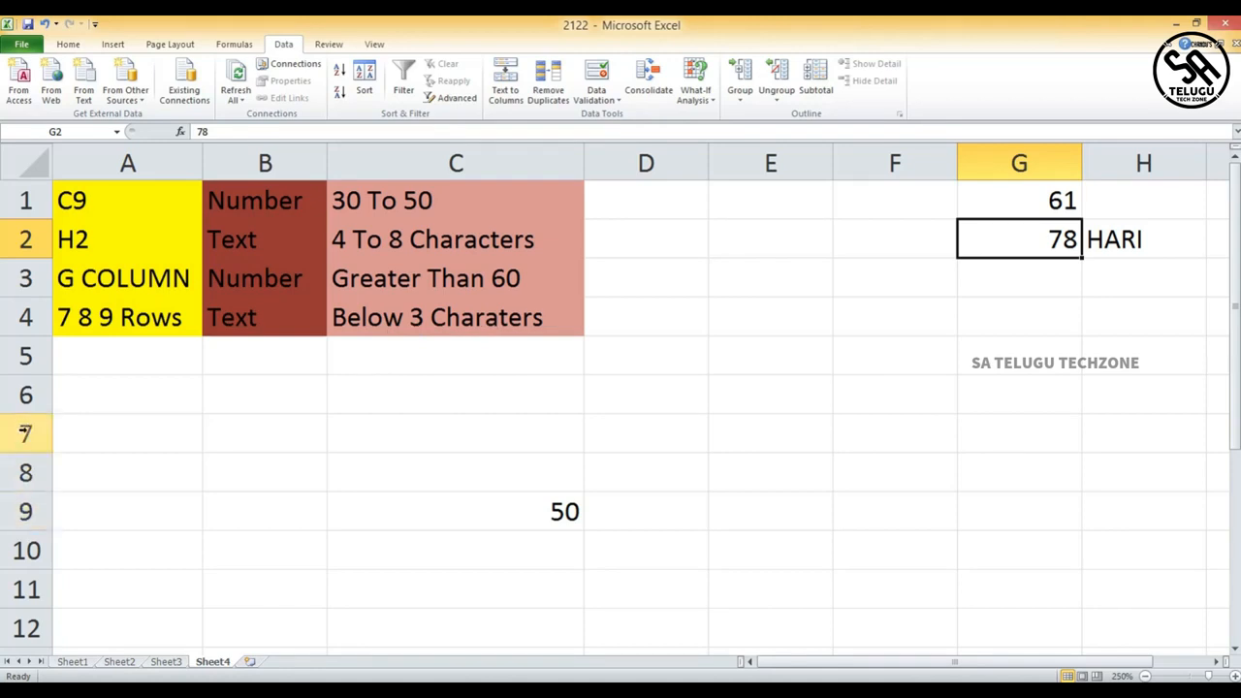
- Clear the test values from C9 and the column G cells
{"action": "left_click", "coordinate": [25, 433]}
{"action": "left_click", "coordinate": [532, 516]}
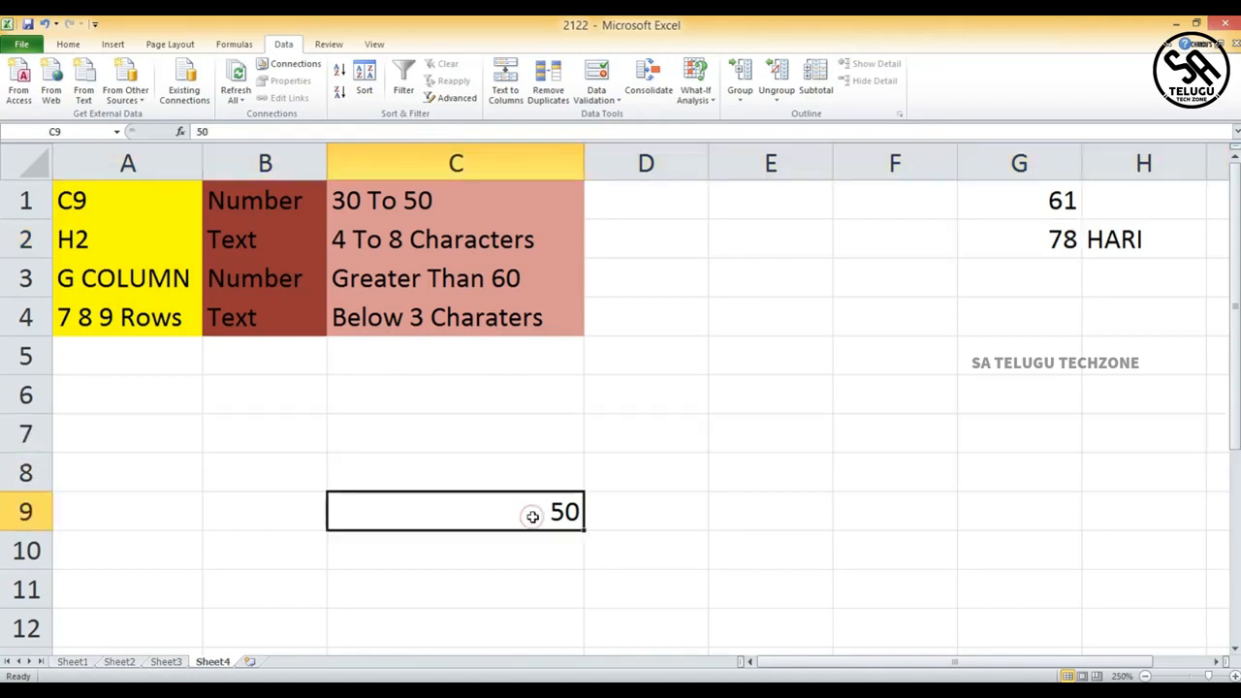
{"action": "key", "text": "BackSpace"}
{"action": "left_click_drag", "start_coordinate": [20, 435], "coordinate": [19, 514]}
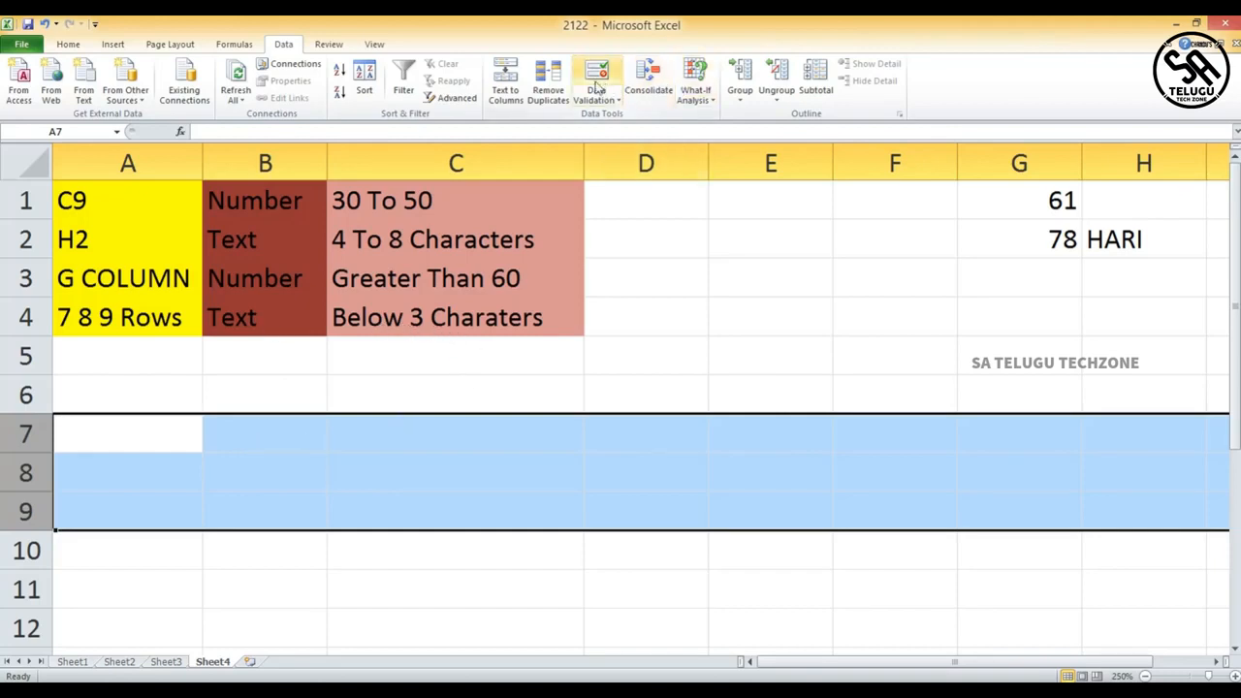
{"action": "left_click", "coordinate": [599, 86]}
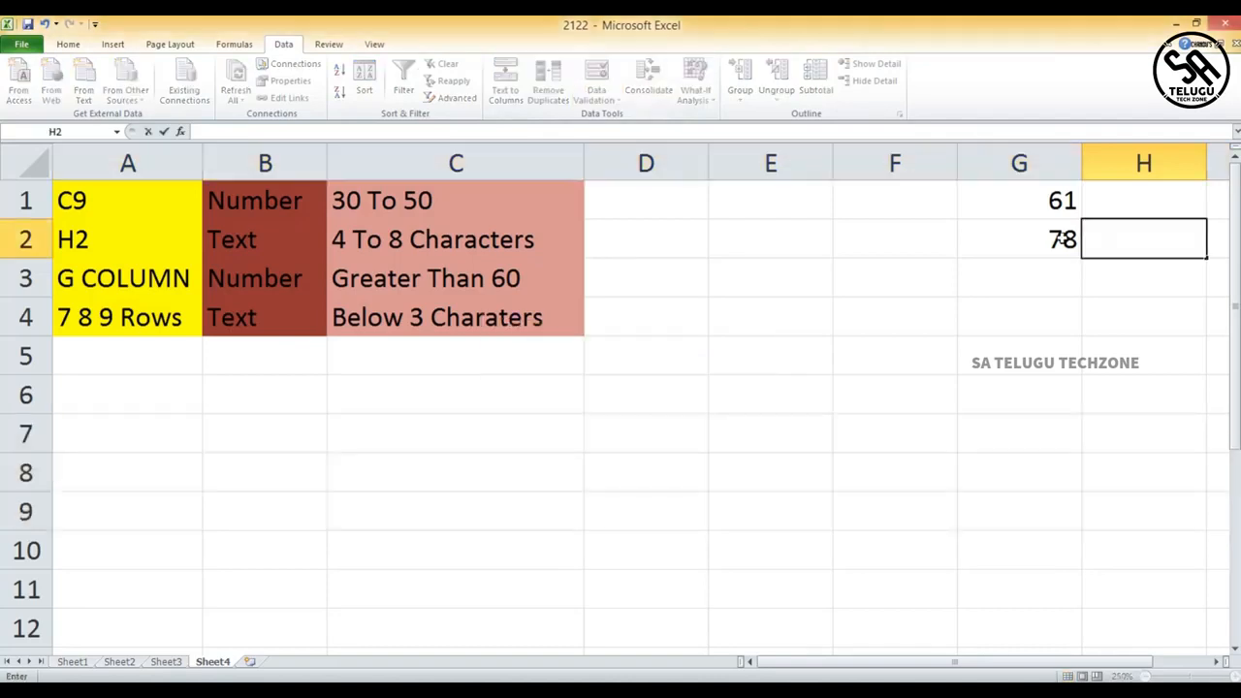
{"action": "left_click", "coordinate": [1061, 235]}
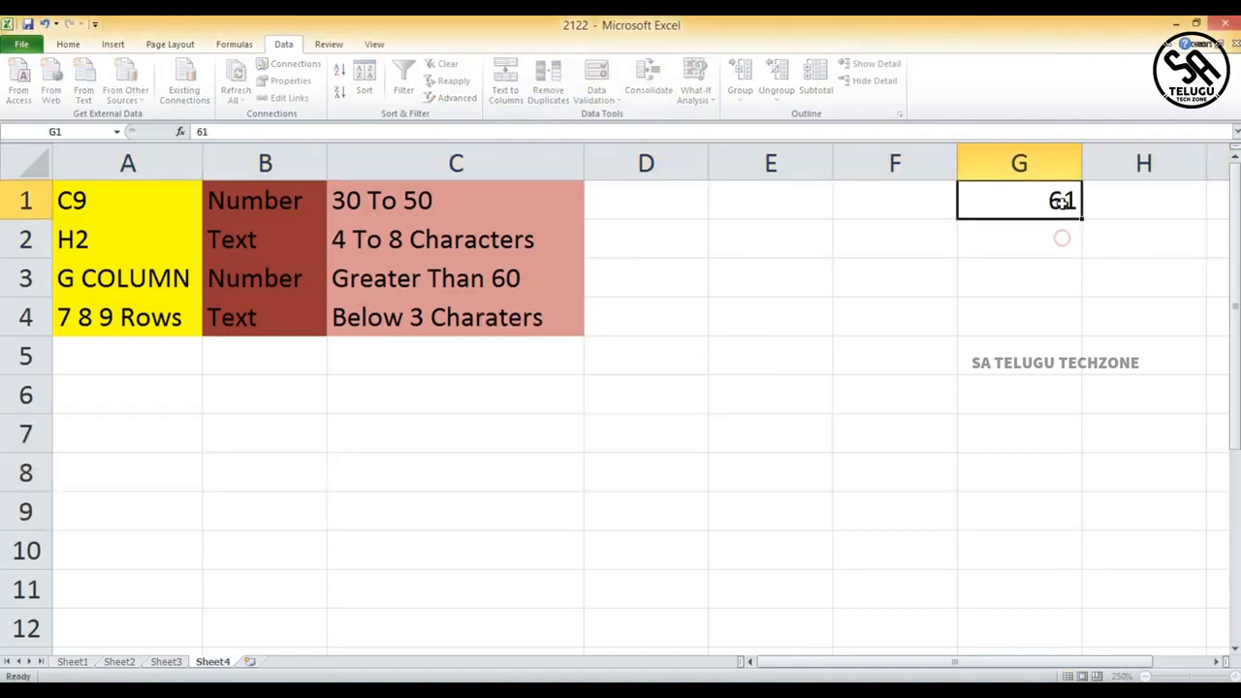
{"action": "key", "text": "BackSpace"}
- Replace the validation on rows 7 to 9 with a Text length rule of less than 3
{"action": "left_click_drag", "start_coordinate": [23, 434], "coordinate": [23, 511]}
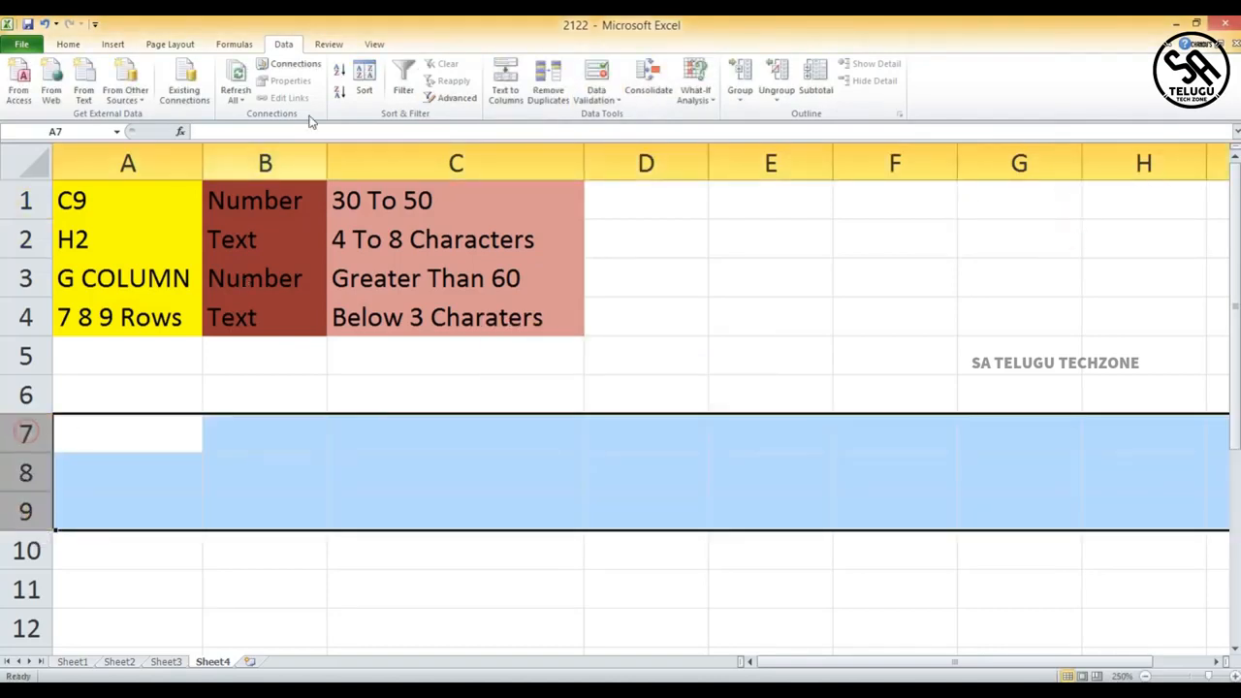
{"action": "left_click", "coordinate": [596, 80]}
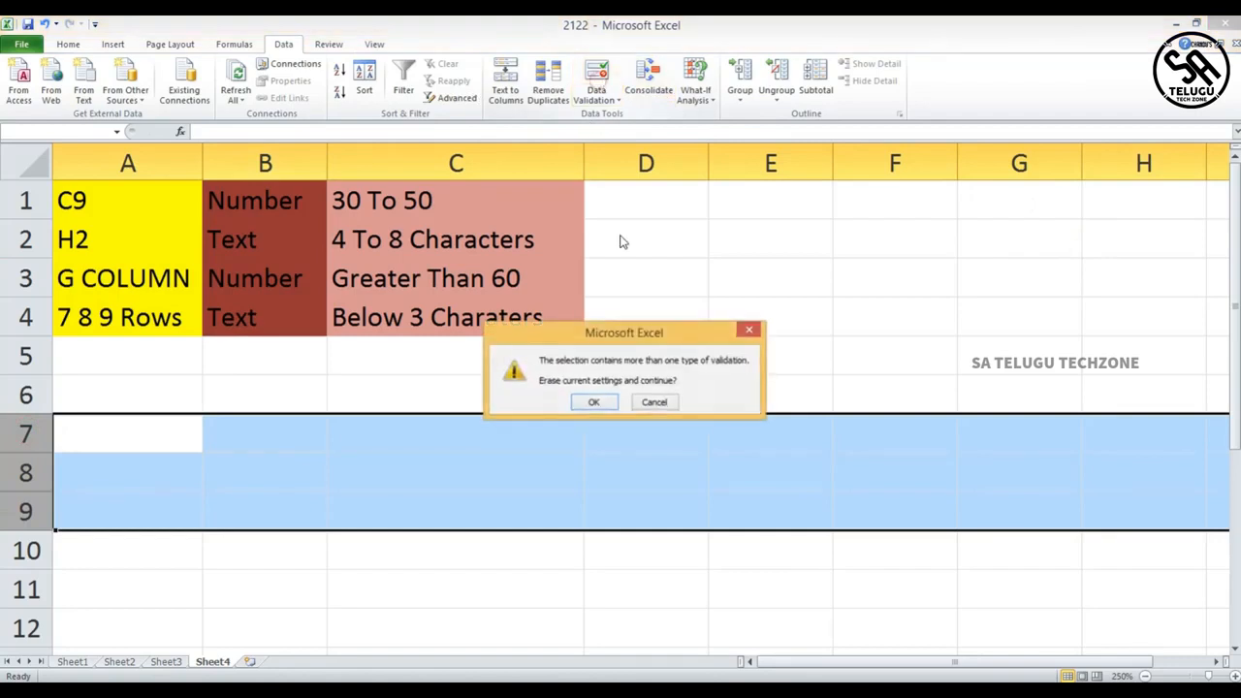
{"action": "left_click", "coordinate": [590, 402]}
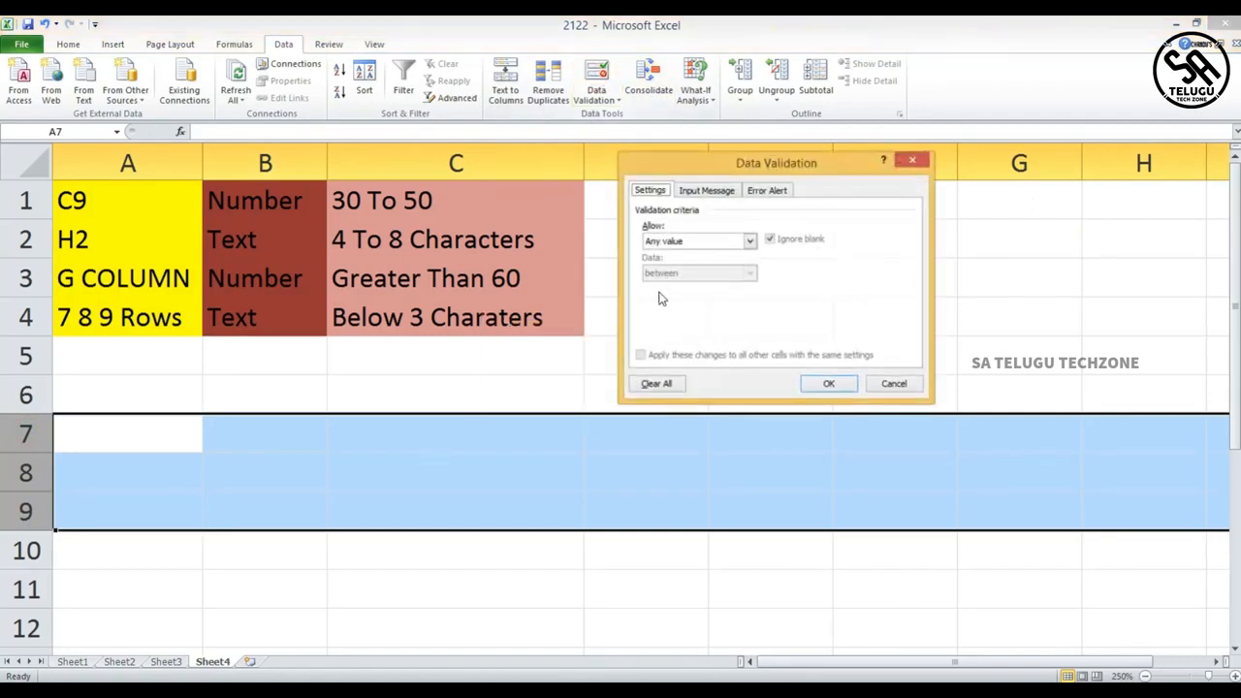
{"action": "left_click", "coordinate": [755, 244]}
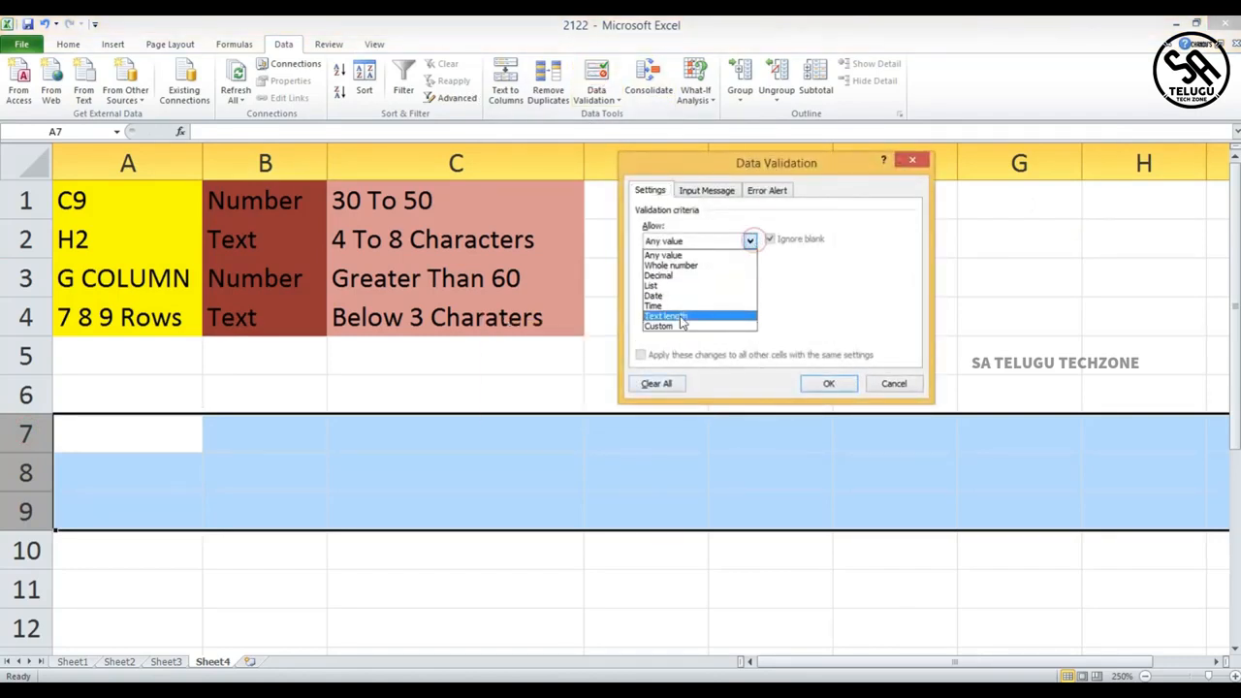
{"action": "left_click", "coordinate": [683, 320]}
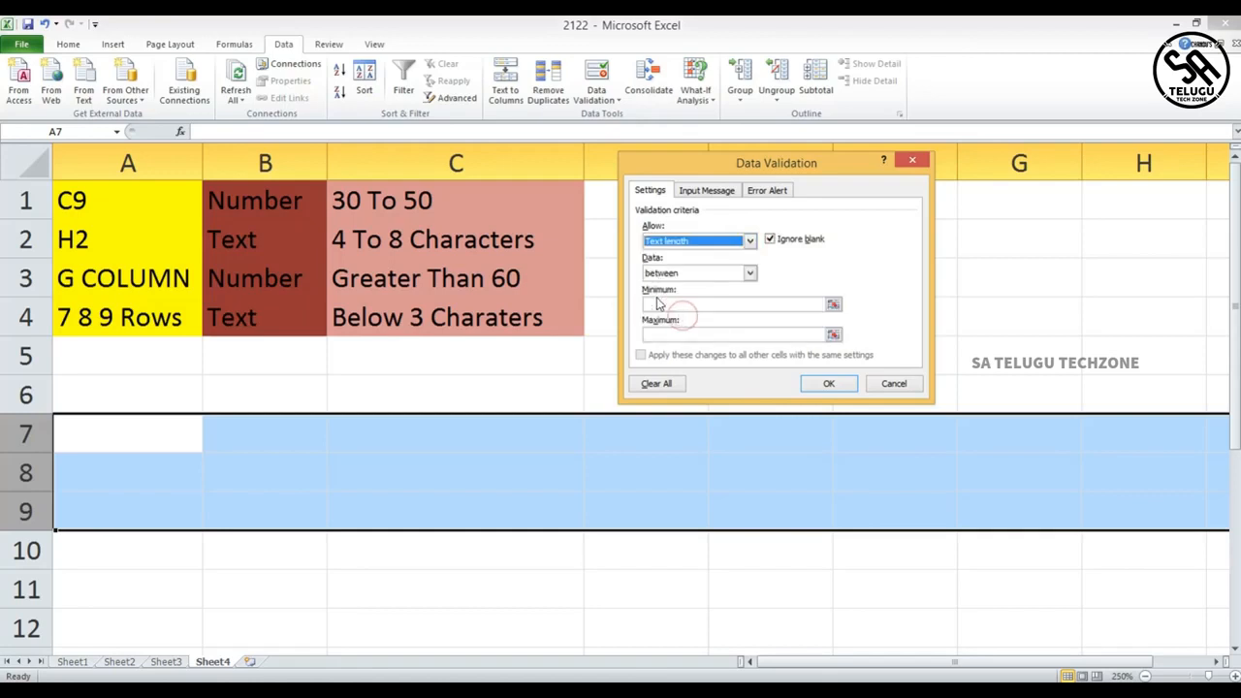
{"action": "left_click", "coordinate": [750, 274]}
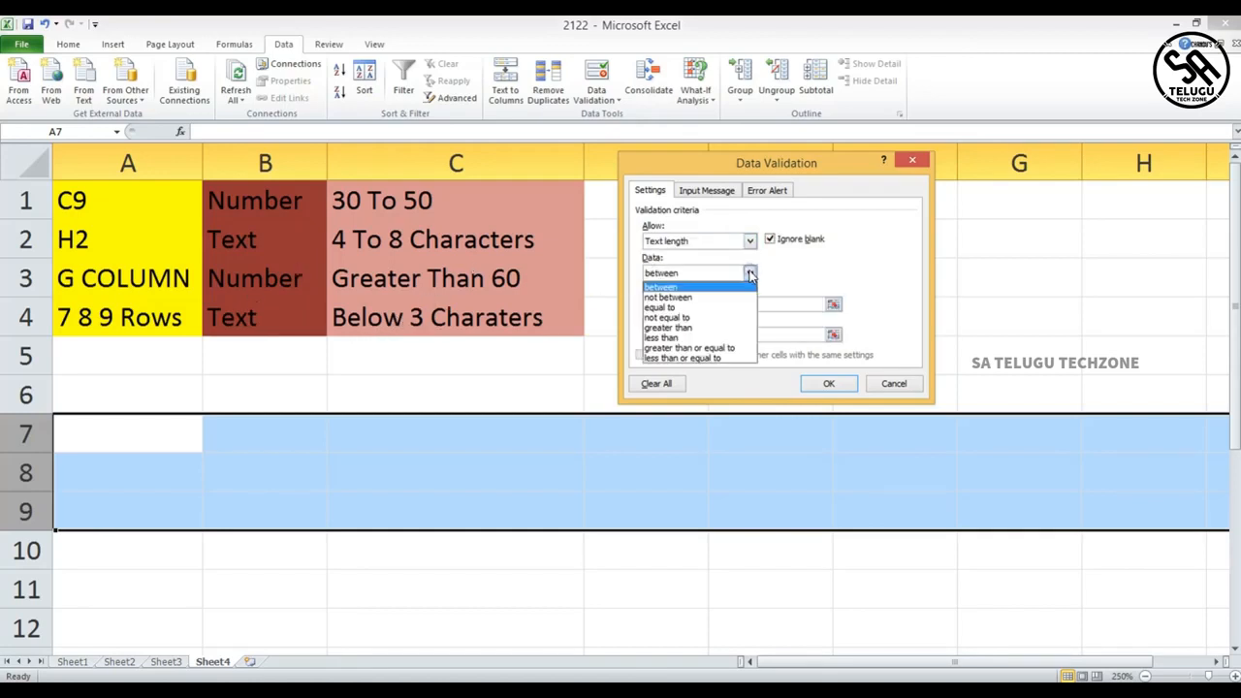
{"action": "left_click", "coordinate": [706, 340]}
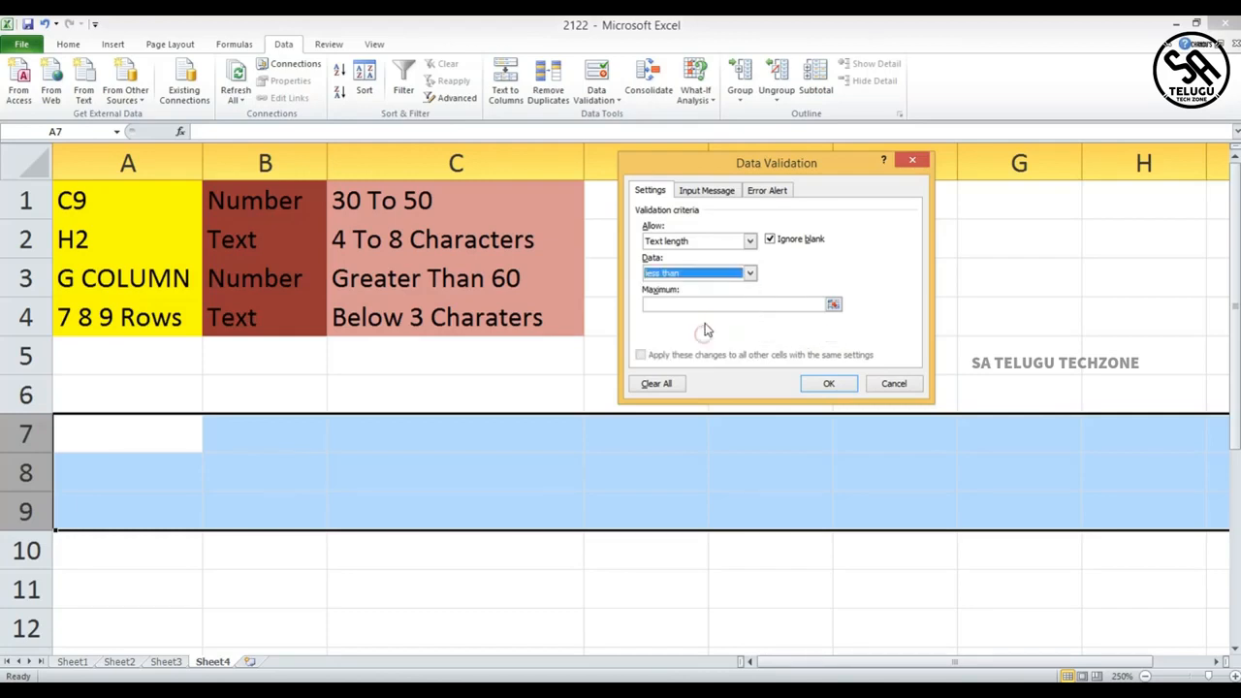
{"action": "left_click", "coordinate": [709, 305]}
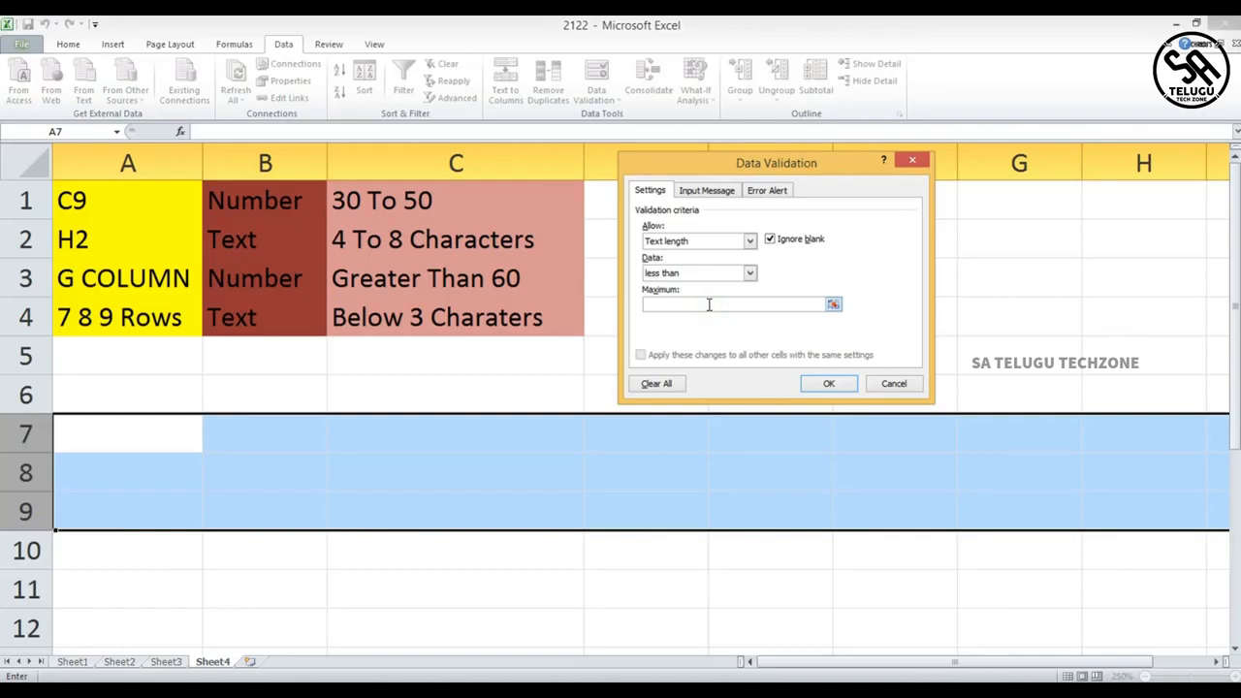
{"action": "left_click", "coordinate": [827, 383]}
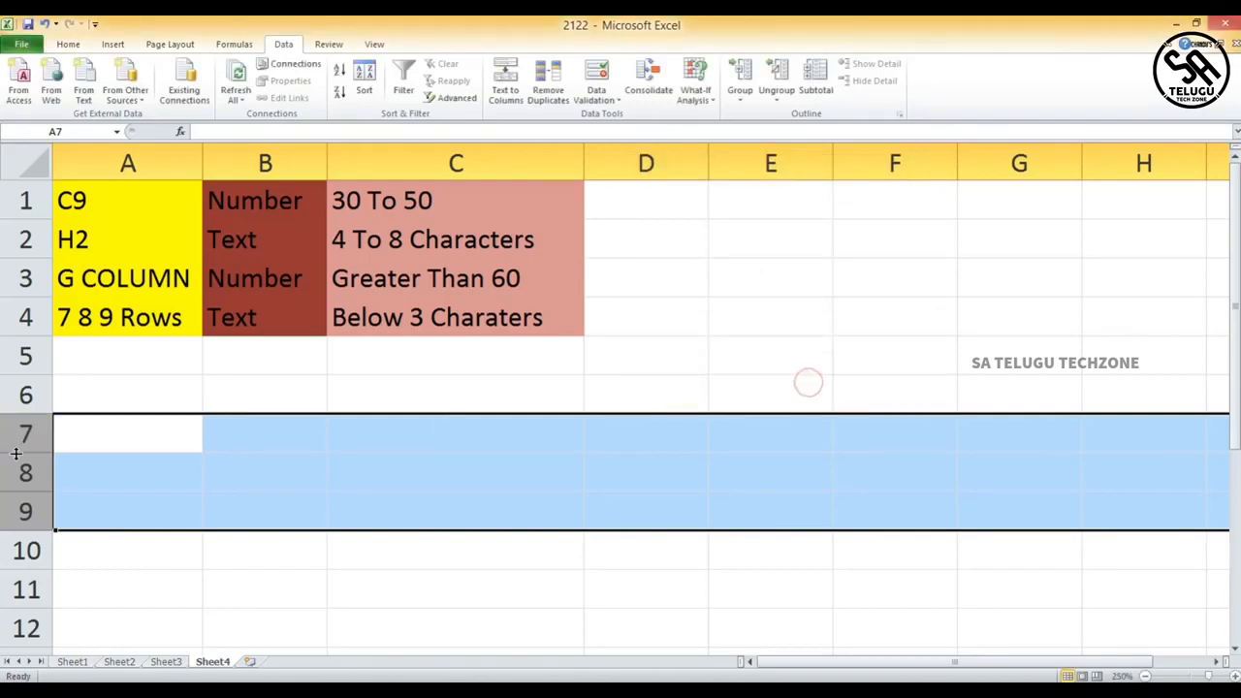
- Enter om in A7 to test the rows' text length rule
{"action": "left_click", "coordinate": [100, 438]}
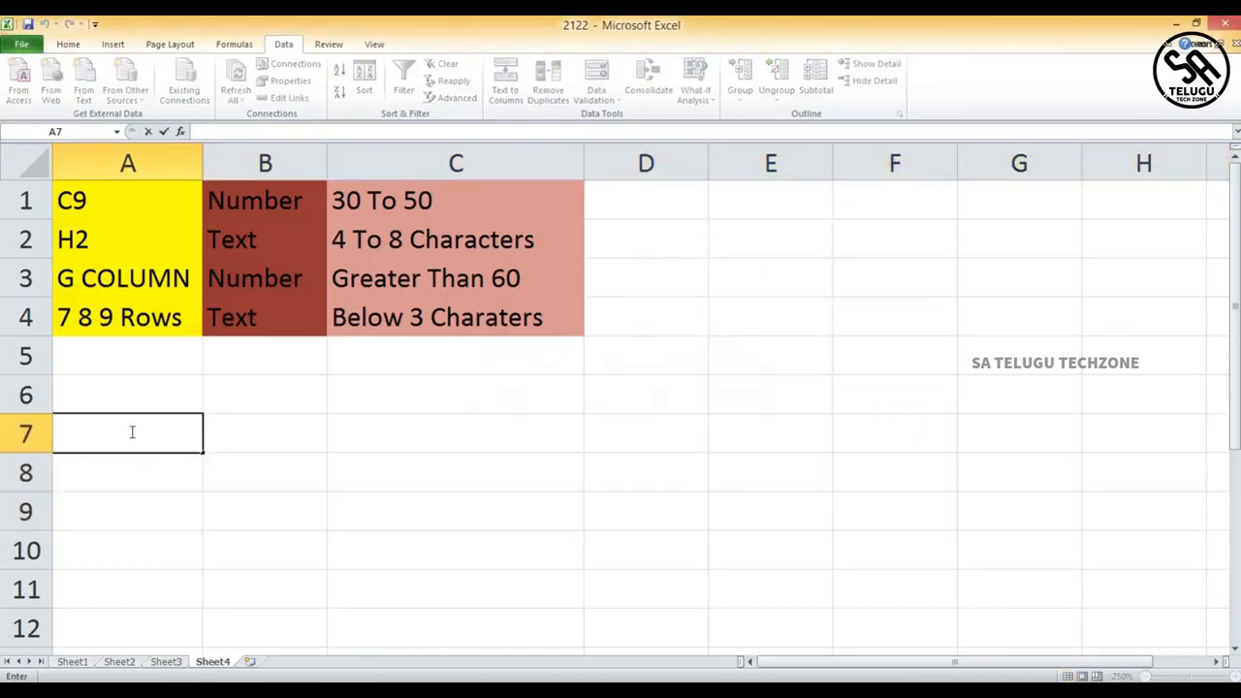
{"action": "type", "text": "om"}
{"action": "left_click", "coordinate": [132, 400]}
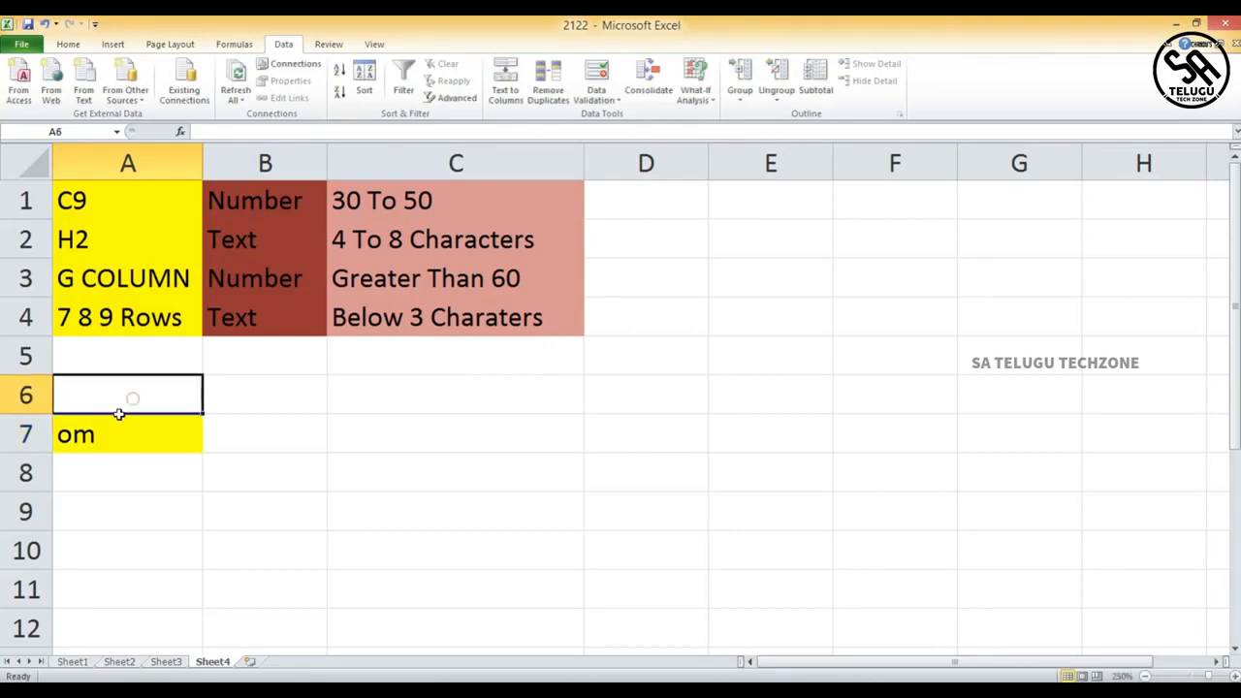
- Try entering ram in A8 and dismiss the rejected entry
{"action": "left_click", "coordinate": [171, 470]}
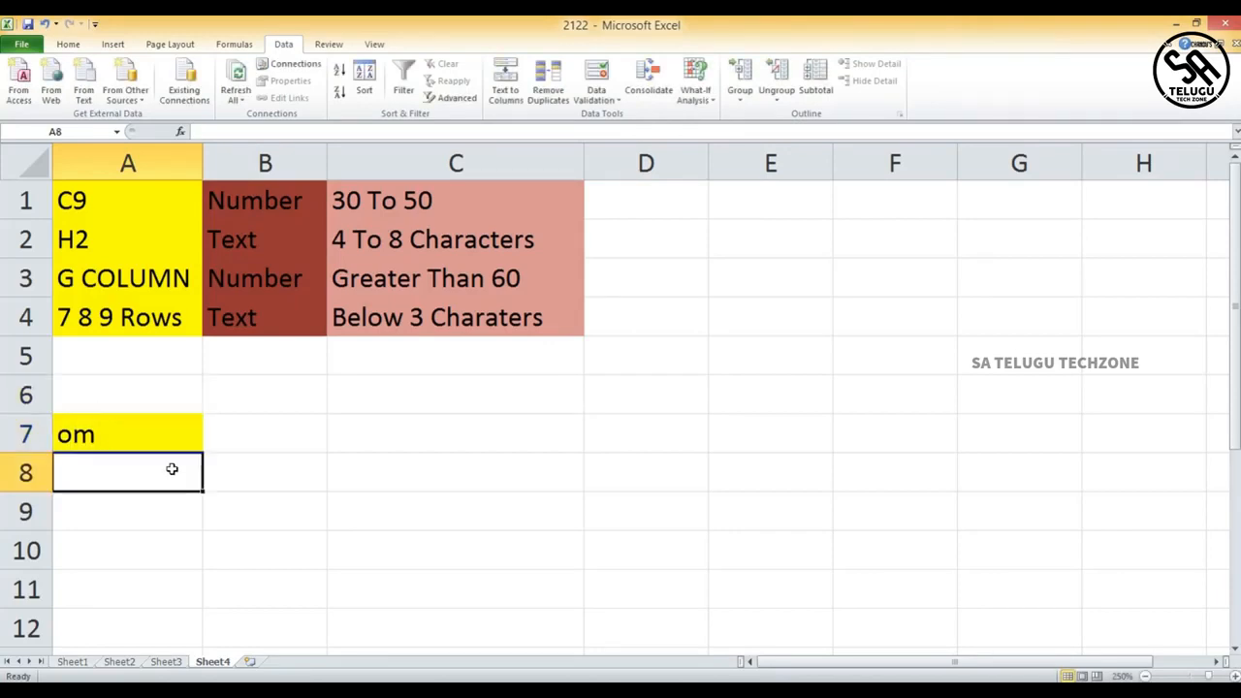
{"action": "type", "text": "ram"}
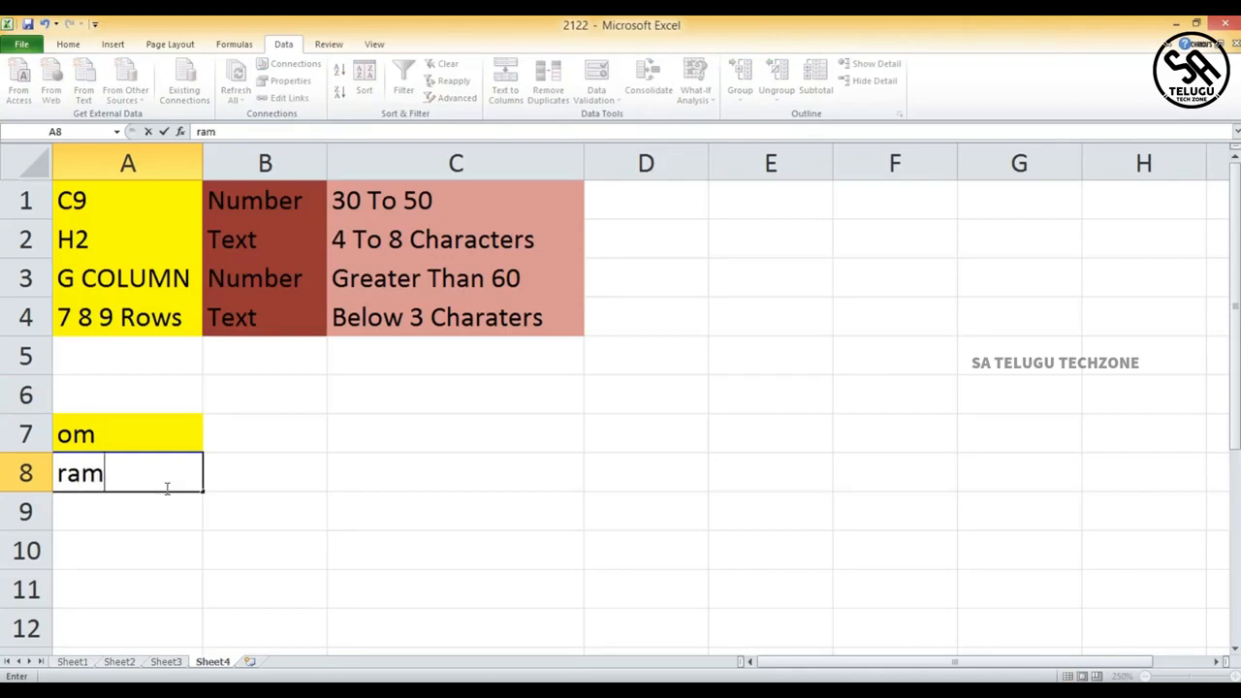
{"action": "key", "text": "Return"}
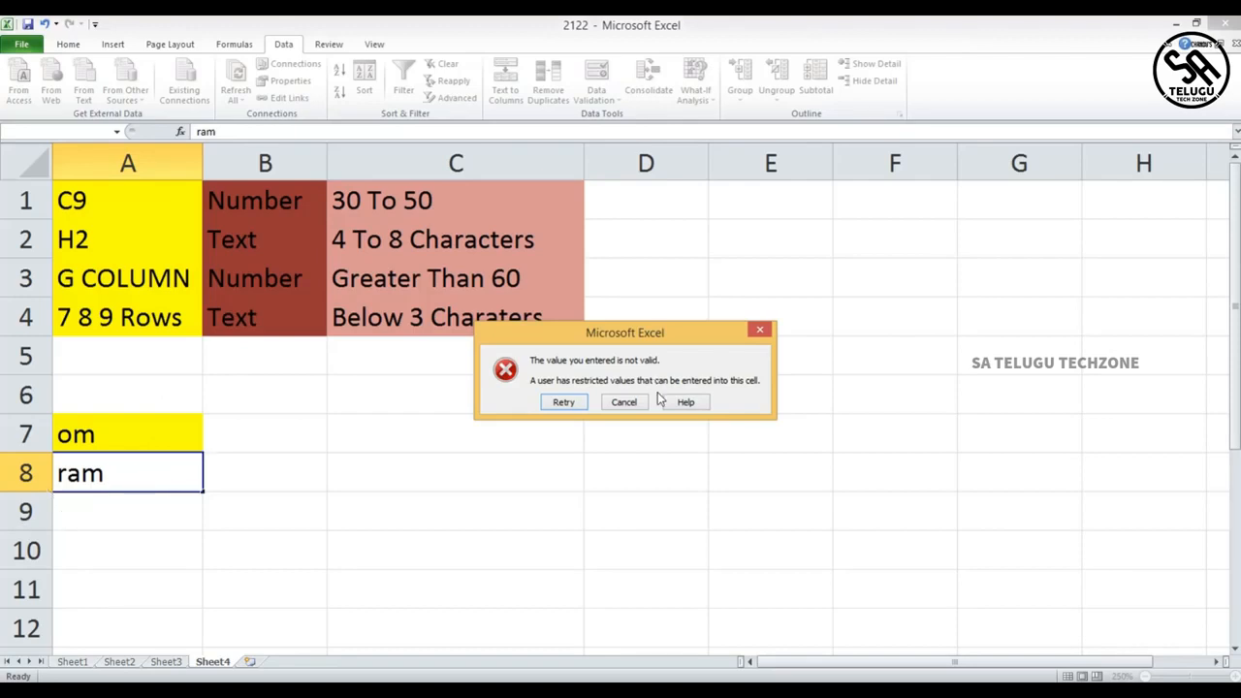
{"action": "left_click", "coordinate": [760, 331]}
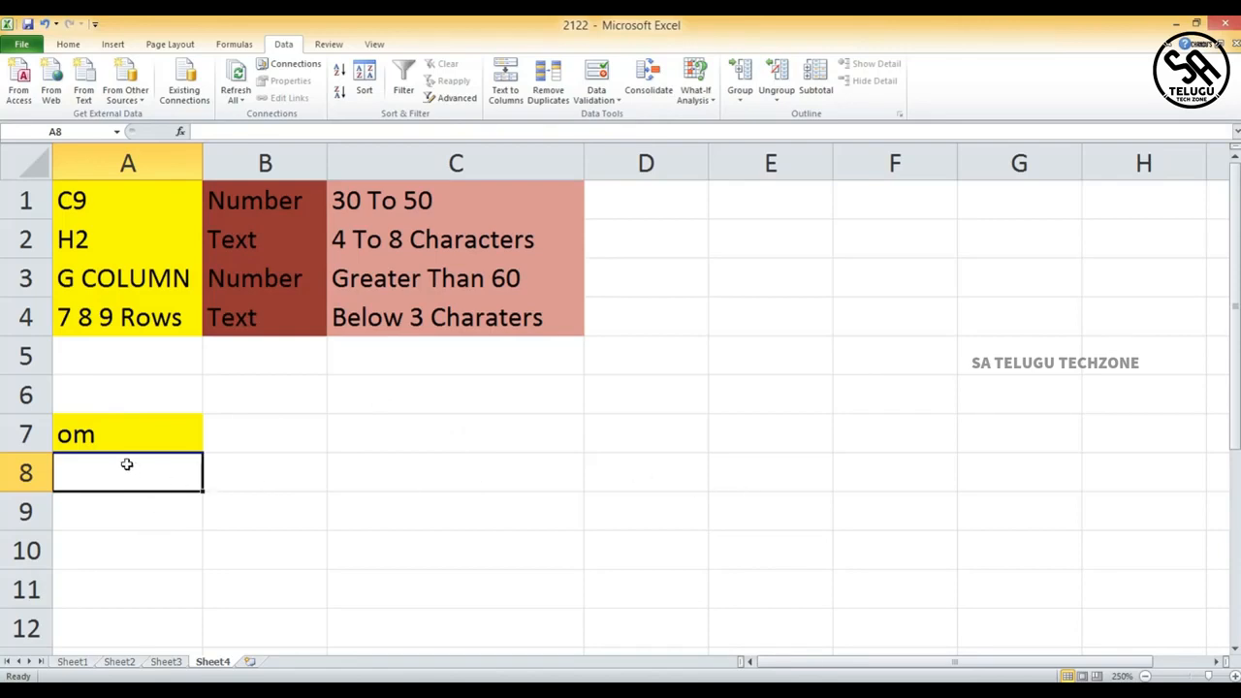
{"action": "left_click", "coordinate": [597, 76]}
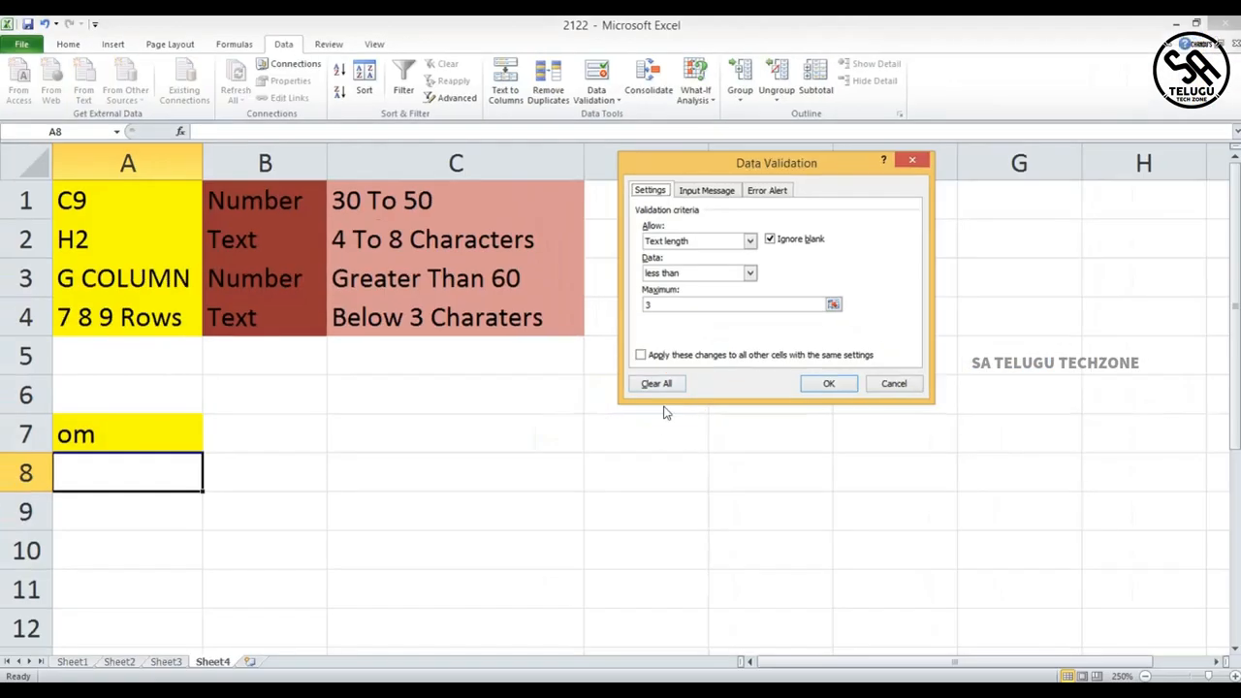
{"action": "left_click", "coordinate": [671, 386]}
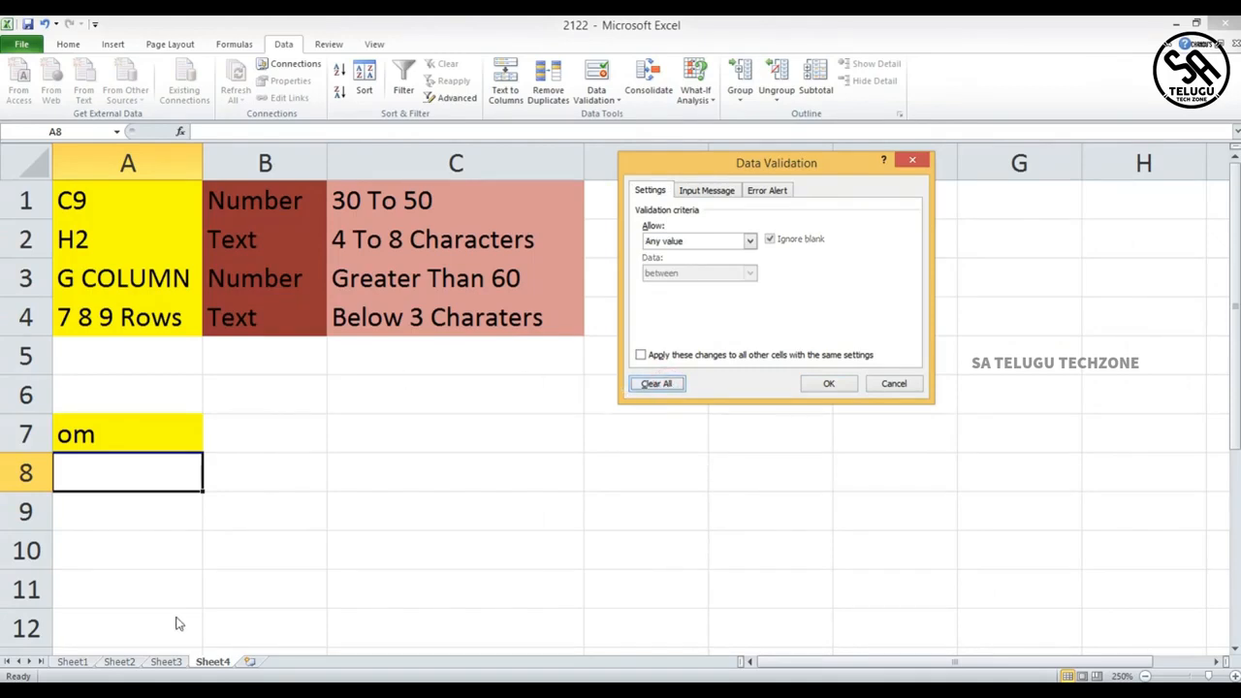
{"action": "left_click", "coordinate": [869, 383]}
- Enter 4 in B8 and 45 in B7, then delete both entries
{"action": "left_click", "coordinate": [310, 474]}
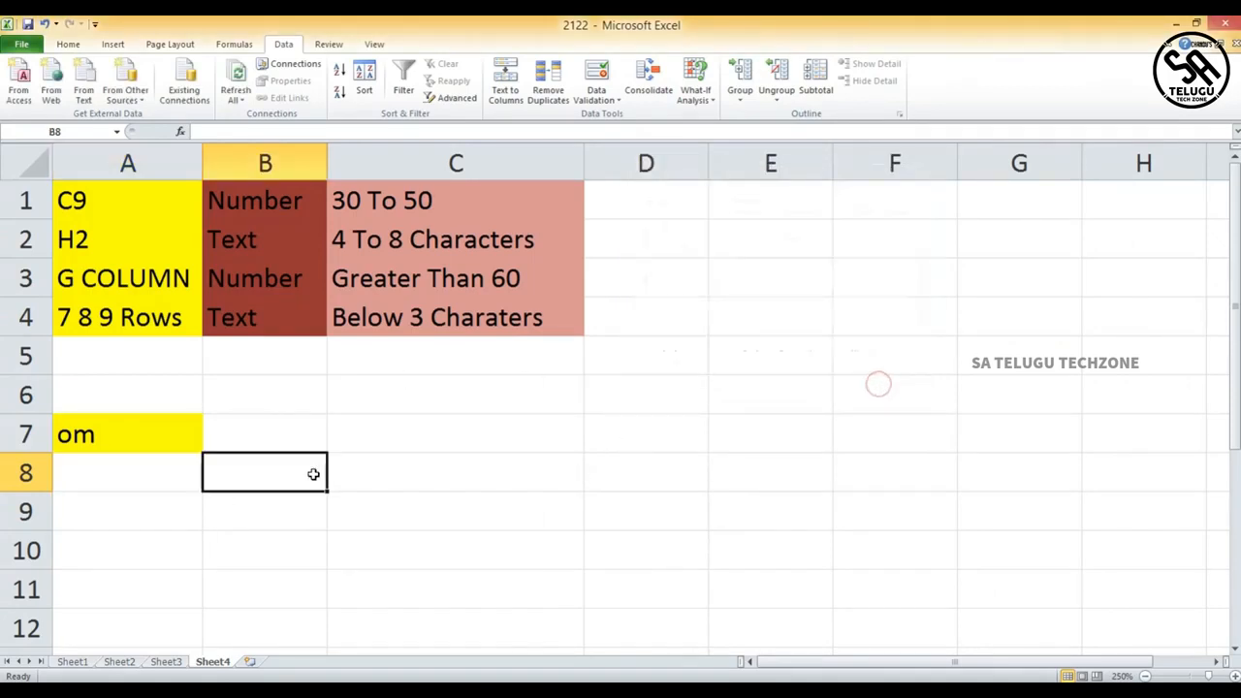
{"action": "type", "text": "4"}
{"action": "key", "text": "Return"}
{"action": "left_click", "coordinate": [311, 436]}
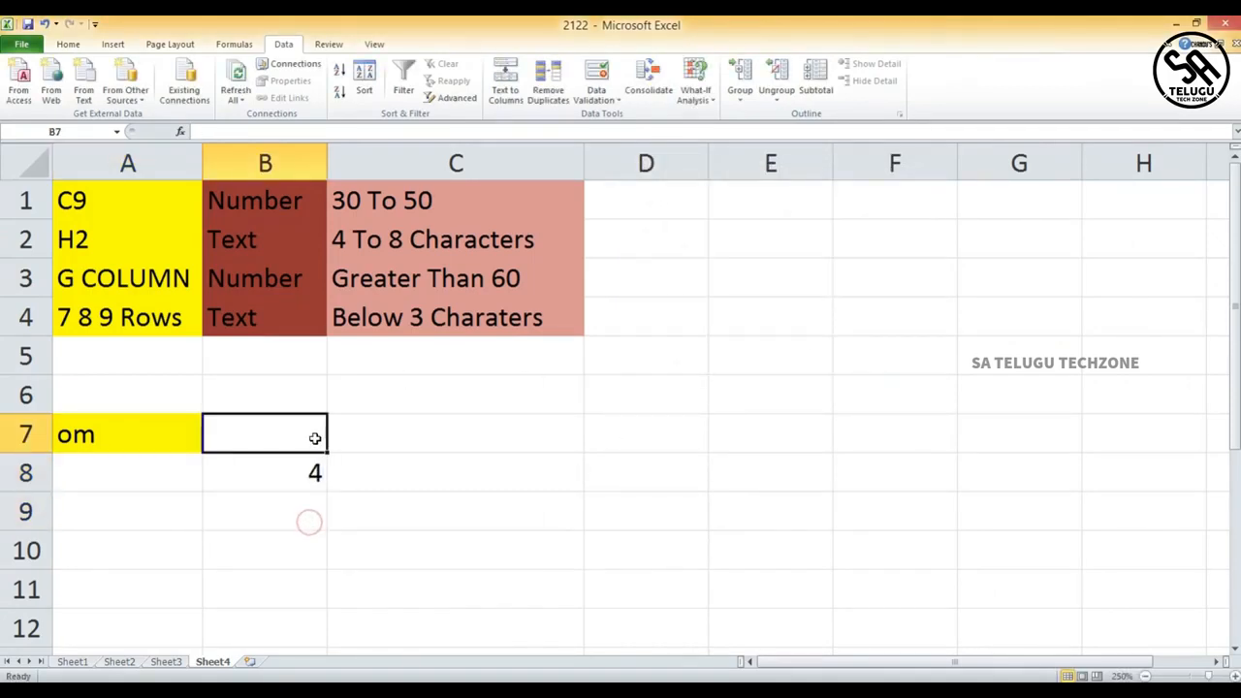
{"action": "type", "text": "45"}
{"action": "left_click", "coordinate": [278, 521]}
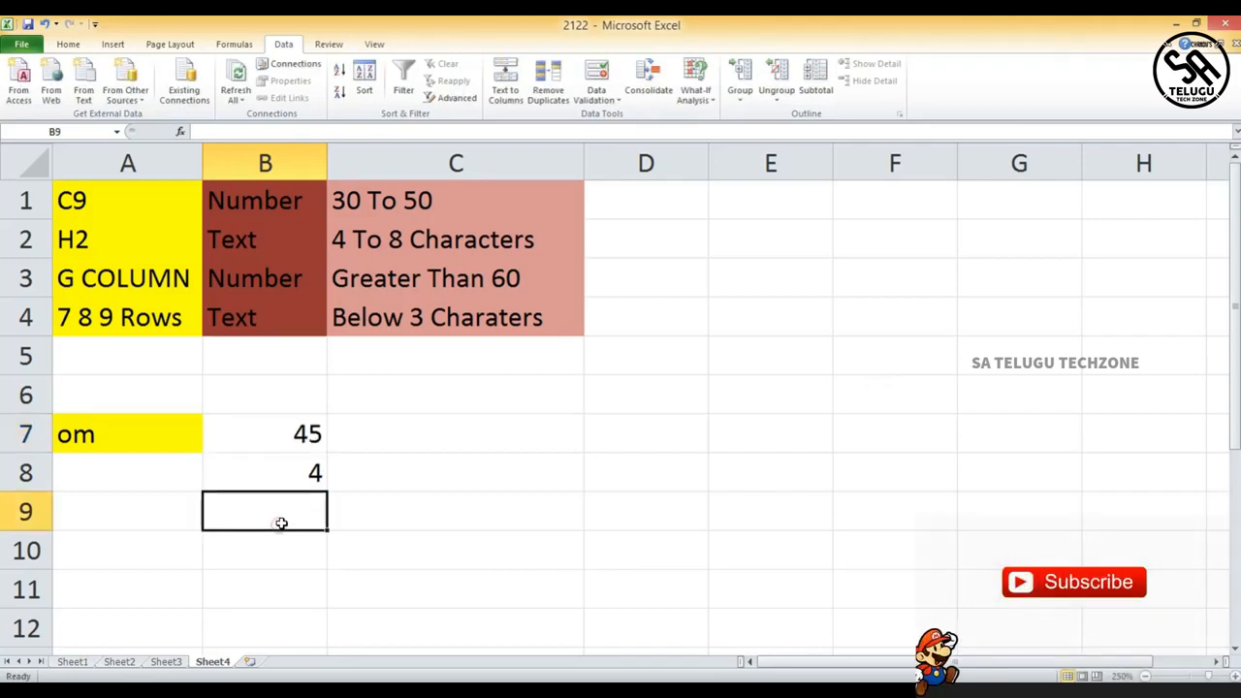
{"action": "left_click", "coordinate": [325, 475]}
{"action": "key", "text": "Delete"}
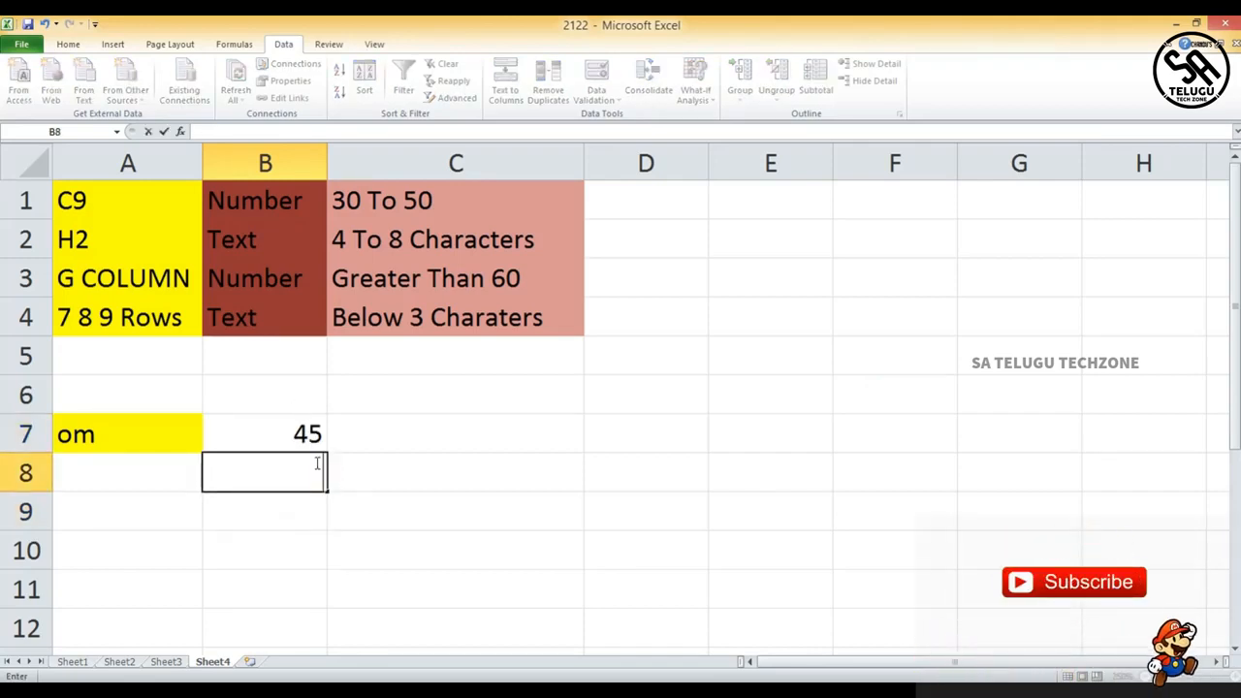
{"action": "left_click", "coordinate": [316, 446]}
{"action": "key", "text": "BackSpace"}
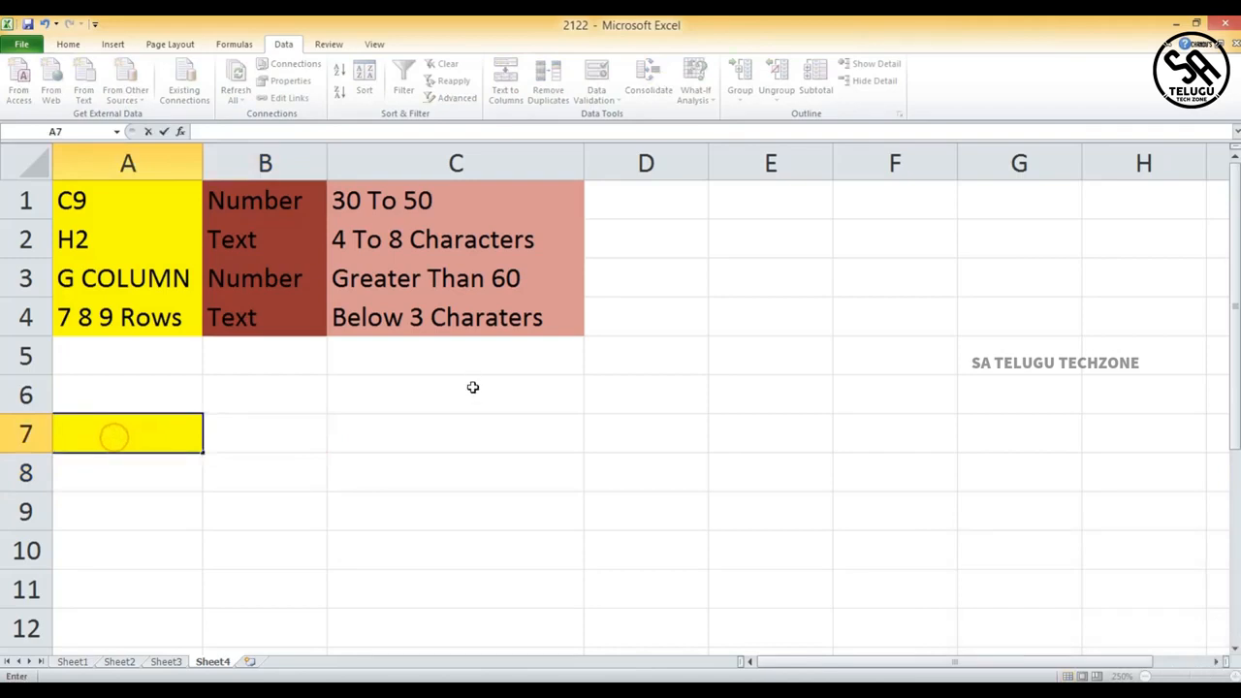
- Check the data validation settings of cell E3 and column E
{"action": "left_click", "coordinate": [735, 276]}
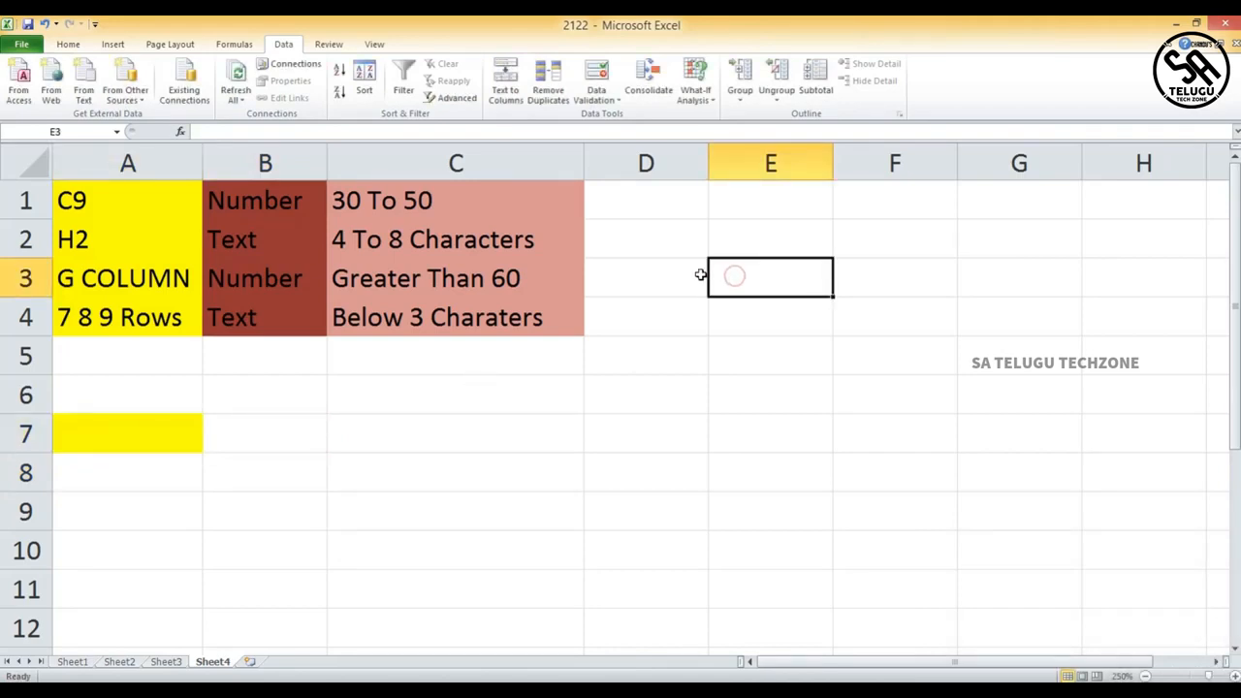
{"action": "left_click", "coordinate": [596, 75]}
{"action": "left_click", "coordinate": [912, 162]}
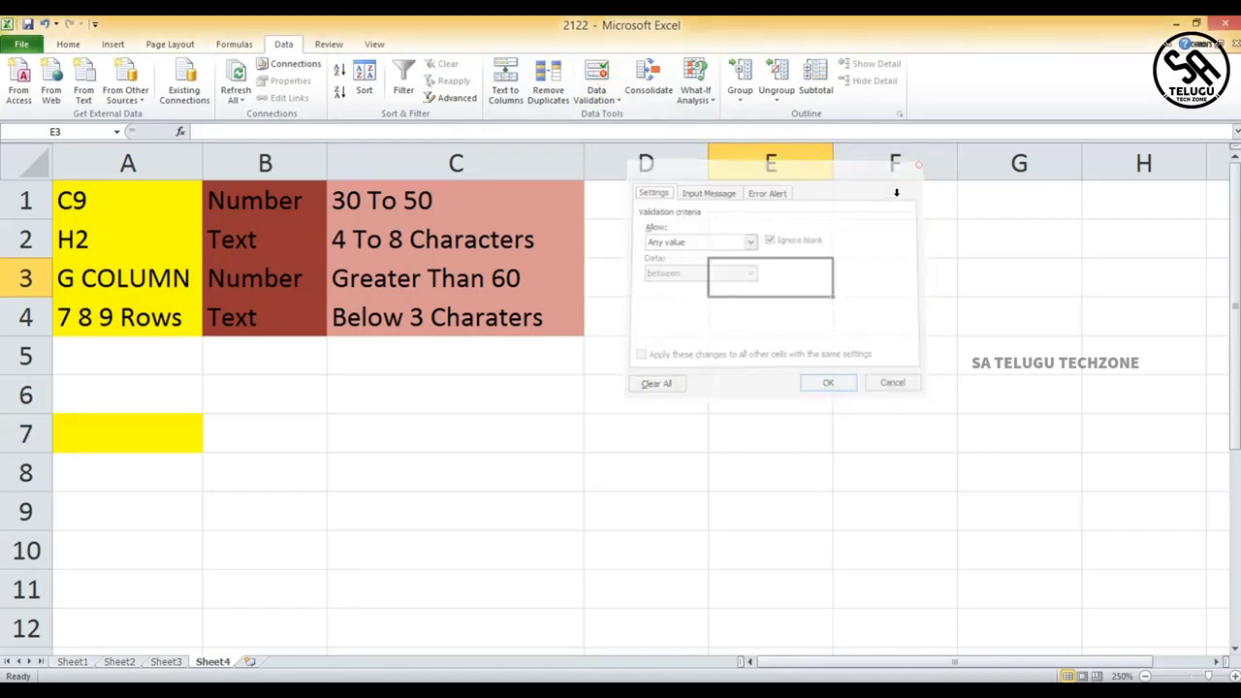
{"action": "left_click", "coordinate": [796, 167]}
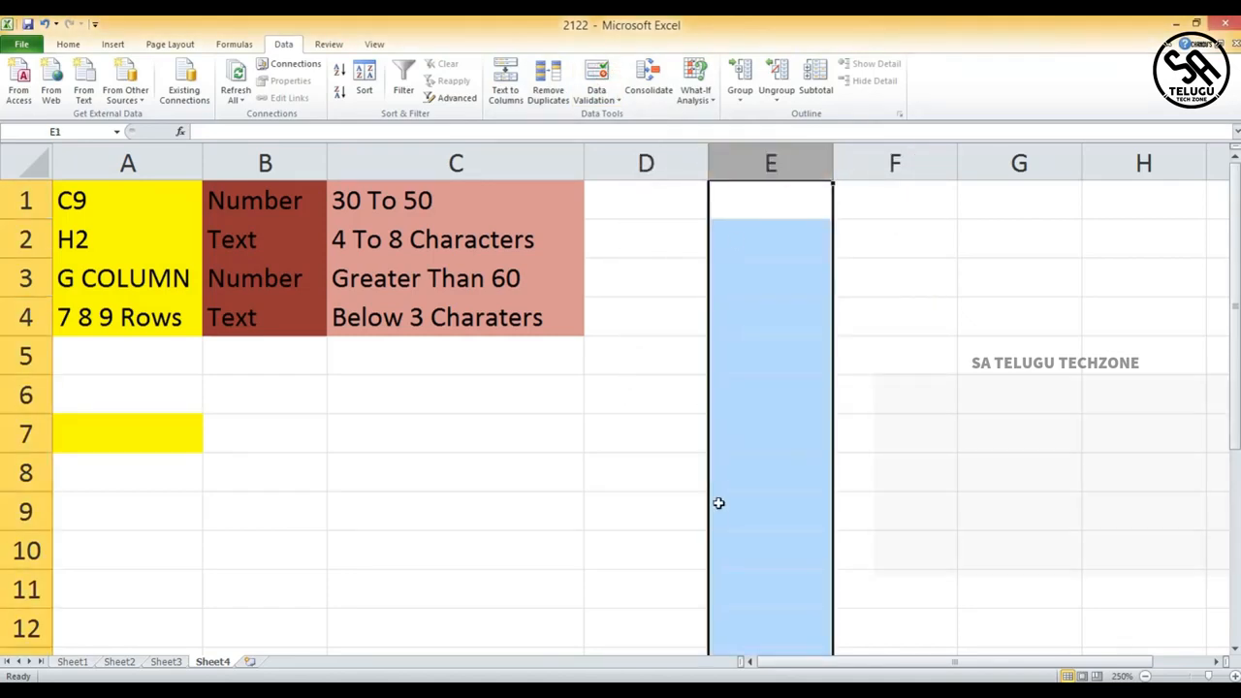
{"action": "left_click", "coordinate": [597, 76]}
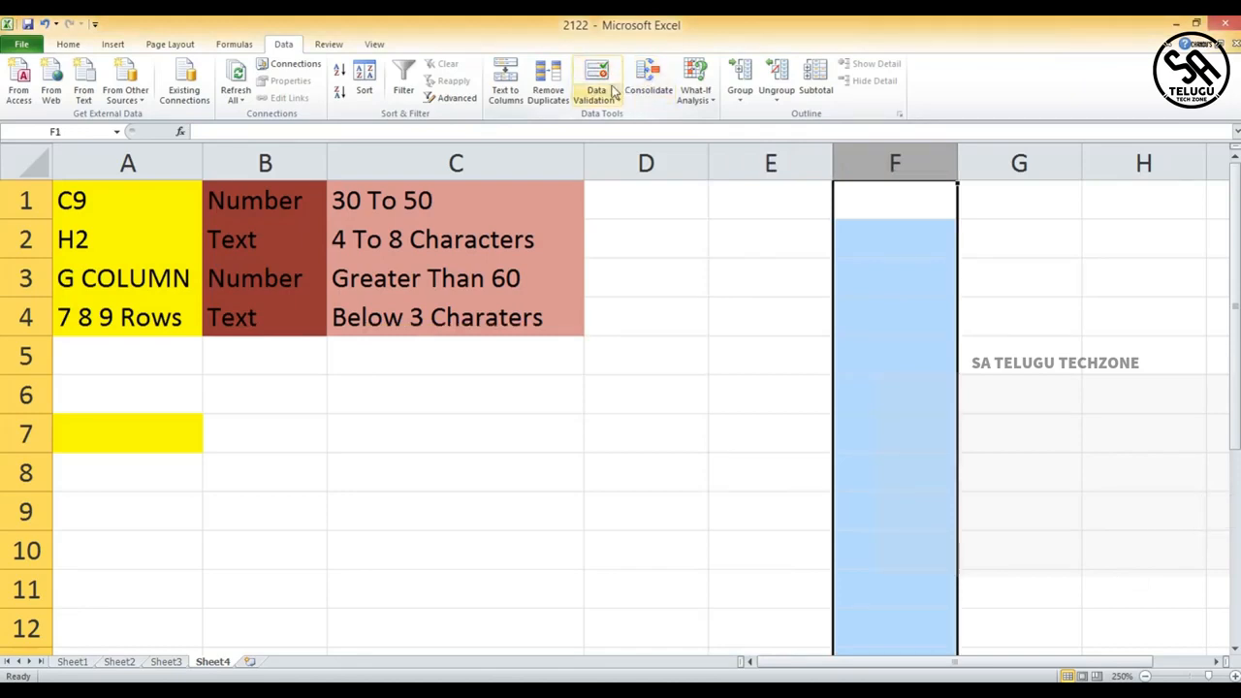
{"action": "left_click", "coordinate": [857, 213]}
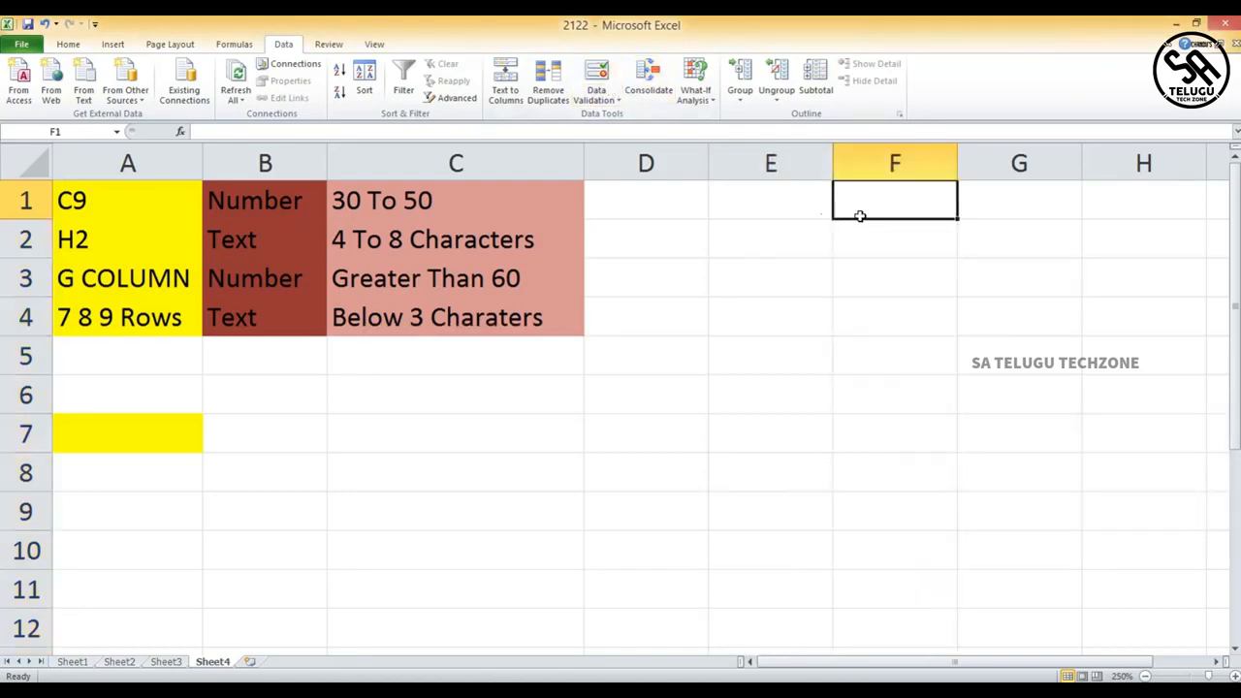
- Set a whole-number validation rule on F1 allowing values between 20 and 100
{"action": "left_click", "coordinate": [598, 99]}
{"action": "left_click", "coordinate": [630, 117]}
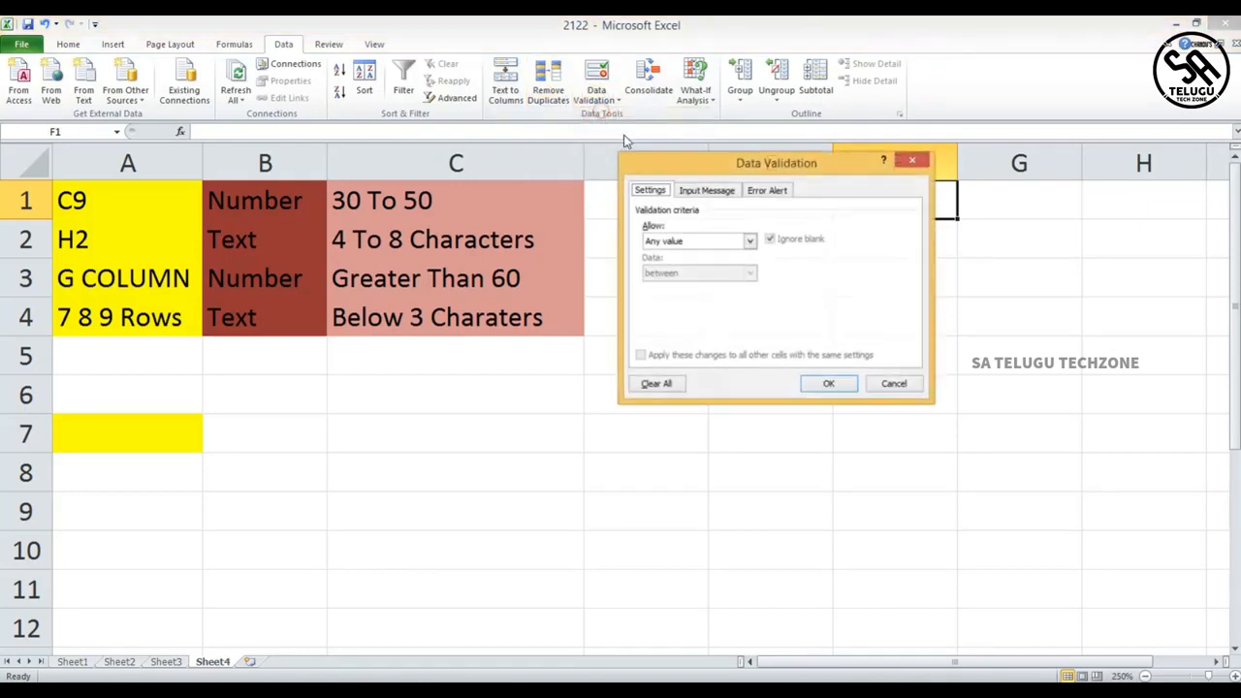
{"action": "left_click", "coordinate": [752, 242]}
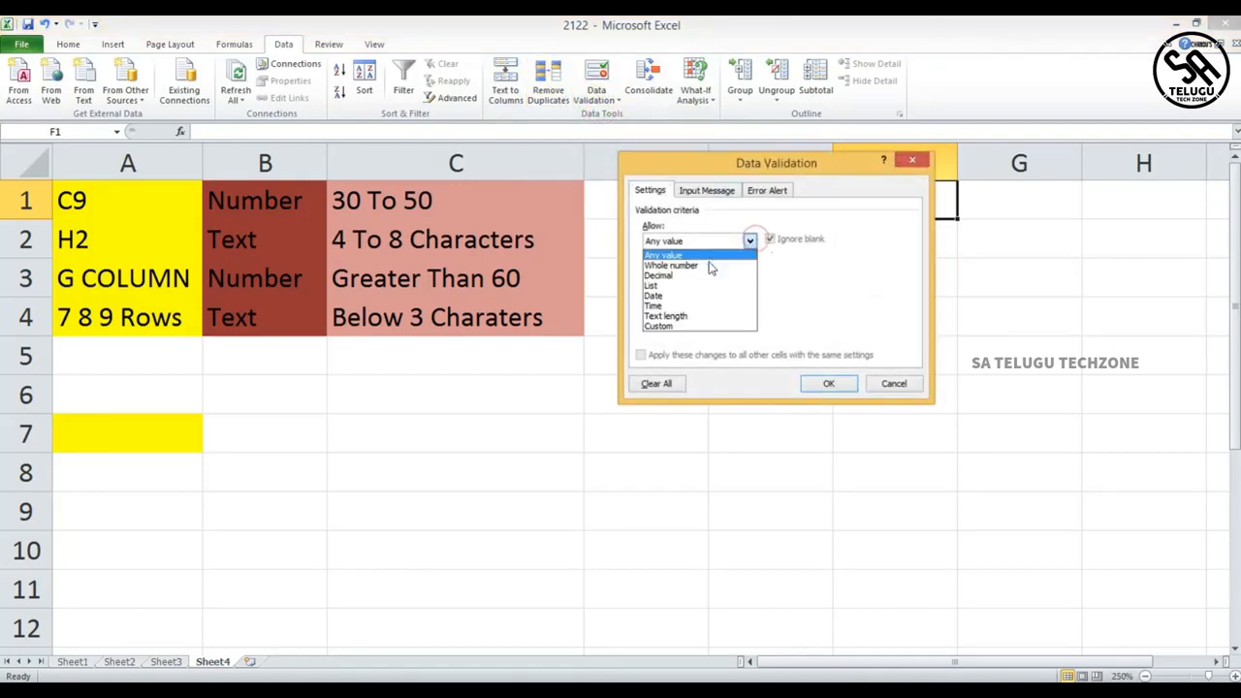
{"action": "left_click", "coordinate": [702, 316]}
{"action": "left_click", "coordinate": [750, 237]}
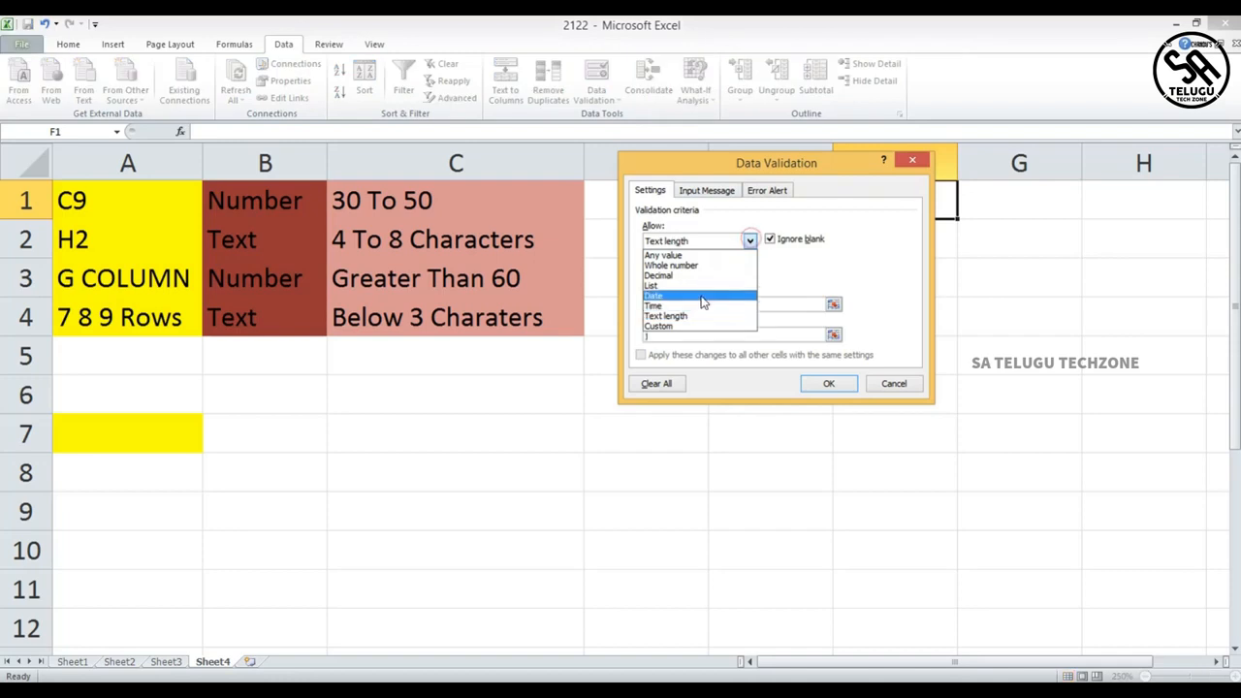
{"action": "left_click", "coordinate": [700, 265]}
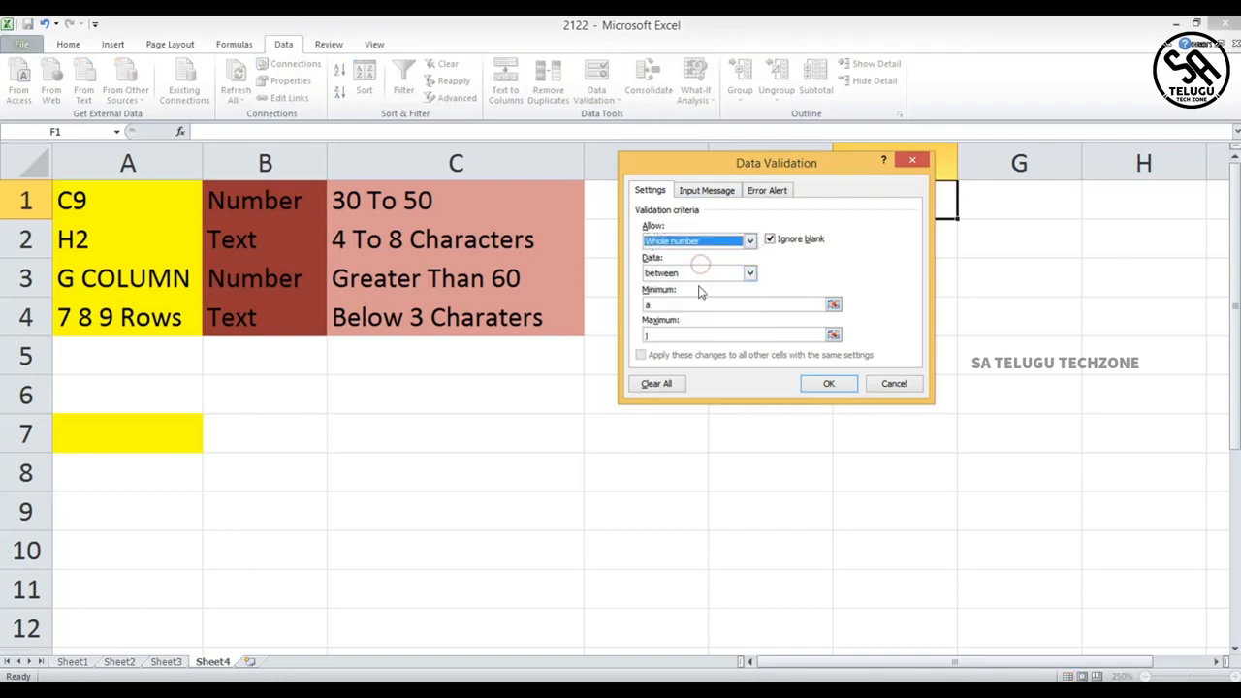
{"action": "left_click", "coordinate": [650, 303]}
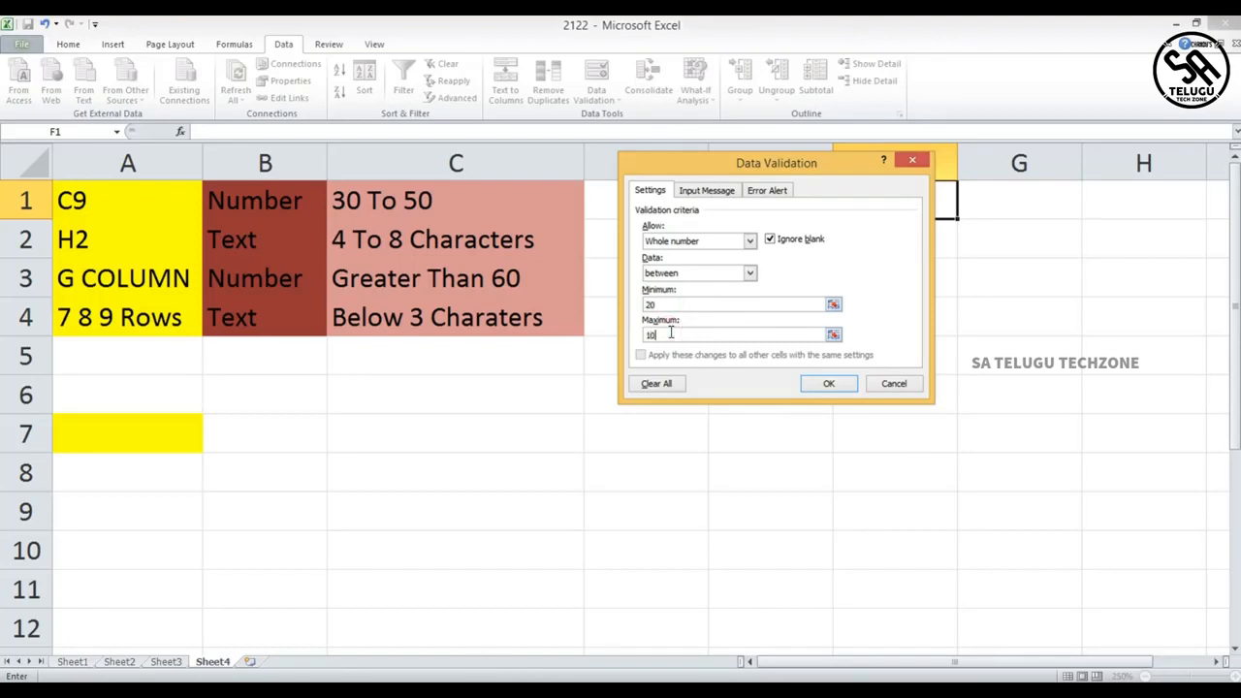
{"action": "left_click", "coordinate": [829, 383]}
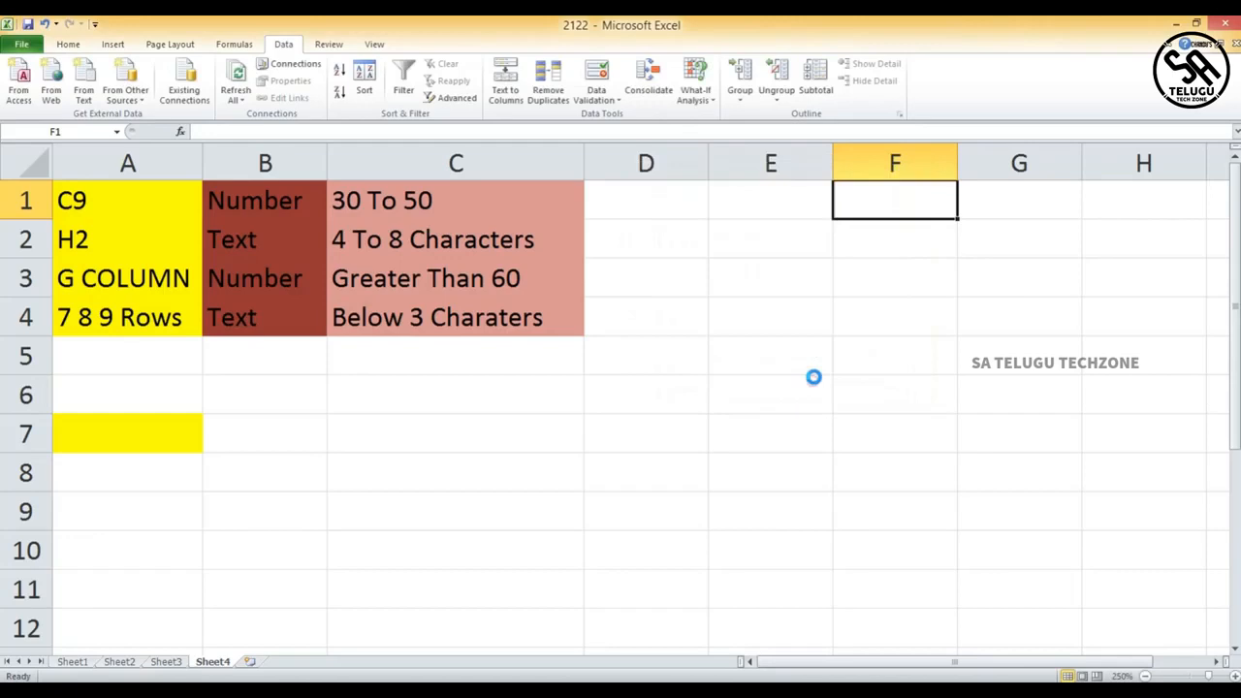
- Enter 20 in F1 to test the new rule
{"action": "double_click", "coordinate": [899, 200]}
{"action": "type", "text": "20"}
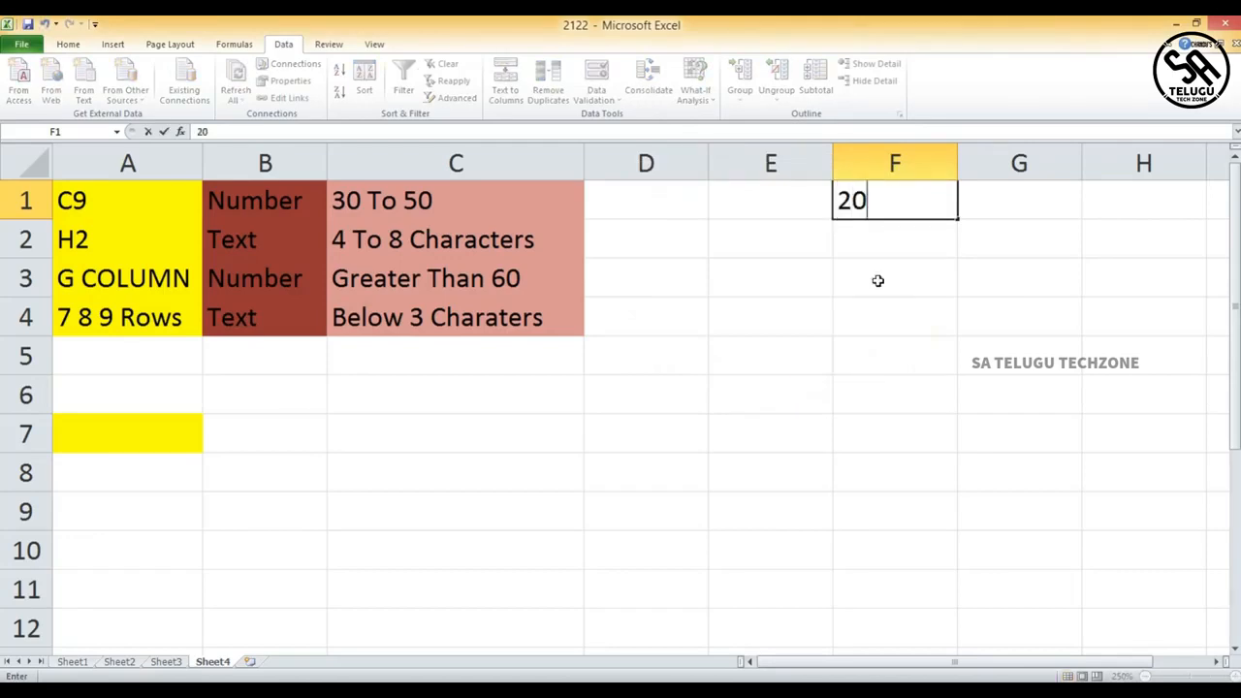
{"action": "left_click", "coordinate": [887, 238]}
- Try replacing F1's value with 19 and dismiss the rejected entry
{"action": "left_click", "coordinate": [889, 202]}
{"action": "key", "text": "BackSpace"}
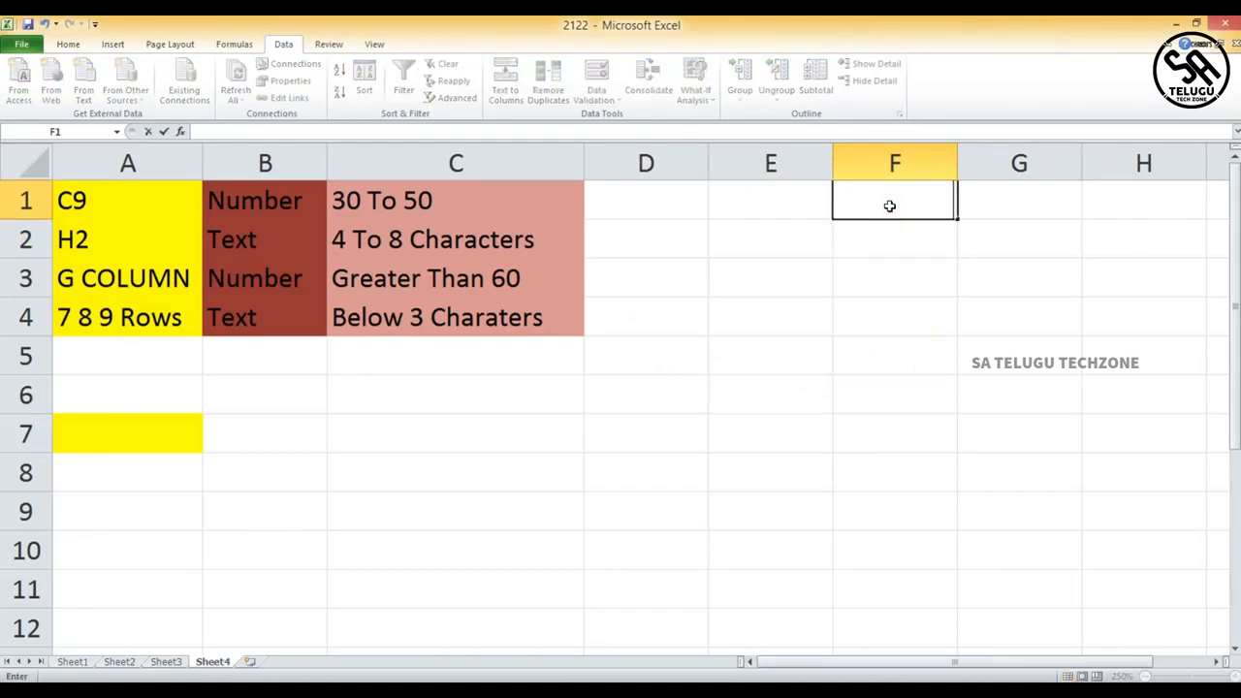
{"action": "type", "text": "19"}
{"action": "left_click", "coordinate": [870, 245]}
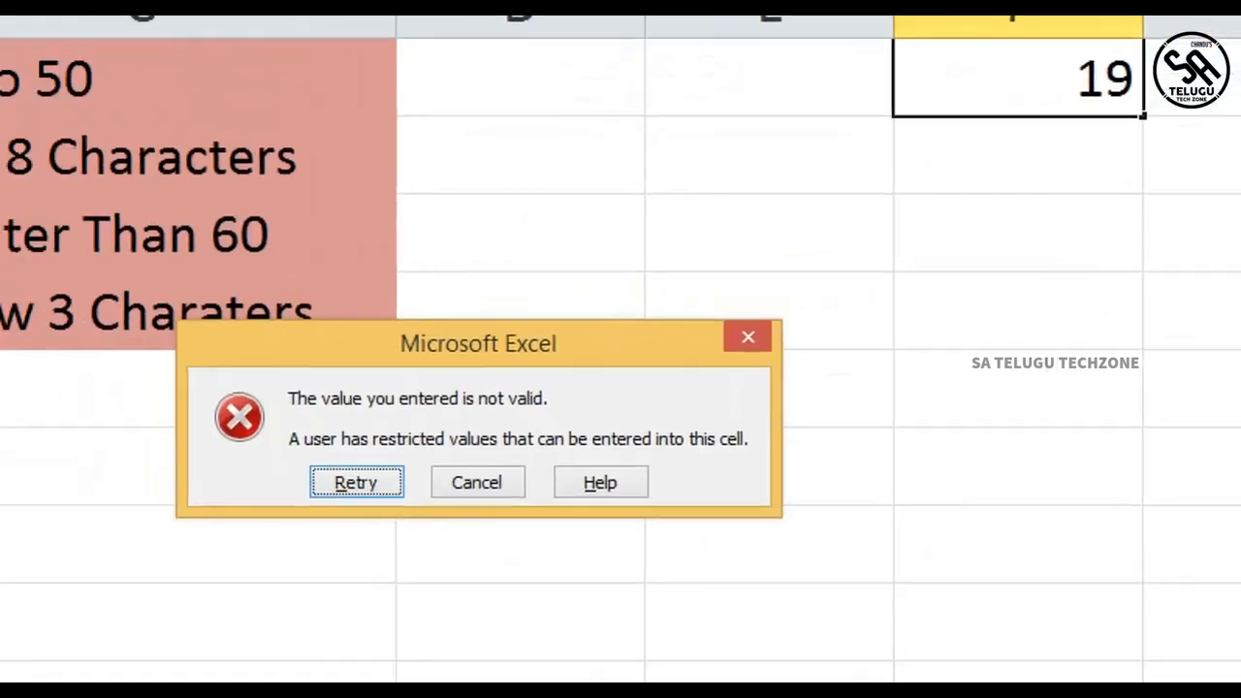
{"action": "mouse_move", "coordinate": [245, 325]}
{"action": "left_mouse_down"}
{"action": "mouse_move", "coordinate": [175, 523]}
{"action": "mouse_move", "coordinate": [885, 518]}
{"action": "mouse_move", "coordinate": [832, 252]}
{"action": "mouse_move", "coordinate": [365, 277]}
{"action": "mouse_move", "coordinate": [227, 333]}
{"action": "left_mouse_up"}
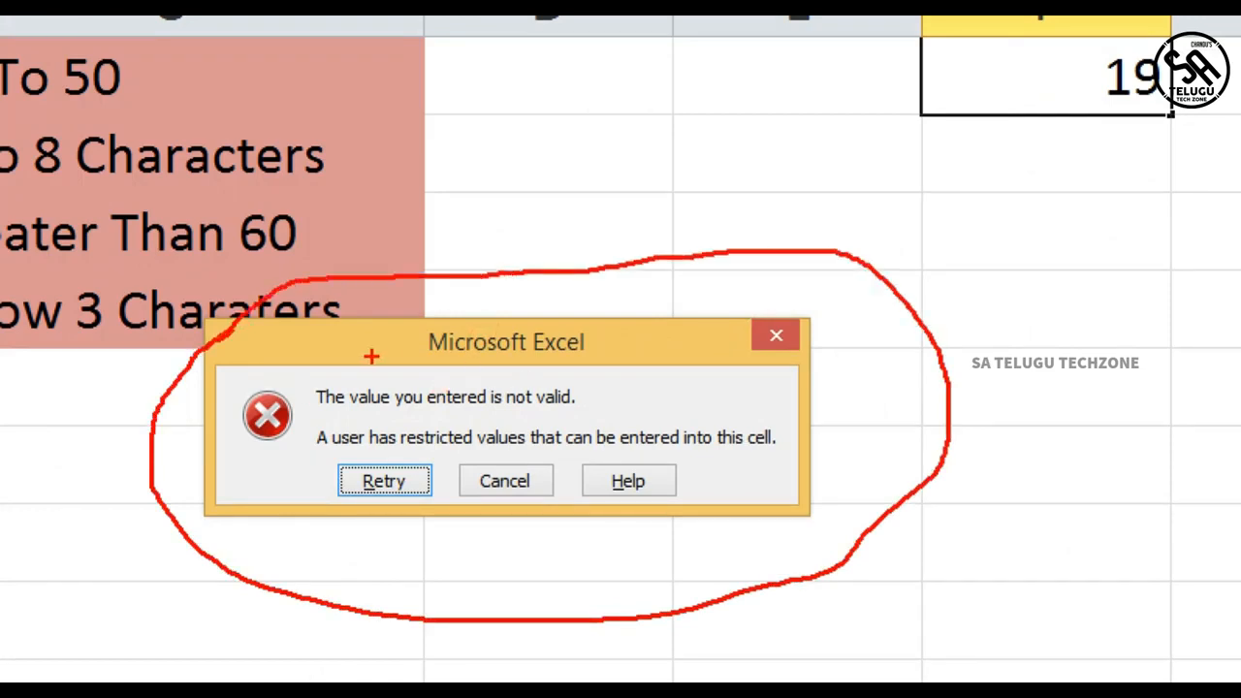
{"action": "left_click_drag", "start_coordinate": [436, 362], "coordinate": [663, 359]}
{"action": "left_click_drag", "start_coordinate": [325, 422], "coordinate": [548, 419]}
{"action": "left_click_drag", "start_coordinate": [314, 461], "coordinate": [801, 452]}
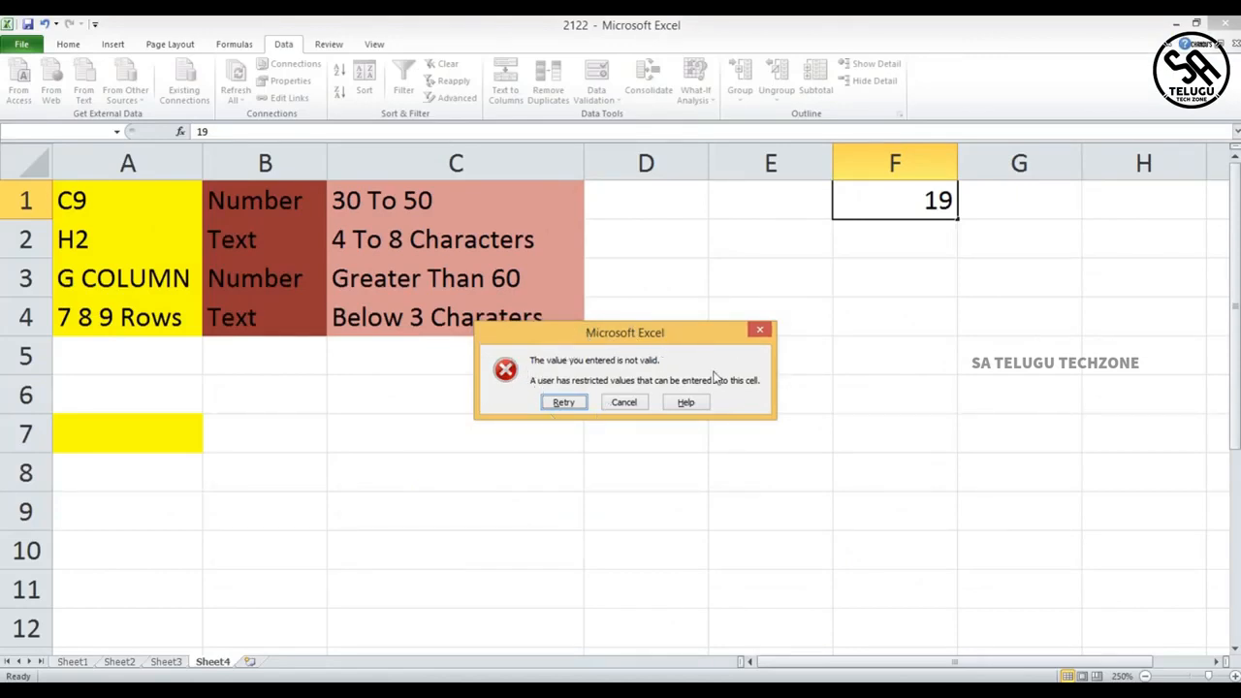
{"action": "left_click", "coordinate": [760, 331]}
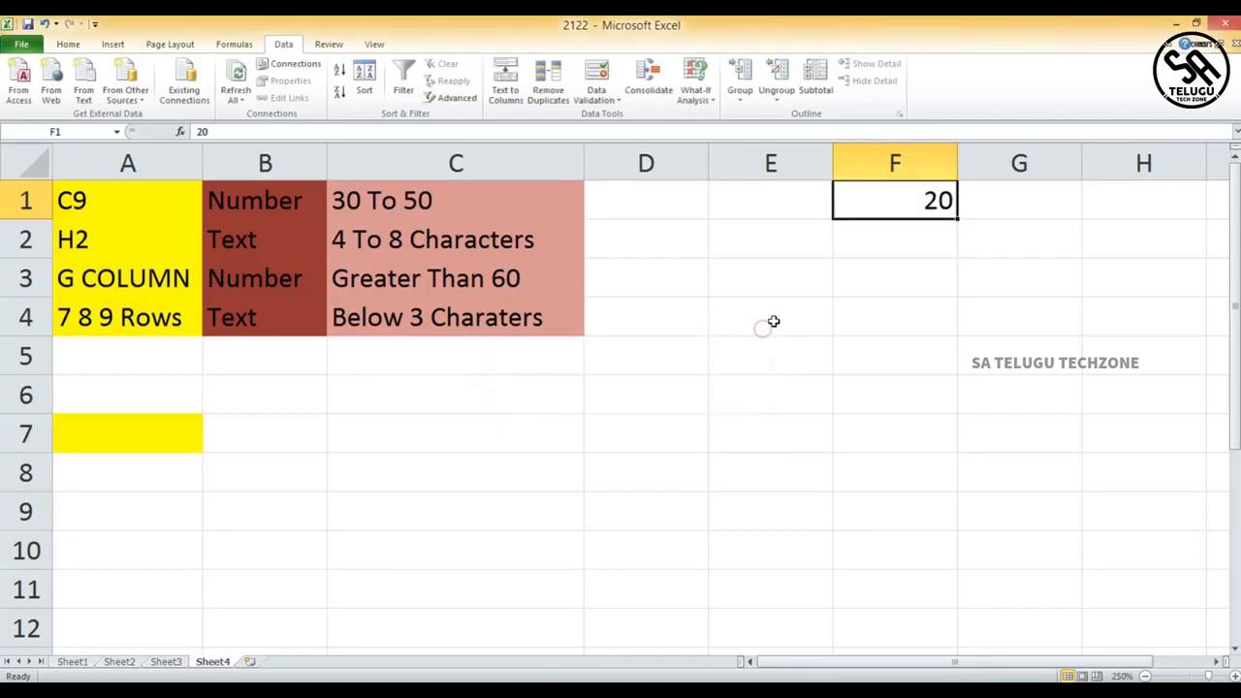
- Open F1's data validation settings and examine the Error Alert options
{"action": "left_click", "coordinate": [617, 77]}
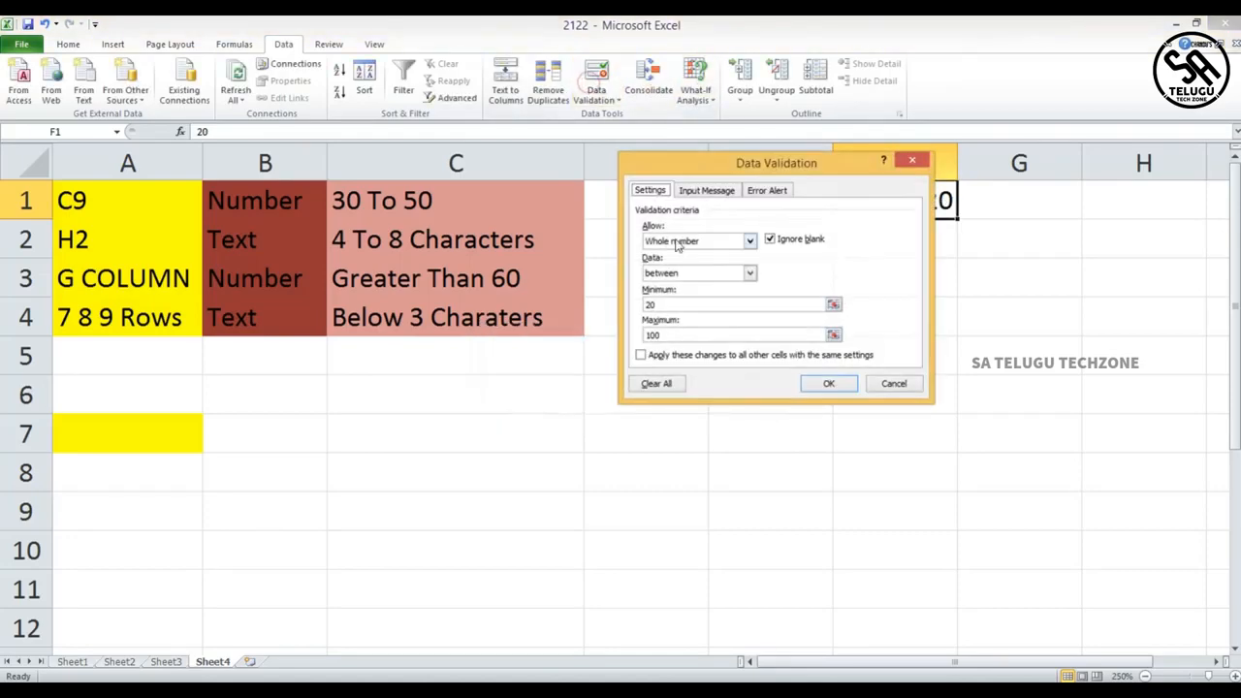
{"action": "key", "text": "ctrl+1"}
{"action": "left_click", "coordinate": [717, 201]}
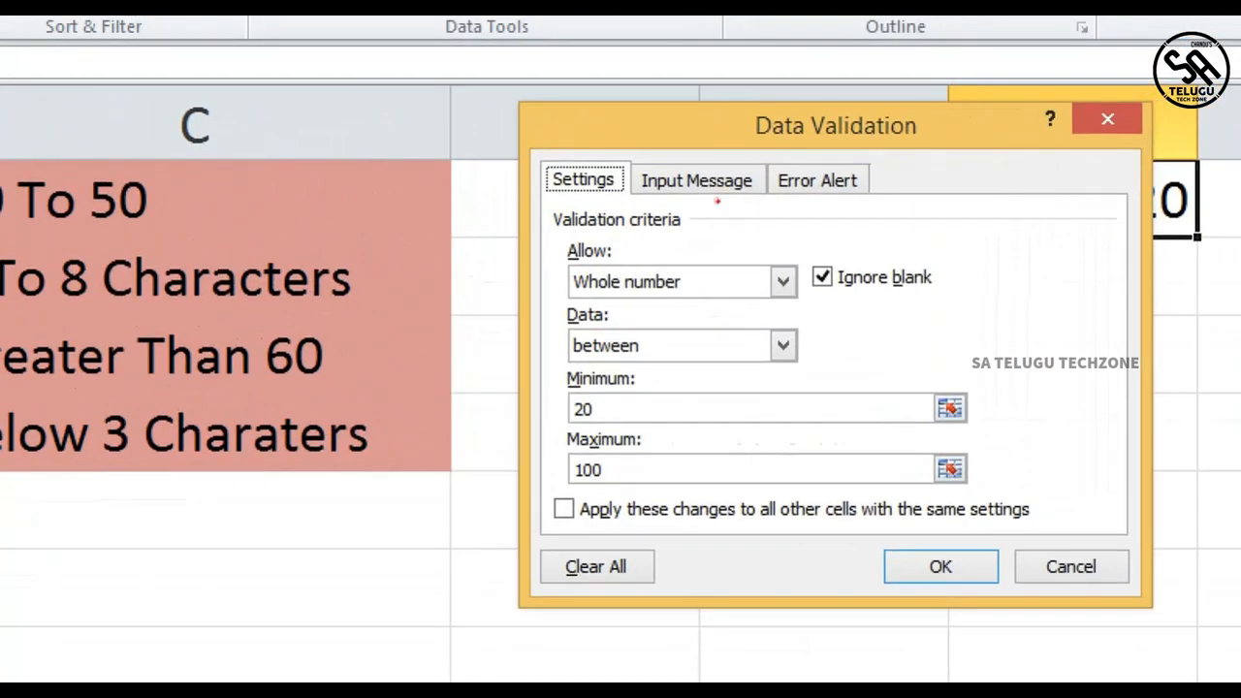
{"action": "mouse_move", "coordinate": [796, 151]}
{"action": "left_mouse_down"}
{"action": "mouse_move", "coordinate": [860, 237]}
{"action": "mouse_move", "coordinate": [820, 136]}
{"action": "mouse_move", "coordinate": [778, 161]}
{"action": "left_mouse_up"}
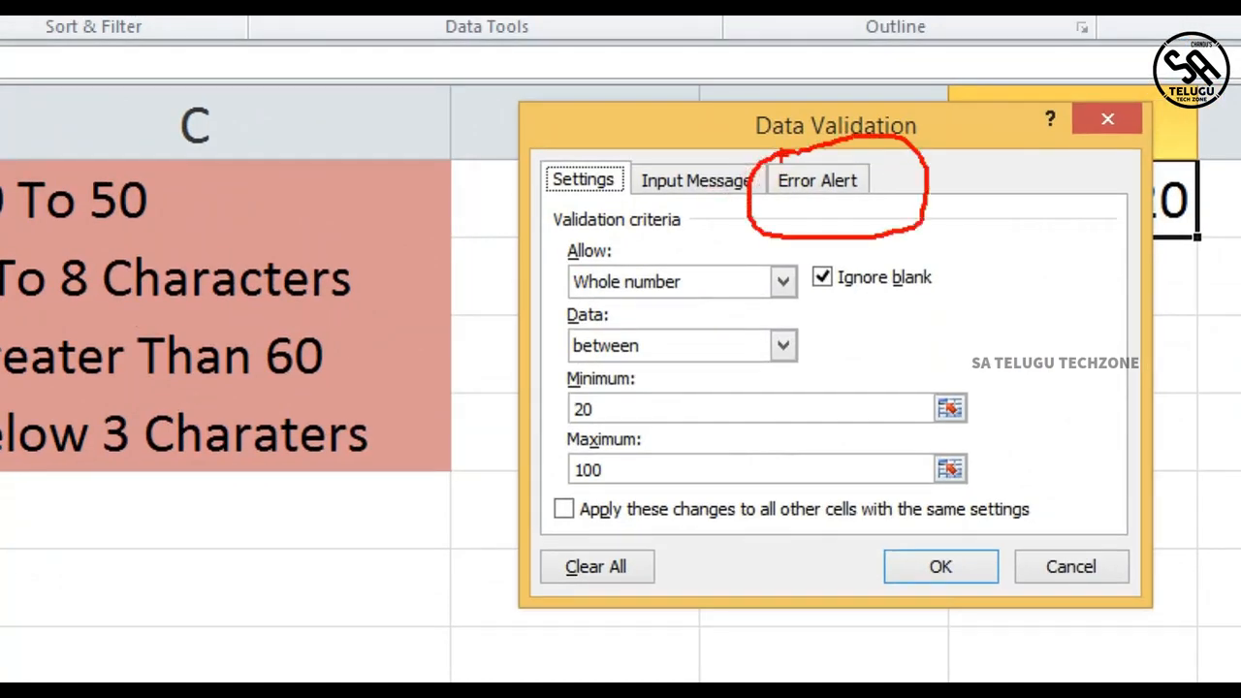
{"action": "key", "text": "Escape"}
{"action": "left_click", "coordinate": [754, 194]}
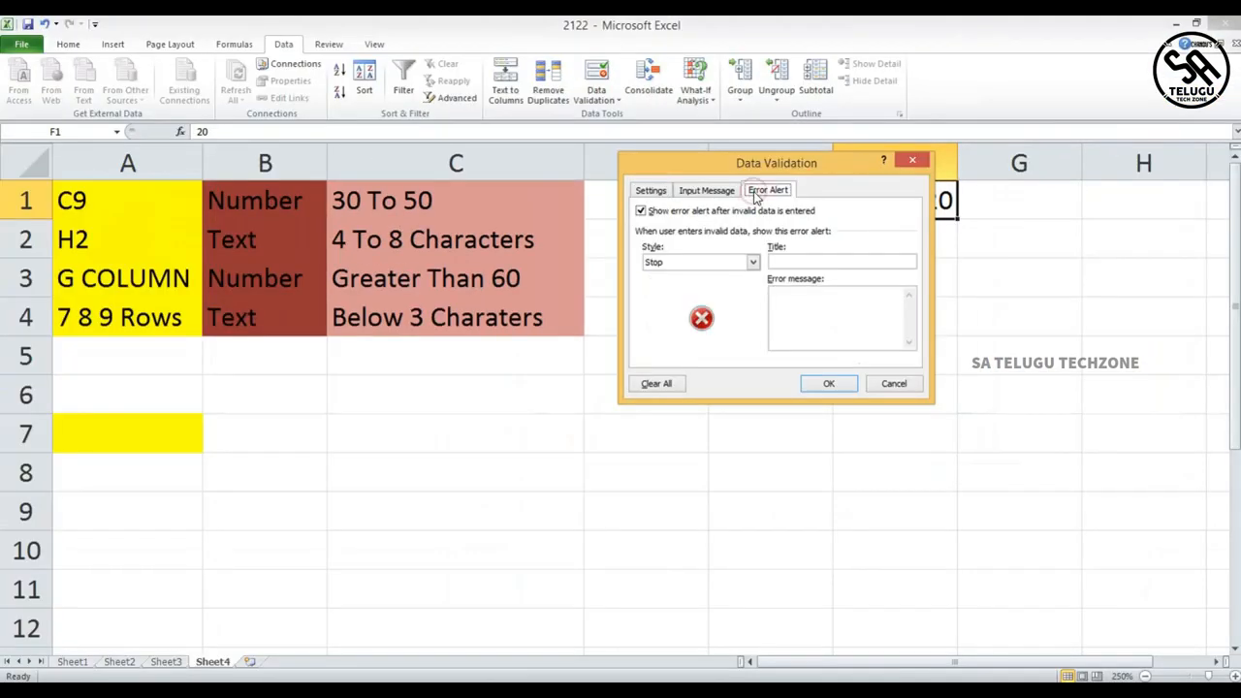
{"action": "key", "text": "ctrl+1"}
{"action": "left_click", "coordinate": [752, 193]}
{"action": "mouse_move", "coordinate": [570, 282]}
{"action": "left_mouse_down"}
{"action": "mouse_move", "coordinate": [507, 294]}
{"action": "mouse_move", "coordinate": [782, 297]}
{"action": "mouse_move", "coordinate": [569, 281]}
{"action": "left_mouse_up"}
{"action": "left_click_drag", "start_coordinate": [848, 283], "coordinate": [855, 268]}
{"action": "left_click_drag", "start_coordinate": [801, 303], "coordinate": [794, 281]}
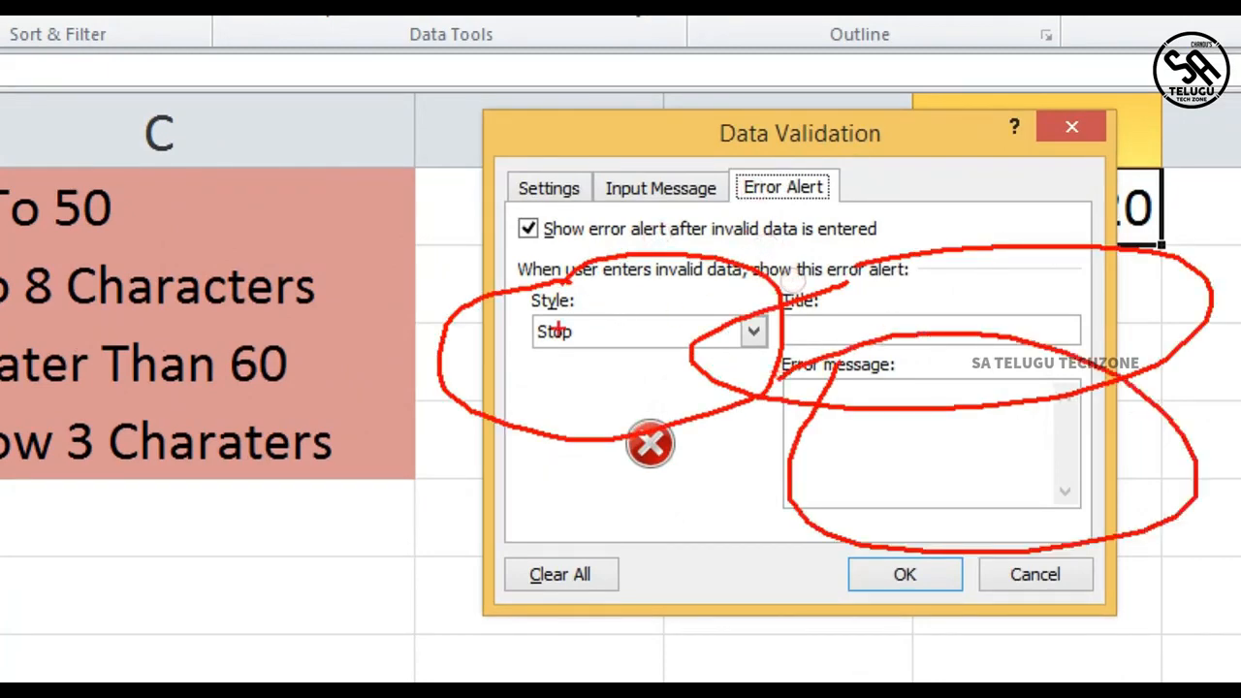
{"action": "key", "text": "Escape"}
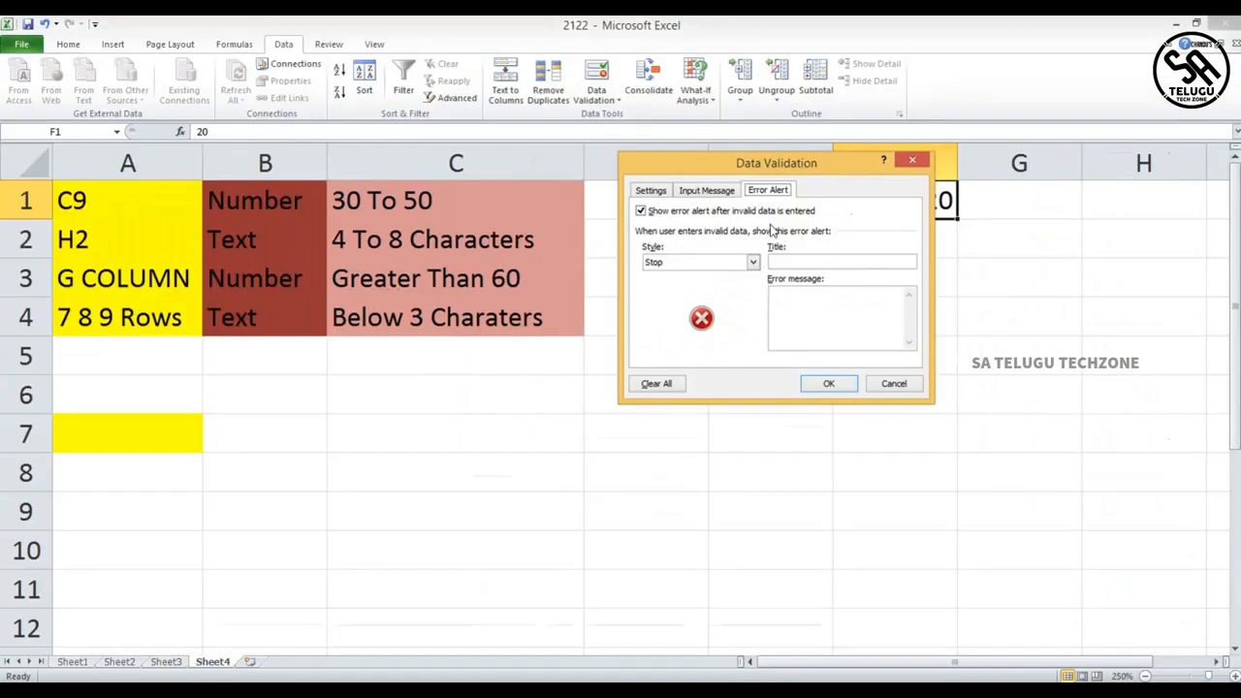
- Try the Warning and Information error alert styles for F1, then close the dialog without applying
{"action": "left_click", "coordinate": [753, 262]}
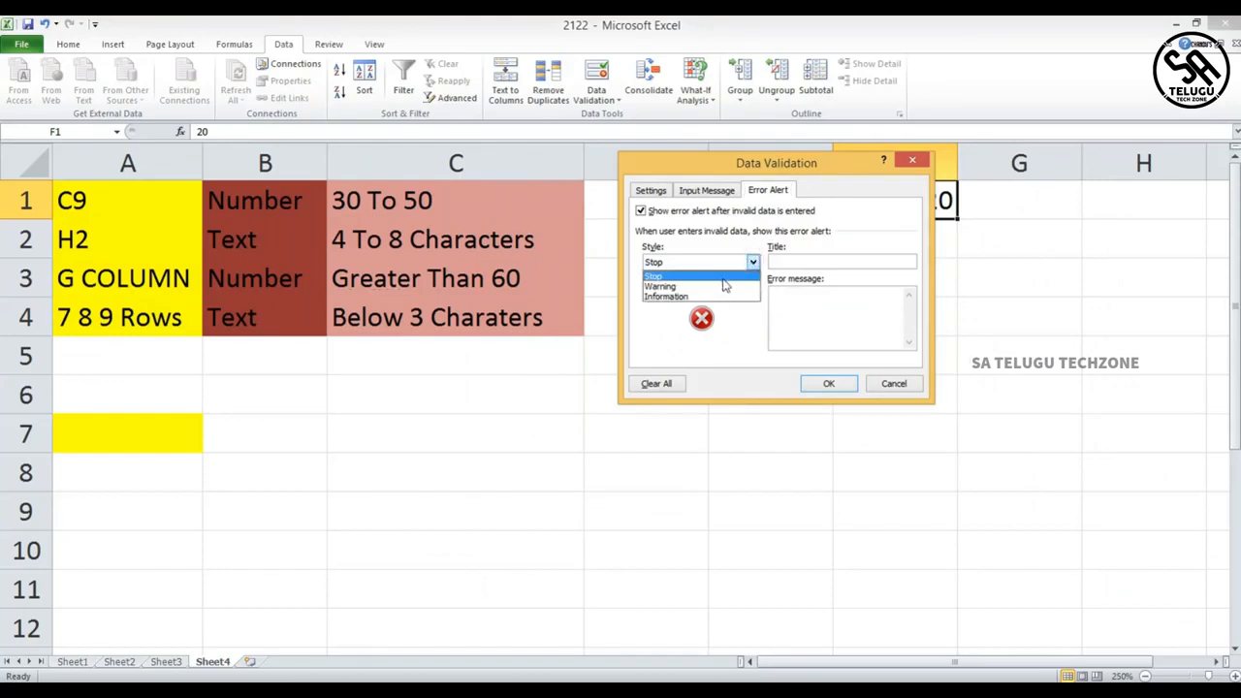
{"action": "left_click", "coordinate": [723, 286]}
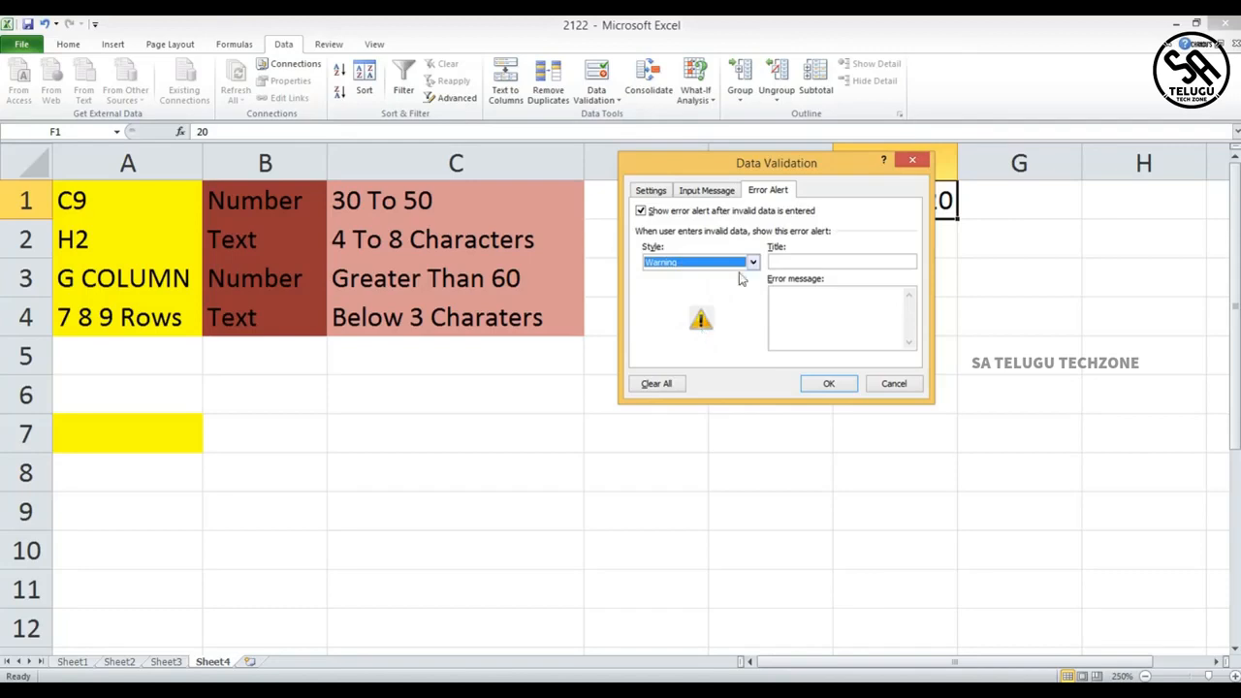
{"action": "left_click", "coordinate": [753, 262]}
{"action": "left_click", "coordinate": [721, 296]}
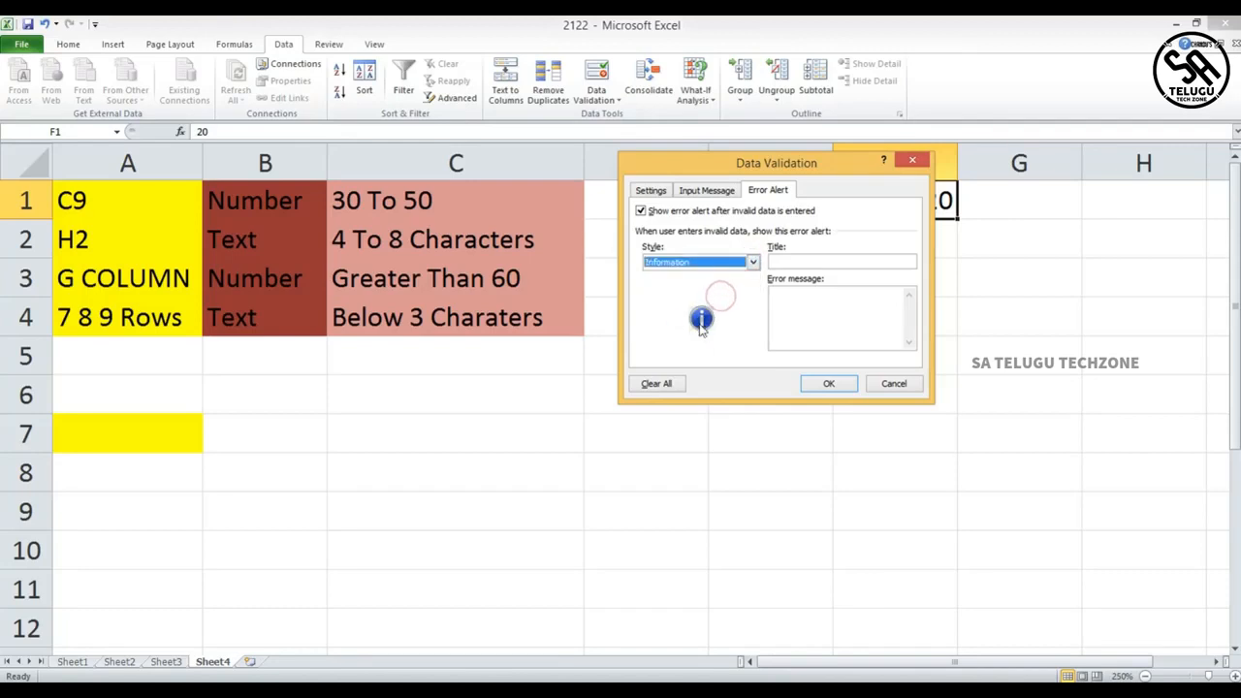
{"action": "left_click", "coordinate": [913, 161]}
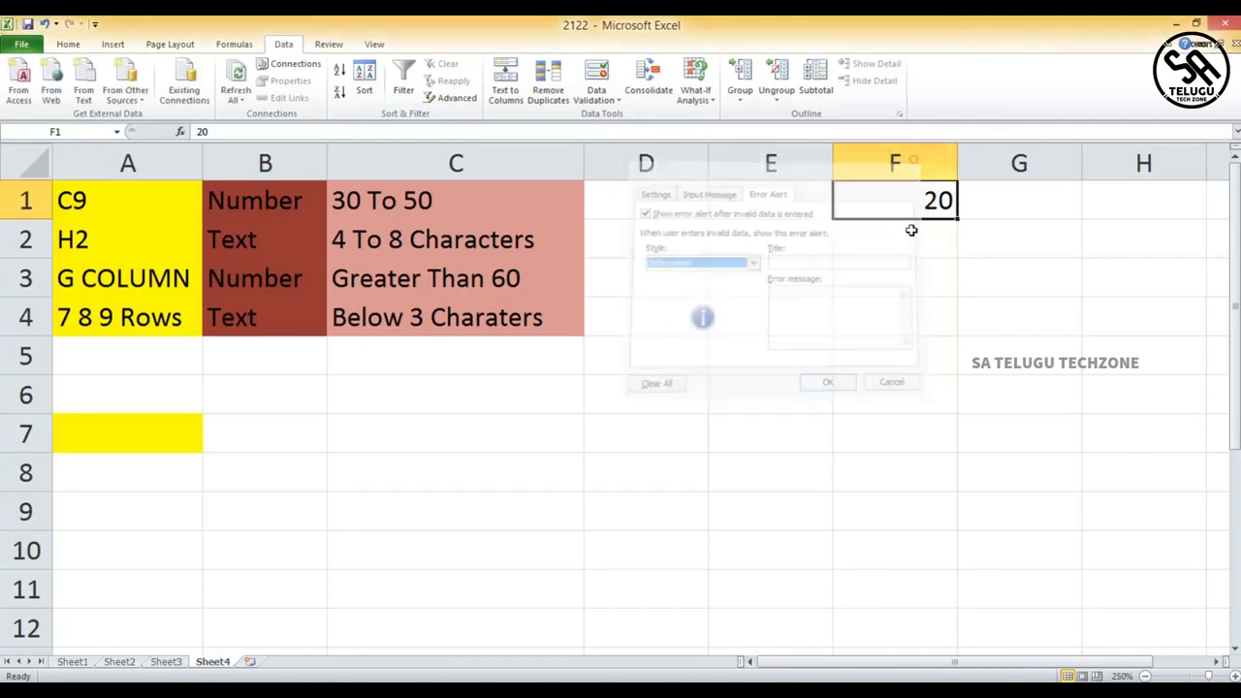
- Restrict D1 to whole numbers greater than 5
{"action": "left_click", "coordinate": [680, 199]}
{"action": "left_click", "coordinate": [611, 67]}
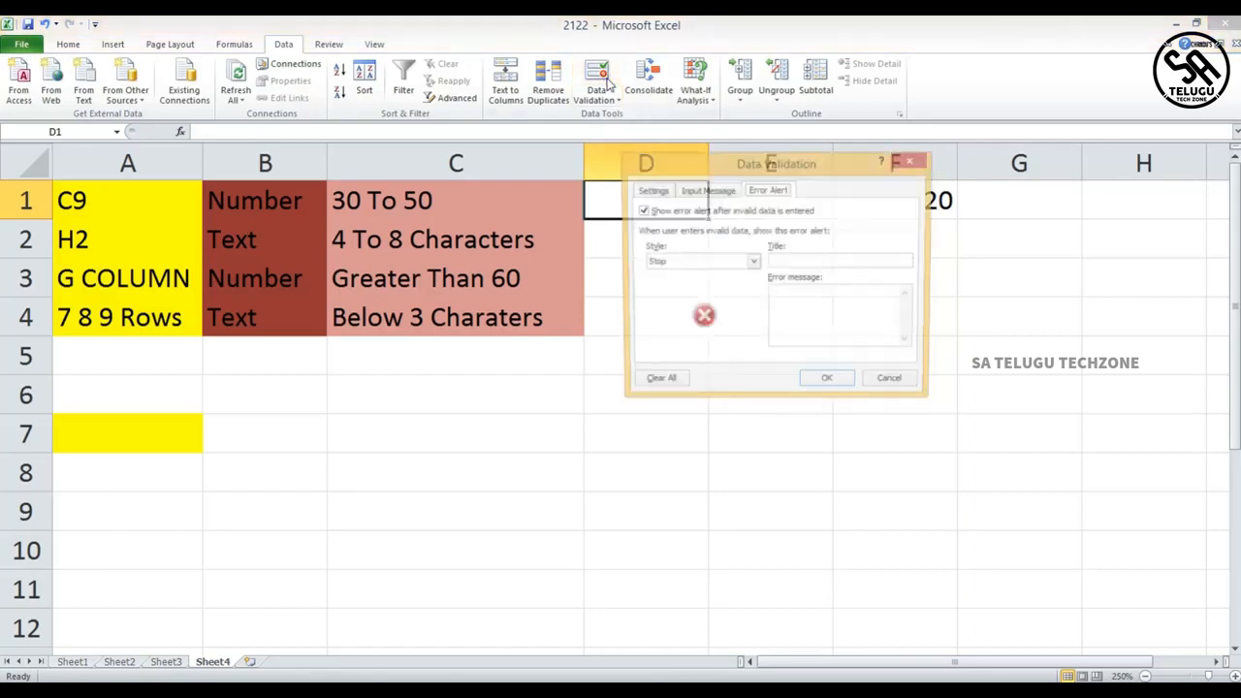
{"action": "left_click", "coordinate": [689, 192]}
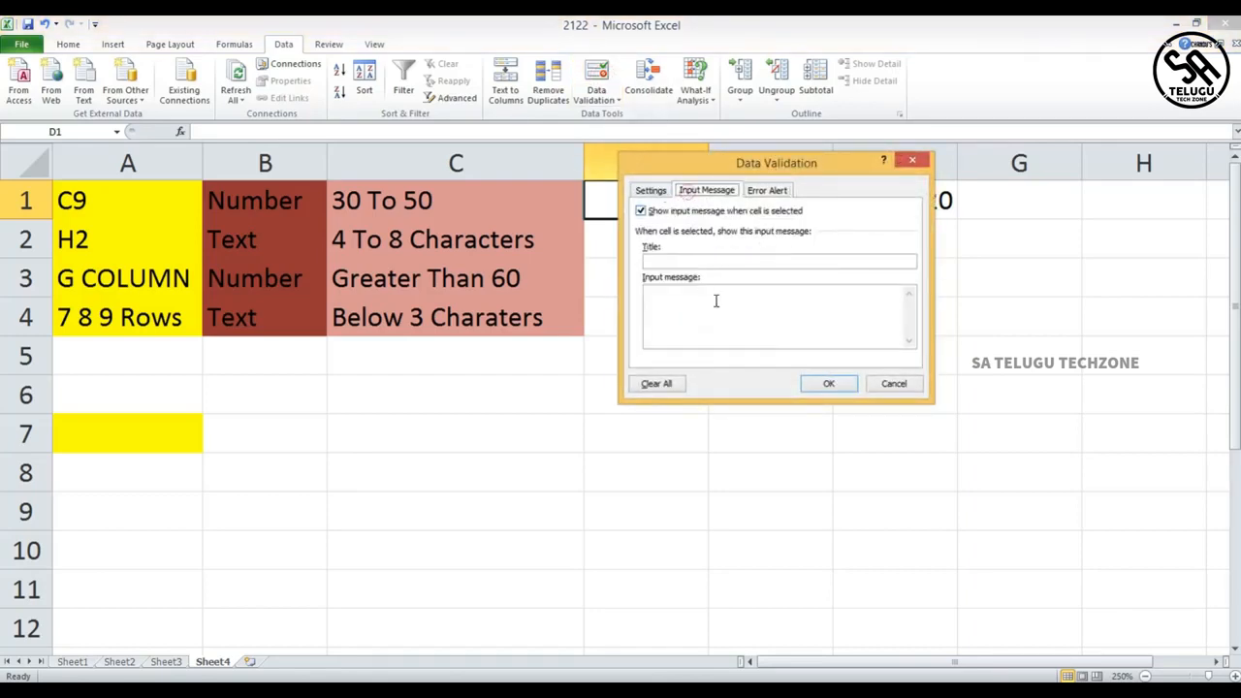
{"action": "left_click", "coordinate": [650, 190]}
{"action": "left_click", "coordinate": [737, 245]}
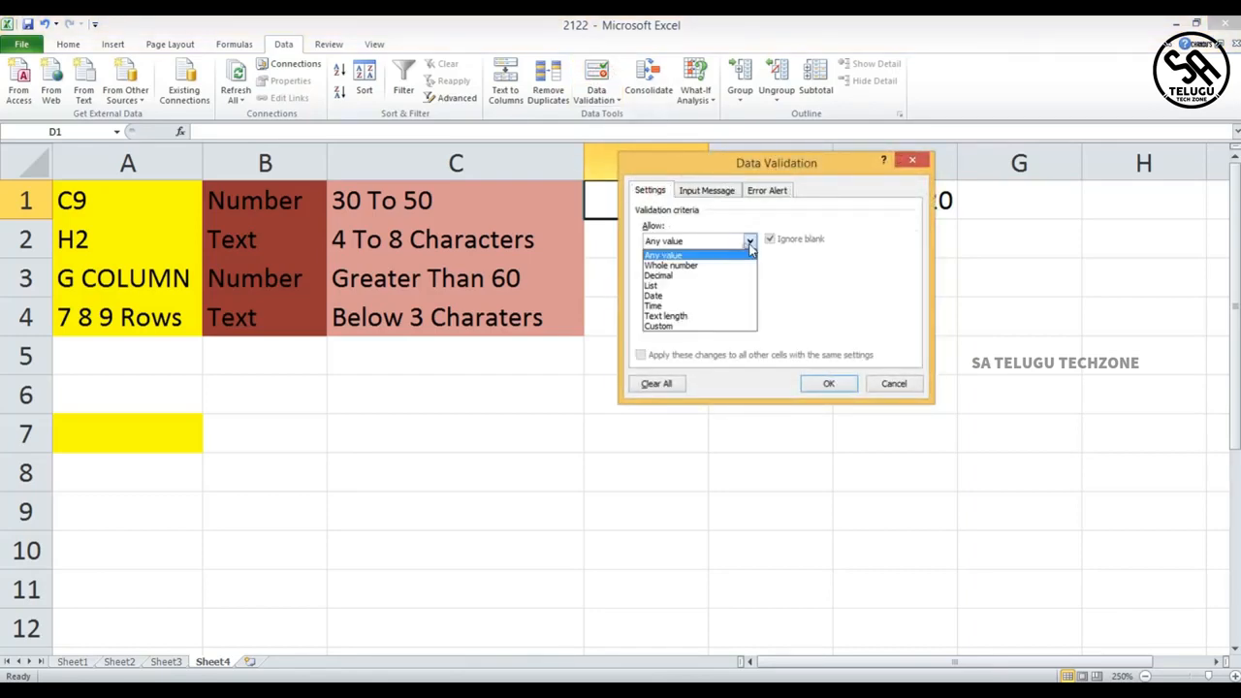
{"action": "left_click", "coordinate": [707, 264]}
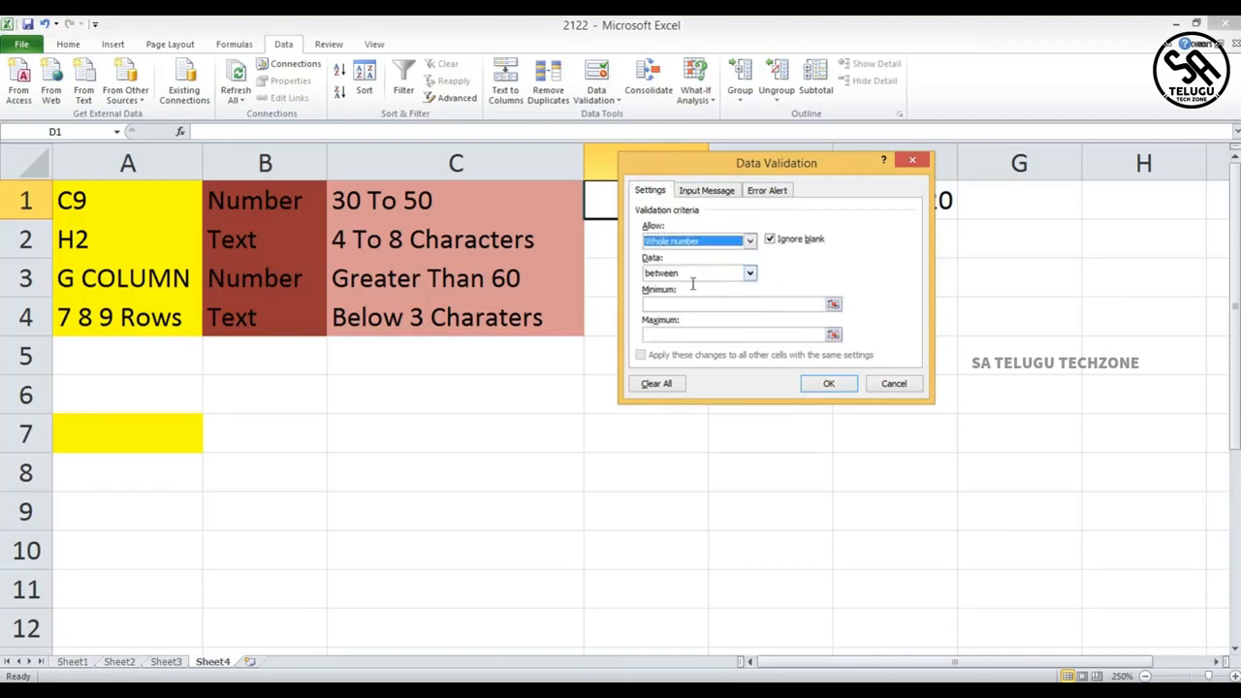
{"action": "left_click", "coordinate": [753, 276]}
{"action": "left_click", "coordinate": [700, 330]}
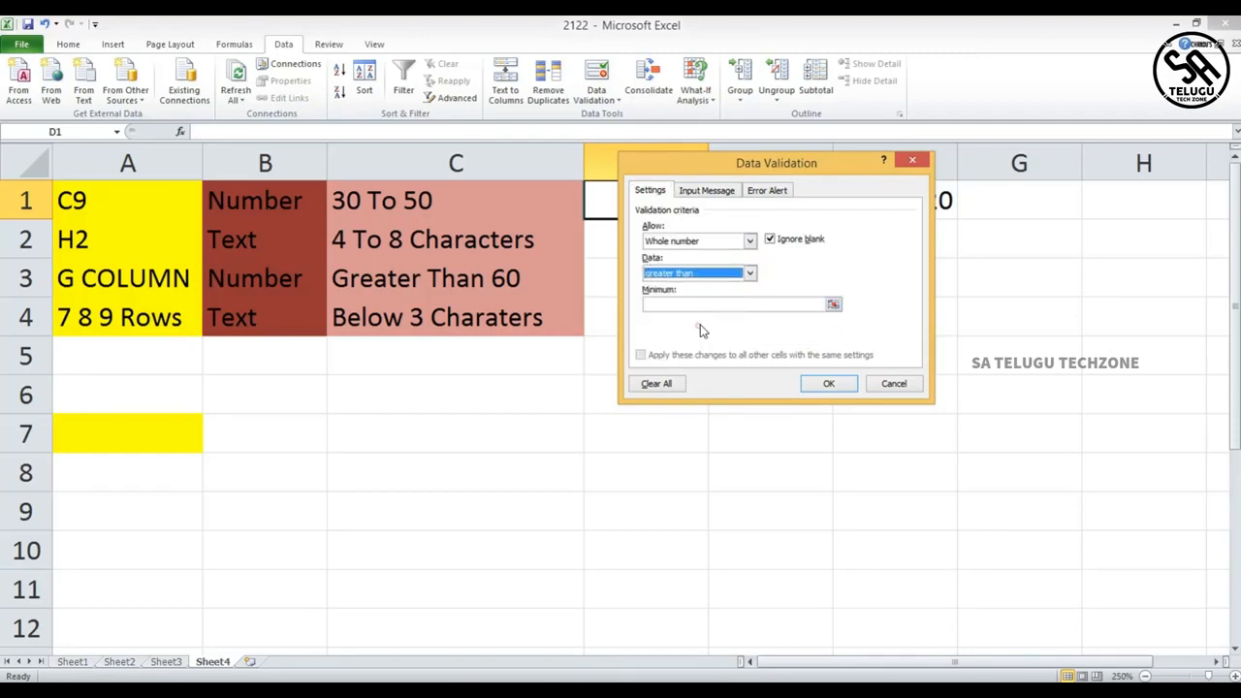
{"action": "left_click", "coordinate": [698, 305]}
{"action": "type", "text": "5"}
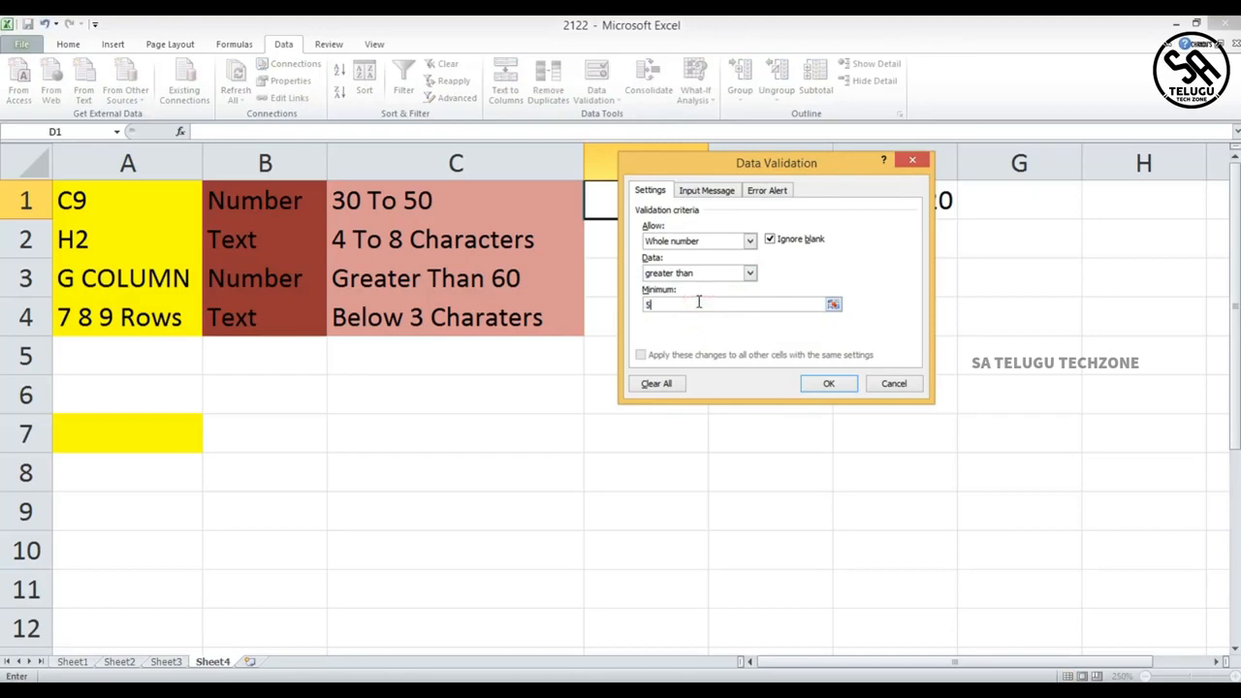
{"action": "left_click", "coordinate": [825, 383]}
- Restrict E1 to whole numbers less than 10
{"action": "left_click", "coordinate": [763, 224]}
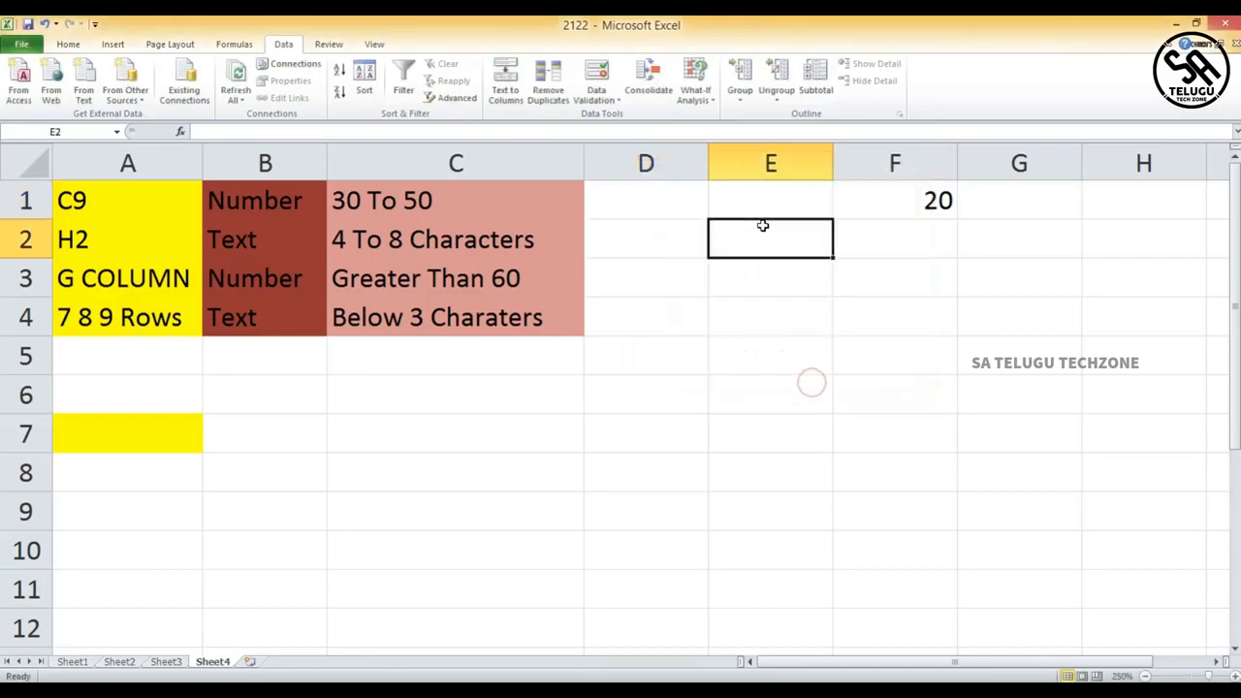
{"action": "left_click", "coordinate": [772, 198]}
{"action": "left_click", "coordinate": [596, 78]}
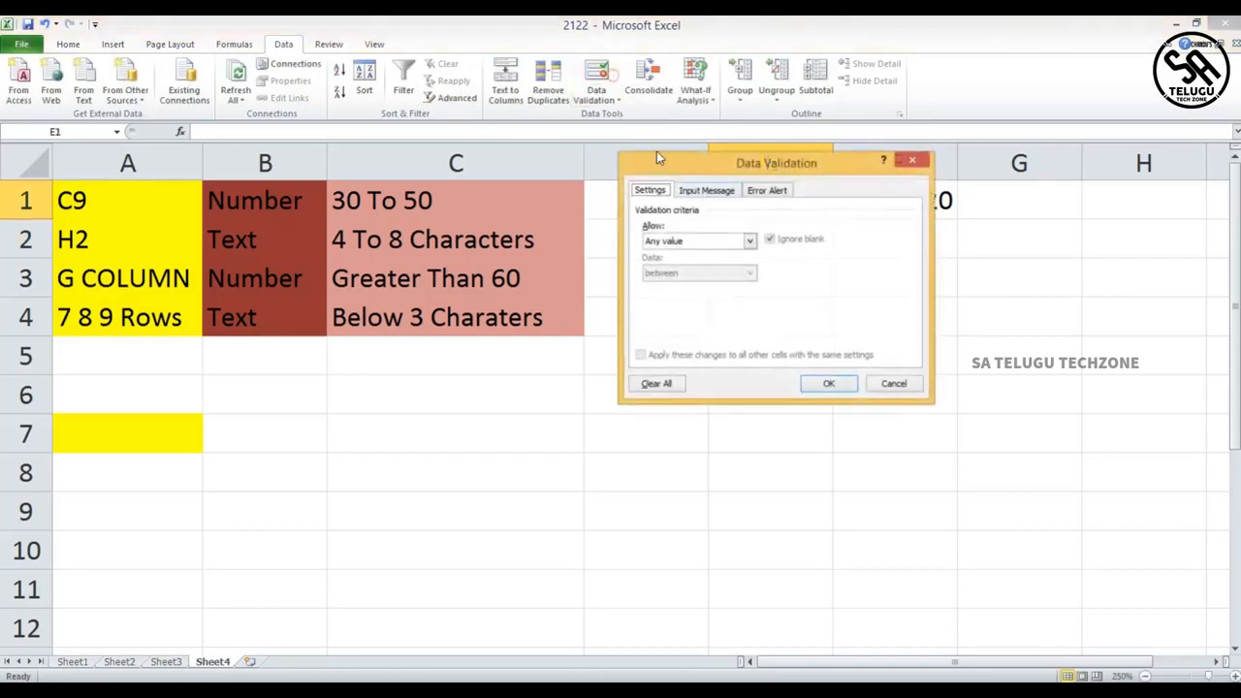
{"action": "left_click", "coordinate": [750, 241]}
{"action": "left_click", "coordinate": [719, 264]}
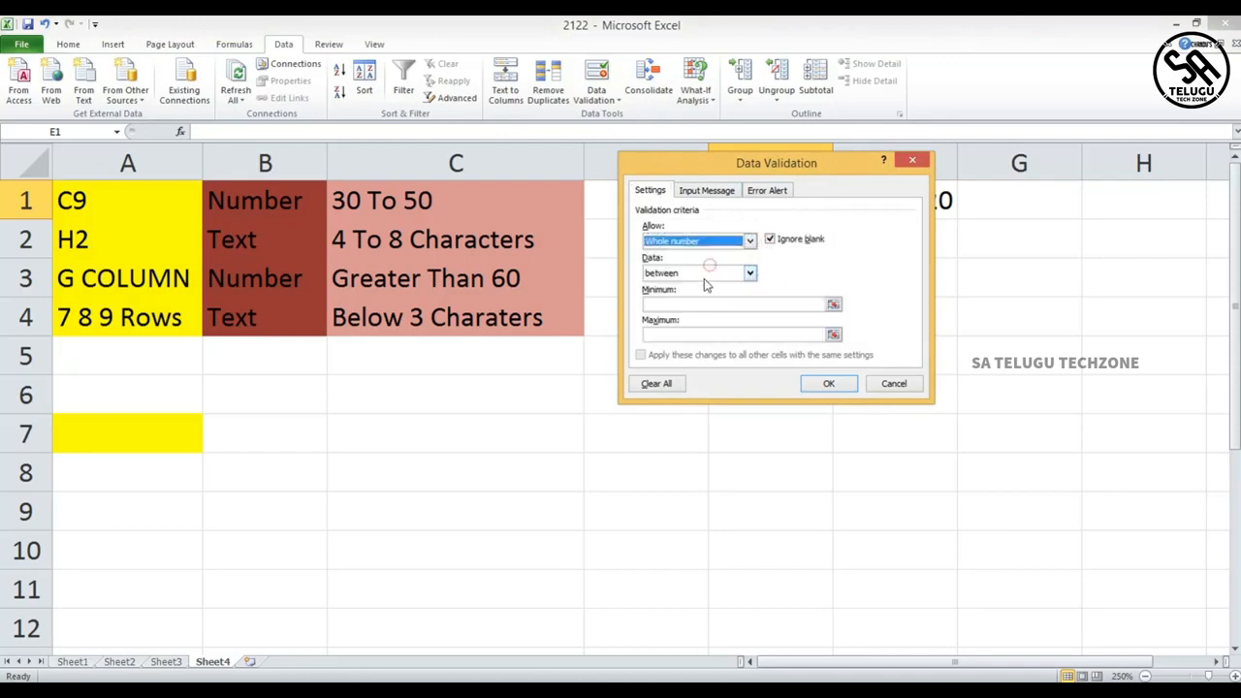
{"action": "left_click", "coordinate": [749, 274]}
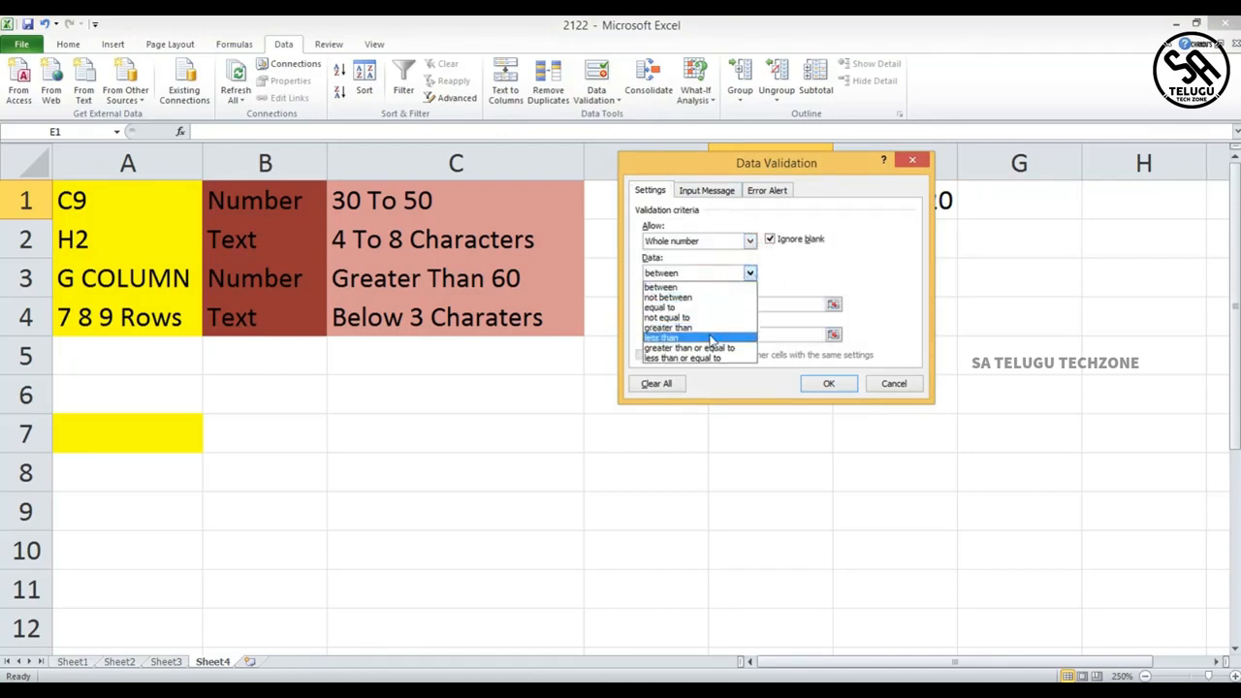
{"action": "left_click", "coordinate": [711, 338]}
{"action": "left_click", "coordinate": [718, 305]}
{"action": "type", "text": "10"}
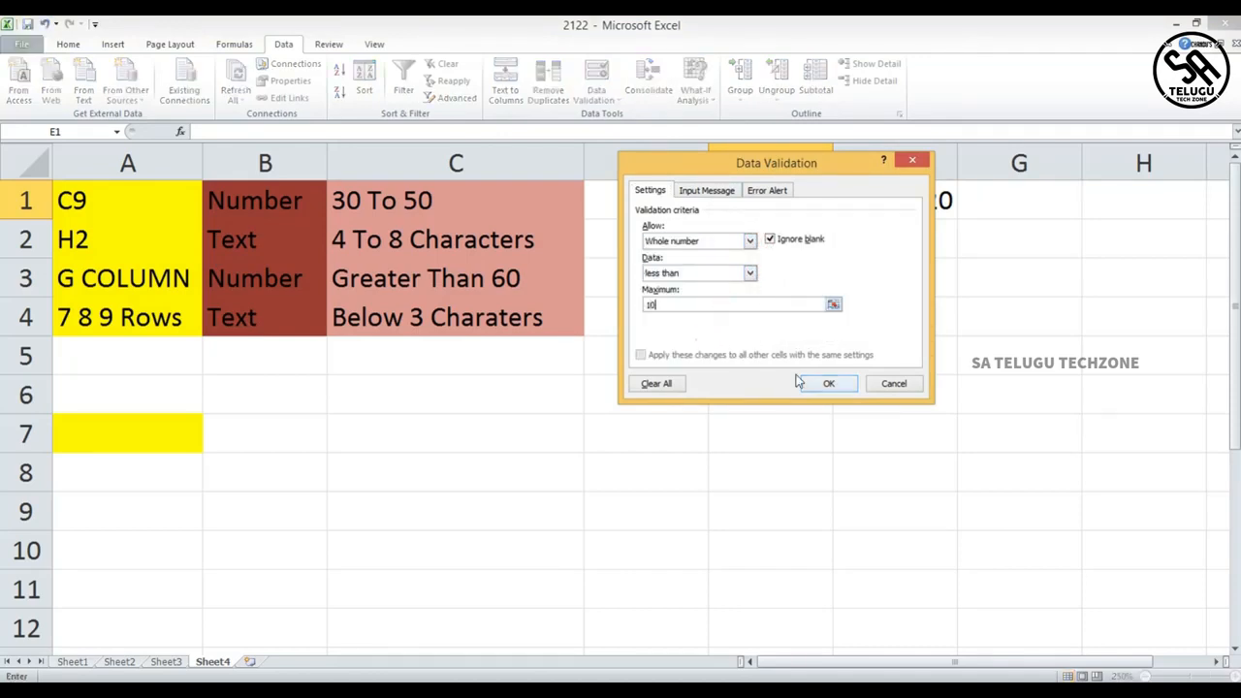
{"action": "left_click", "coordinate": [828, 384]}
- Set F1's error alert to the Stop style with a name as the title and the message "please check it once"
{"action": "left_click", "coordinate": [889, 204]}
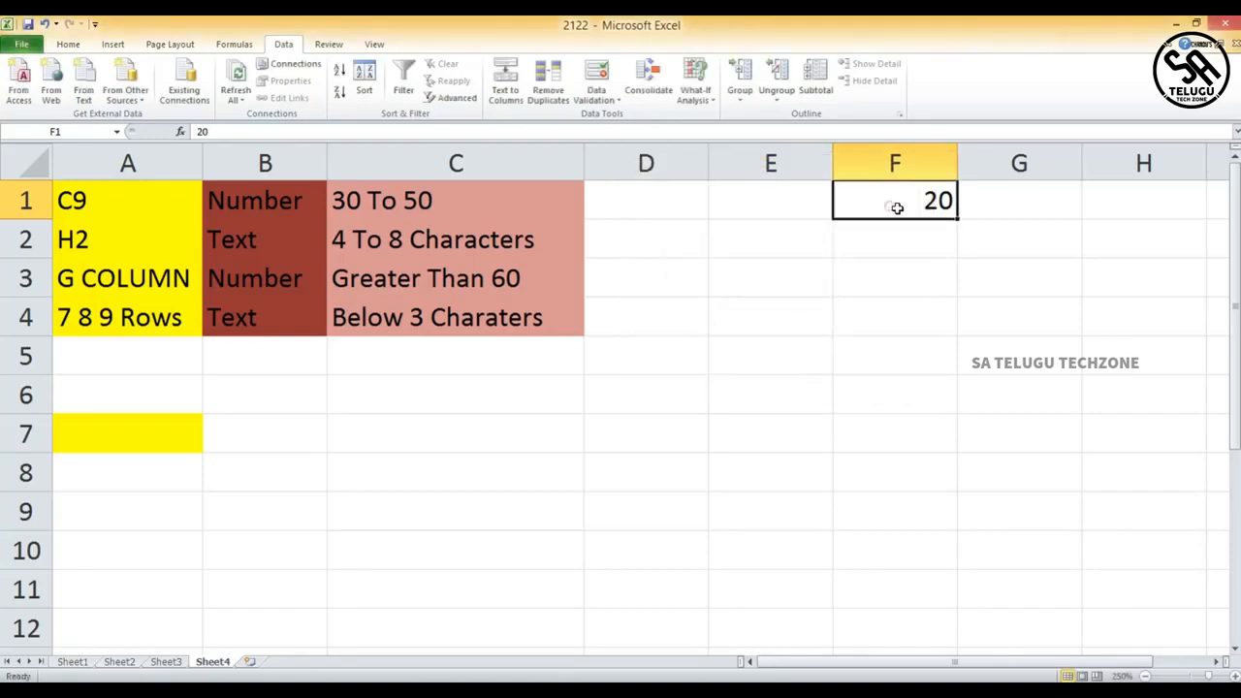
{"action": "left_click", "coordinate": [918, 201]}
{"action": "left_click", "coordinate": [597, 97]}
{"action": "left_click", "coordinate": [601, 101]}
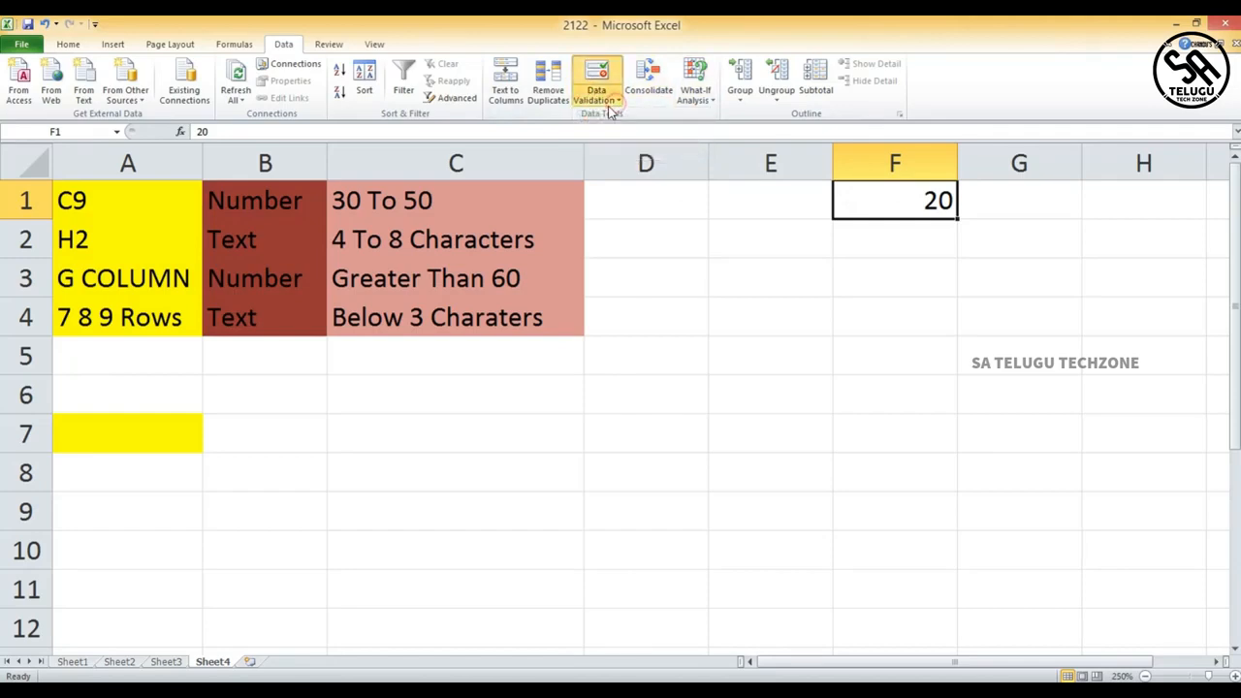
{"action": "left_click", "coordinate": [608, 104]}
{"action": "left_click", "coordinate": [621, 118]}
{"action": "left_click", "coordinate": [767, 190]}
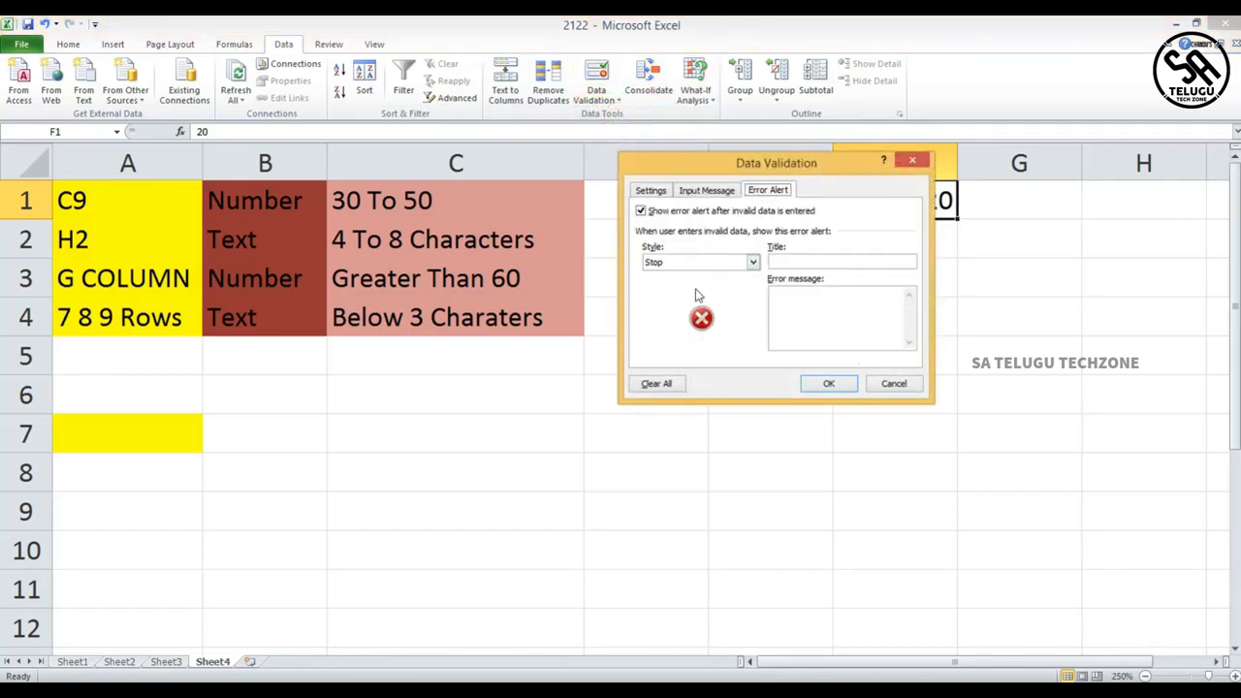
{"action": "left_click", "coordinate": [790, 262]}
{"action": "left_click", "coordinate": [847, 304]}
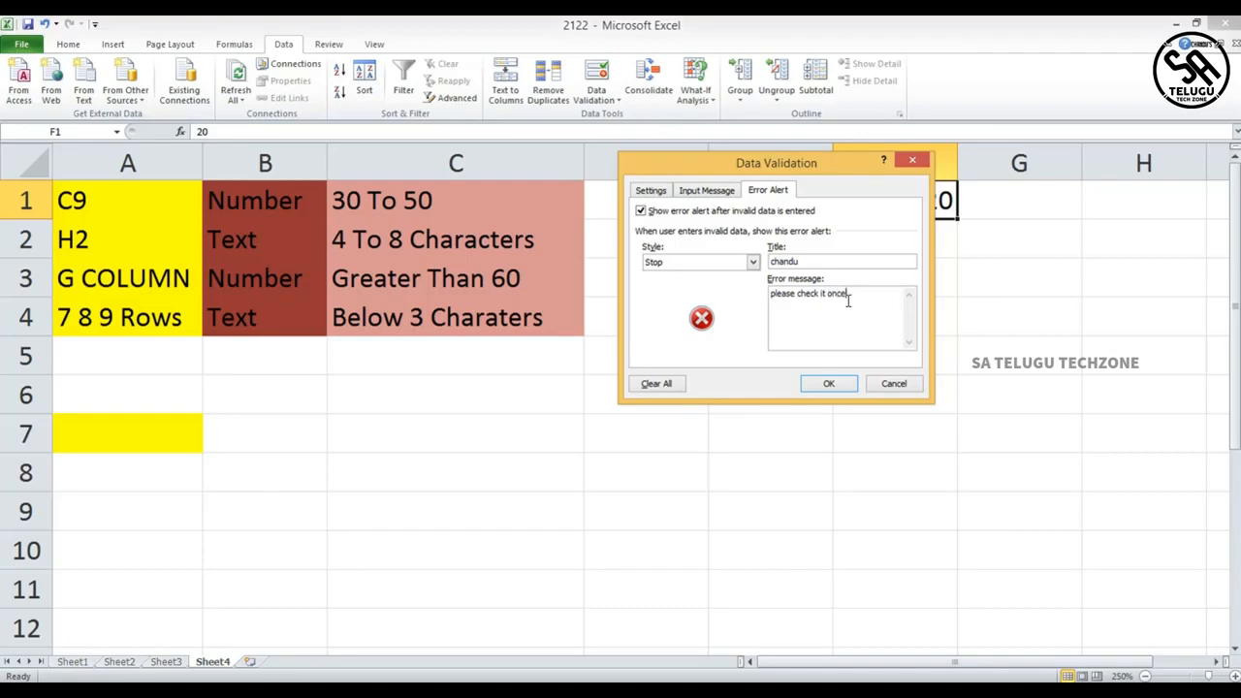
{"action": "left_click", "coordinate": [829, 383]}
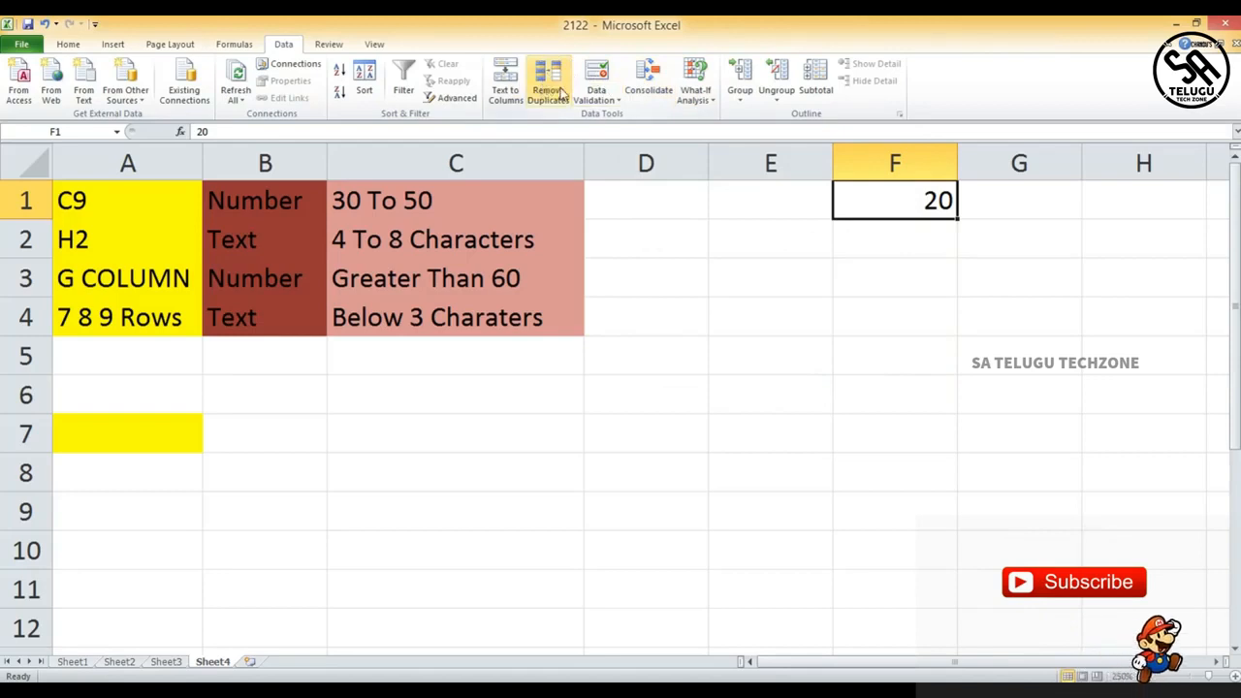
- Change F1's error alert to the Warning style with a different name as title and the message "please check twice"
{"action": "left_click", "coordinate": [611, 91]}
{"action": "left_click", "coordinate": [753, 262]}
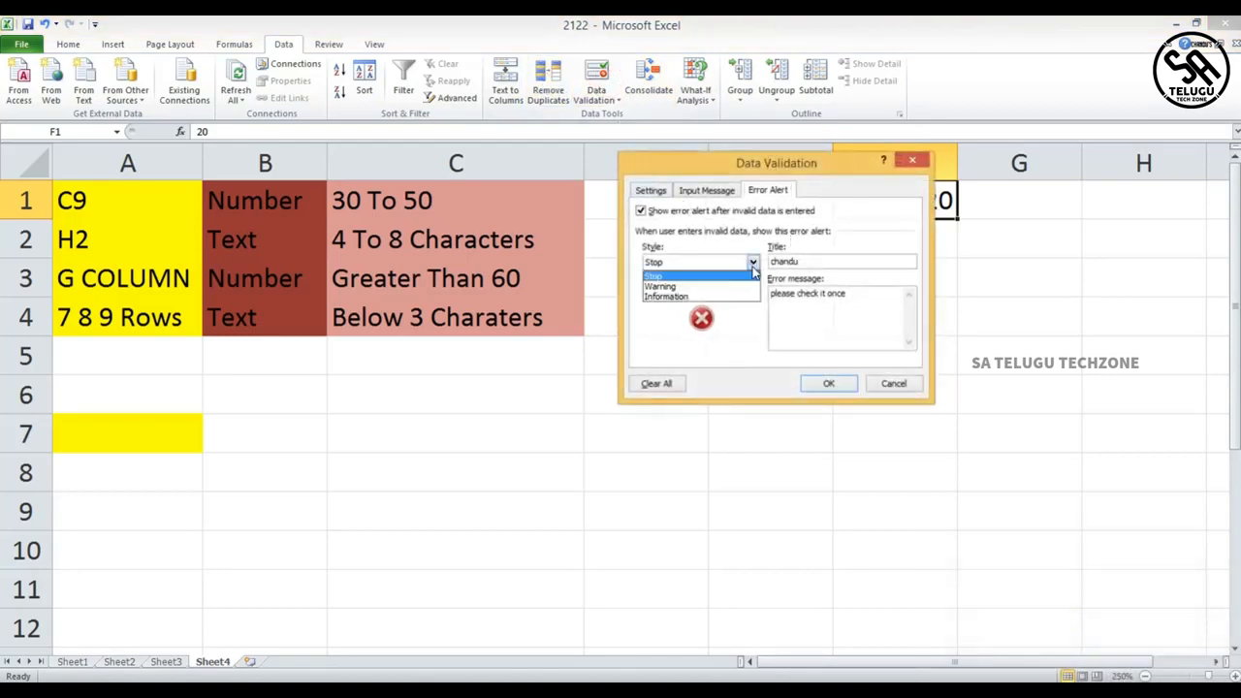
{"action": "left_click", "coordinate": [732, 287]}
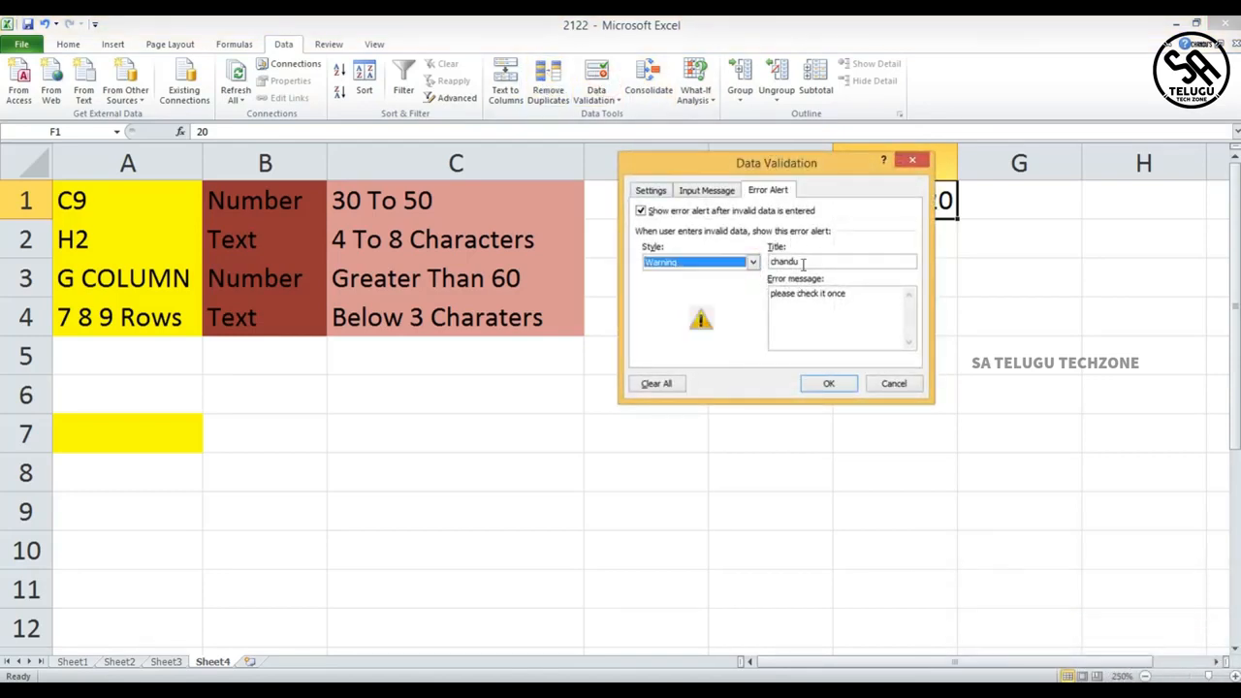
{"action": "left_click_drag", "start_coordinate": [805, 262], "coordinate": [758, 267]}
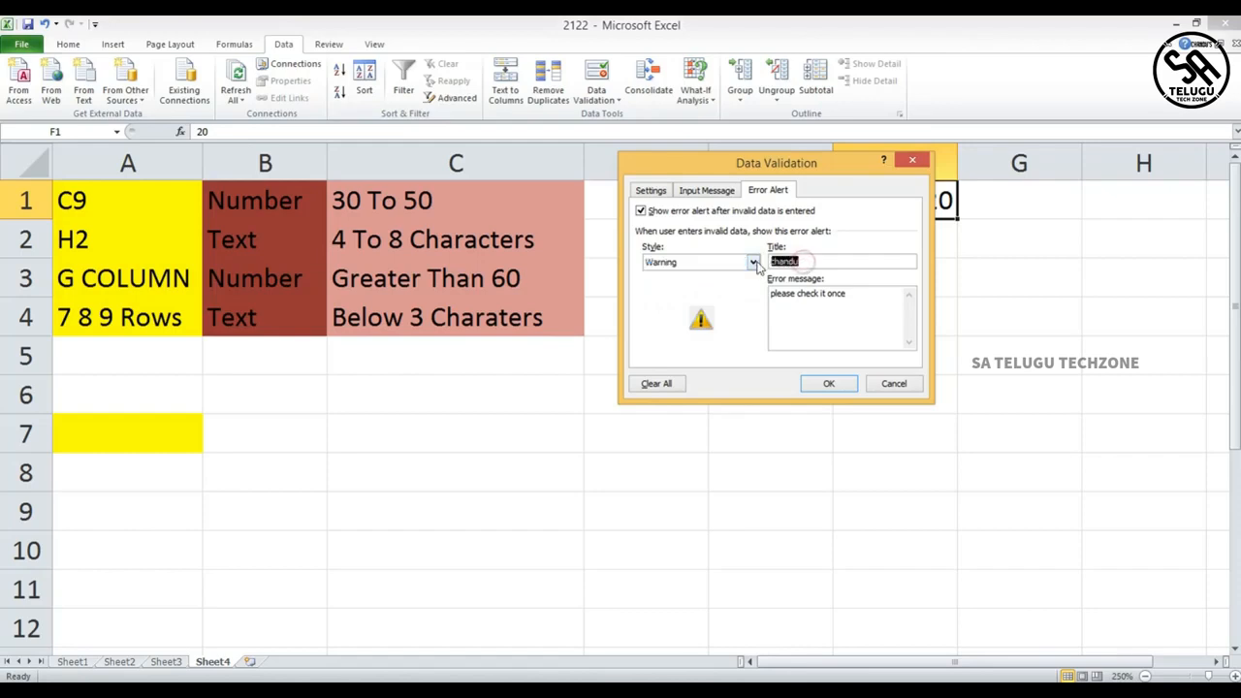
{"action": "key", "text": "BackSpace"}
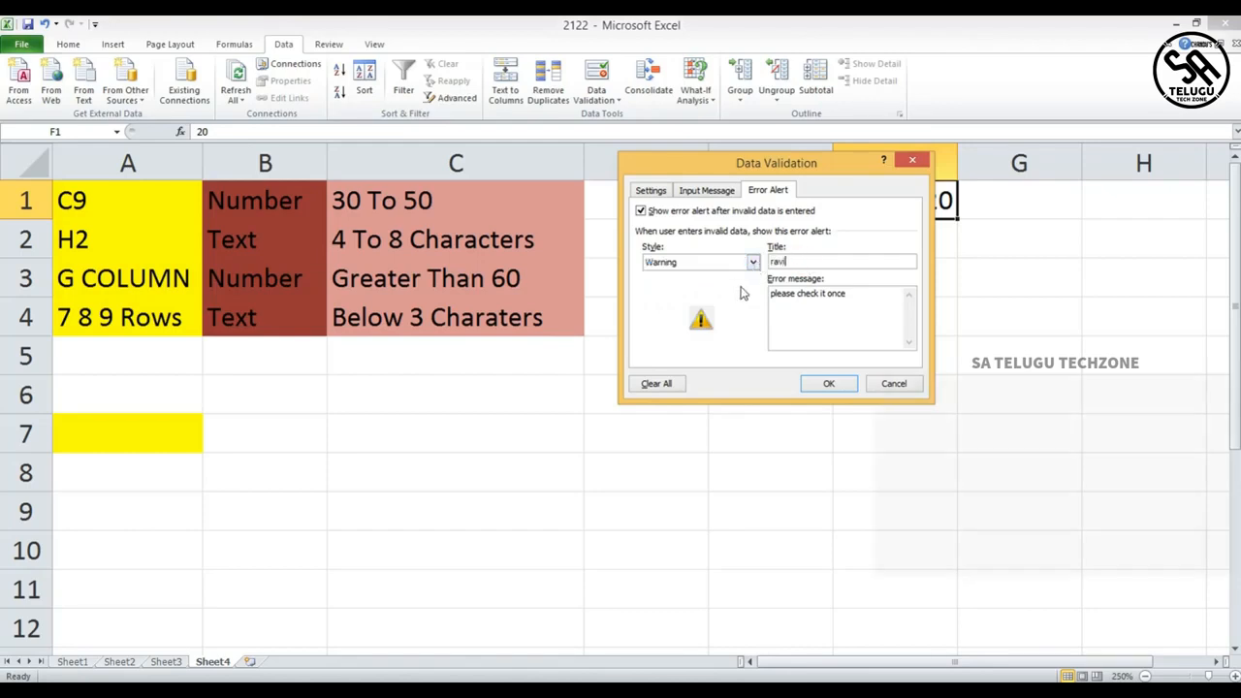
{"action": "left_click_drag", "start_coordinate": [862, 302], "coordinate": [772, 297]}
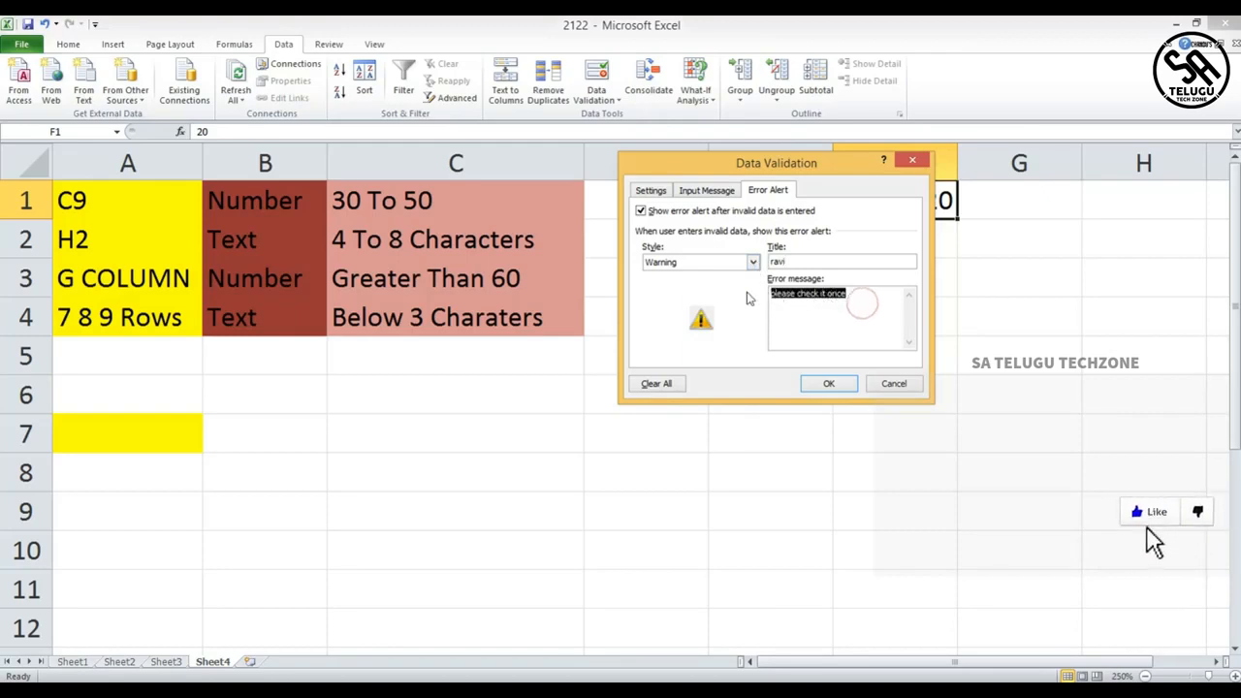
{"action": "key", "text": "BackSpace"}
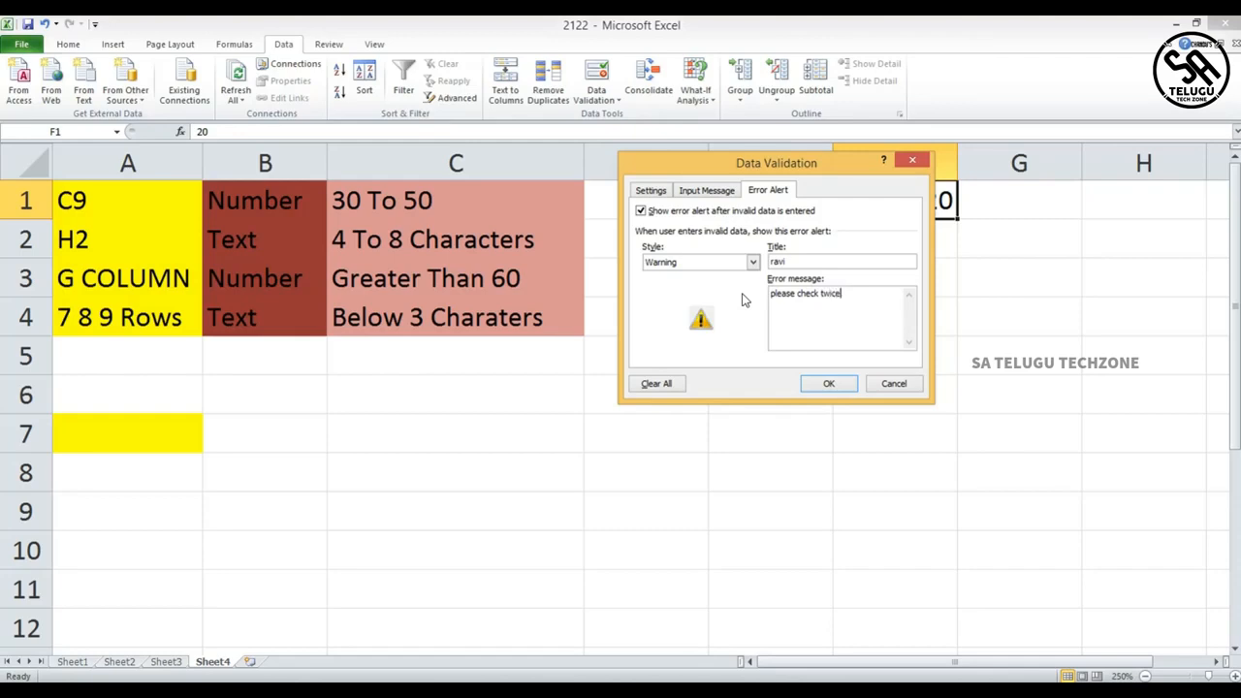
{"action": "left_click", "coordinate": [840, 387]}
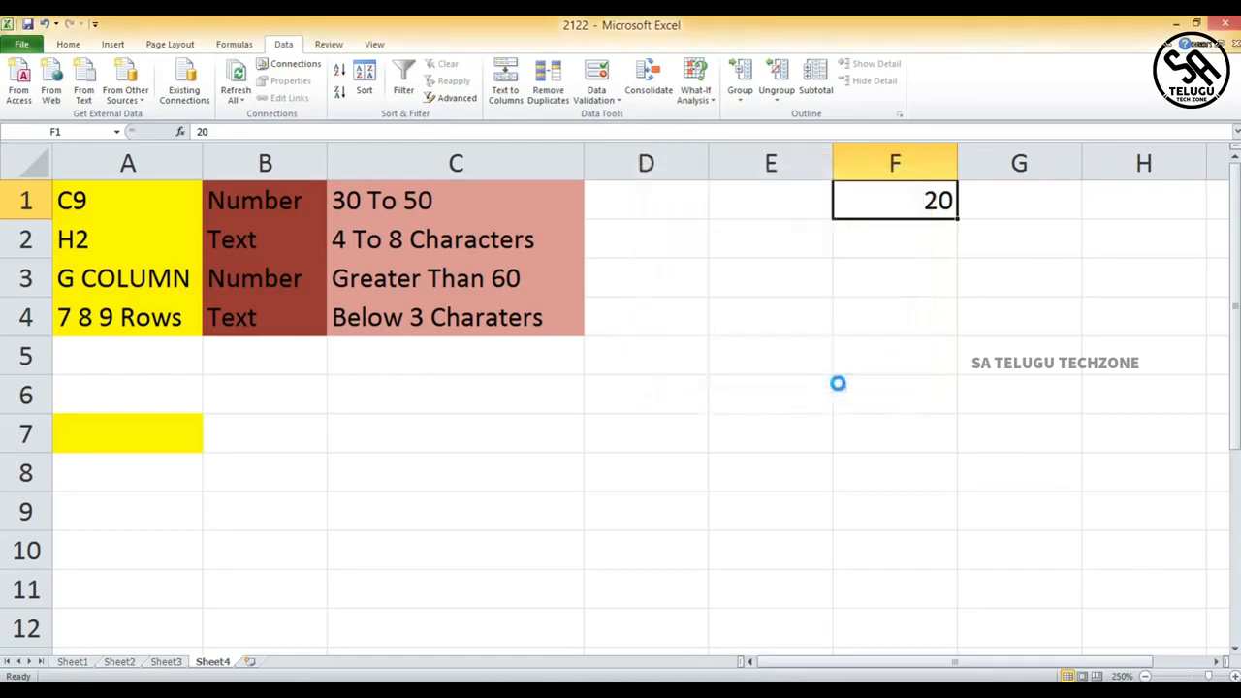
- Replace F1's value with 19 and accept the warning alert to keep it
{"action": "double_click", "coordinate": [847, 206]}
{"action": "key", "text": "Right"}
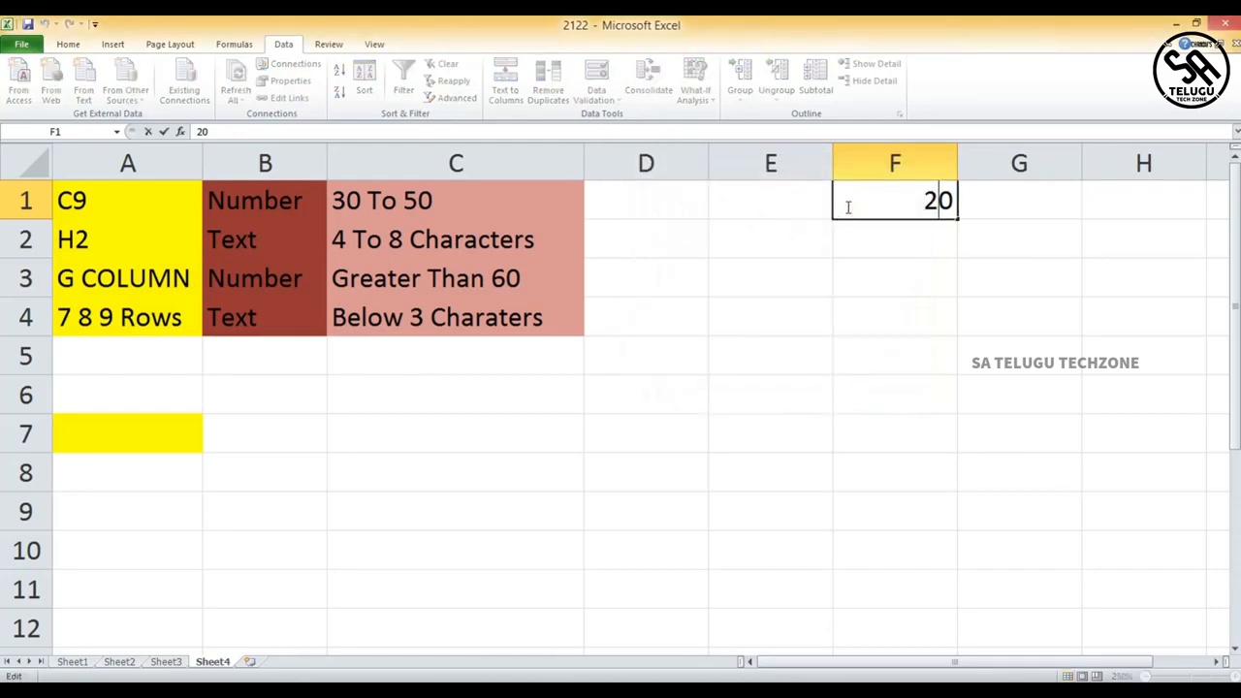
{"action": "key", "text": "BackSpace"}
{"action": "key", "text": "BackSpace"}
{"action": "type", "text": "19"}
{"action": "left_click", "coordinate": [853, 256]}
{"action": "key", "text": "ctrl+1"}
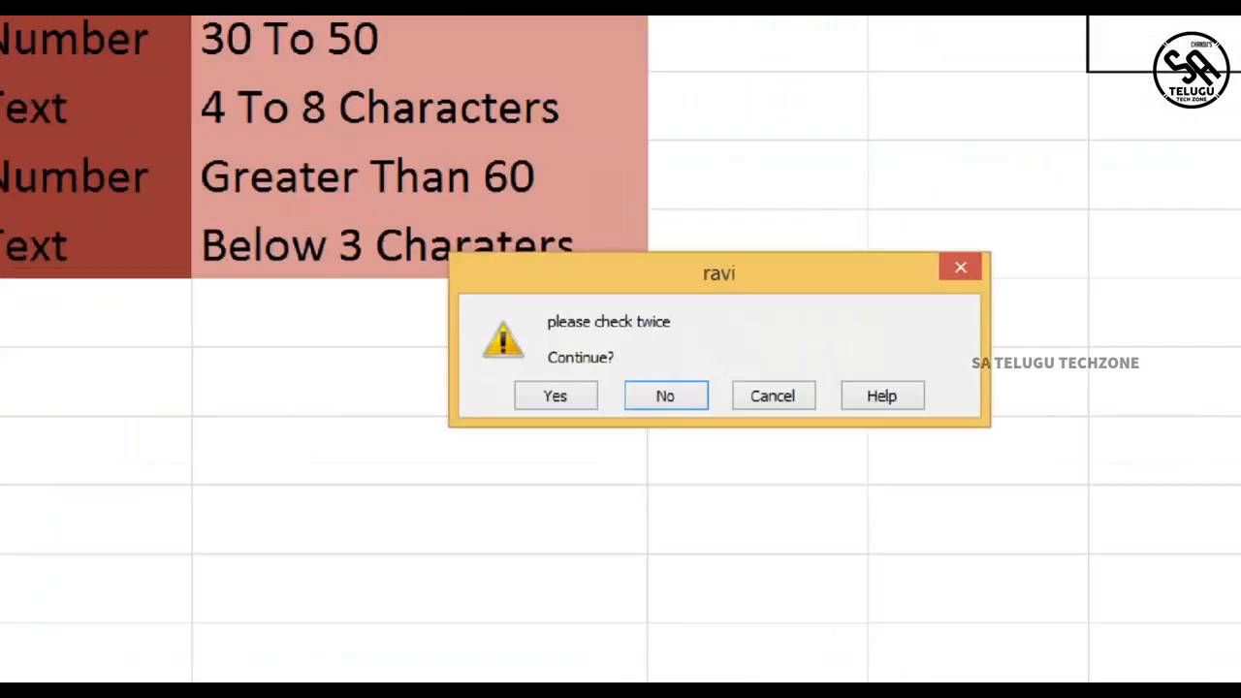
{"action": "left_click", "coordinate": [510, 394]}
{"action": "left_click_drag", "start_coordinate": [600, 312], "coordinate": [641, 360]}
{"action": "left_click_drag", "start_coordinate": [771, 325], "coordinate": [691, 221]}
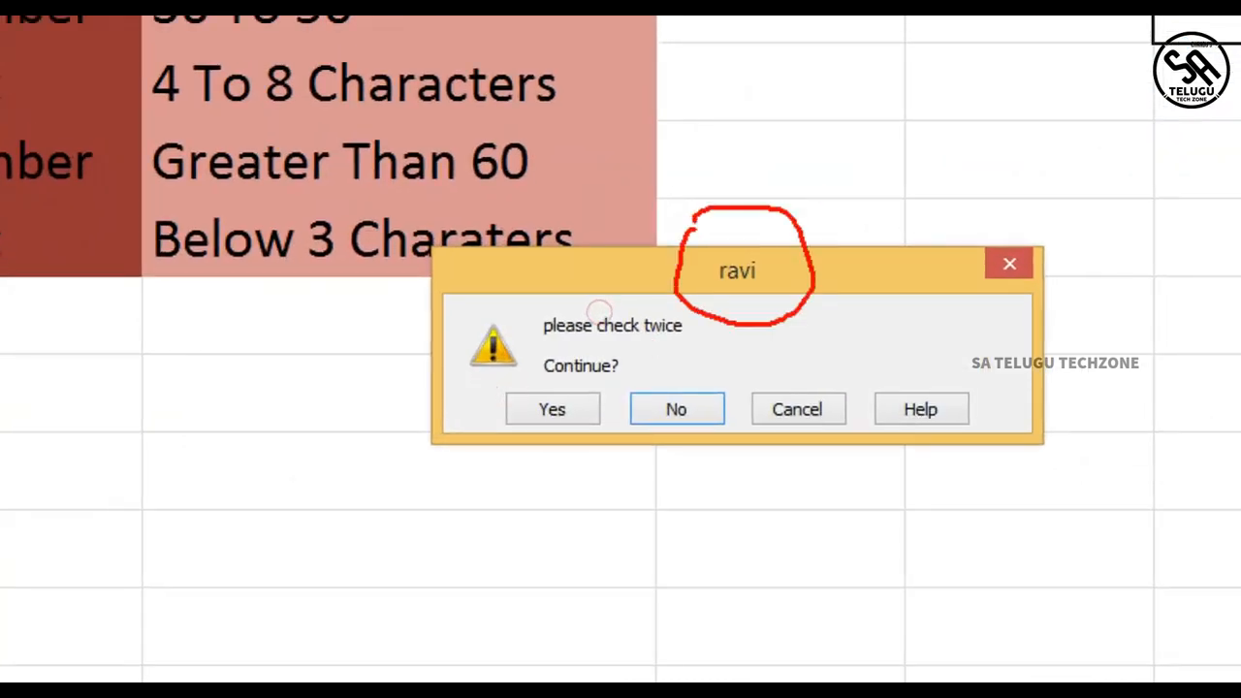
{"action": "left_click_drag", "start_coordinate": [537, 349], "coordinate": [825, 353]}
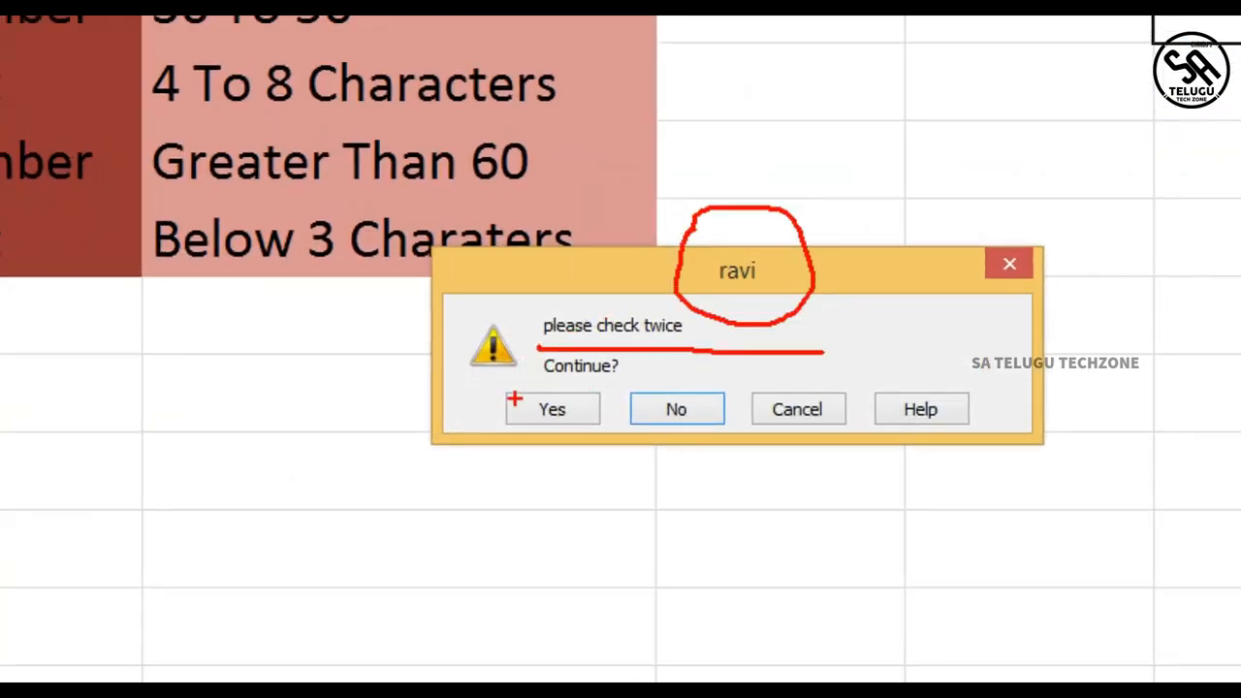
{"action": "key", "text": "Escape"}
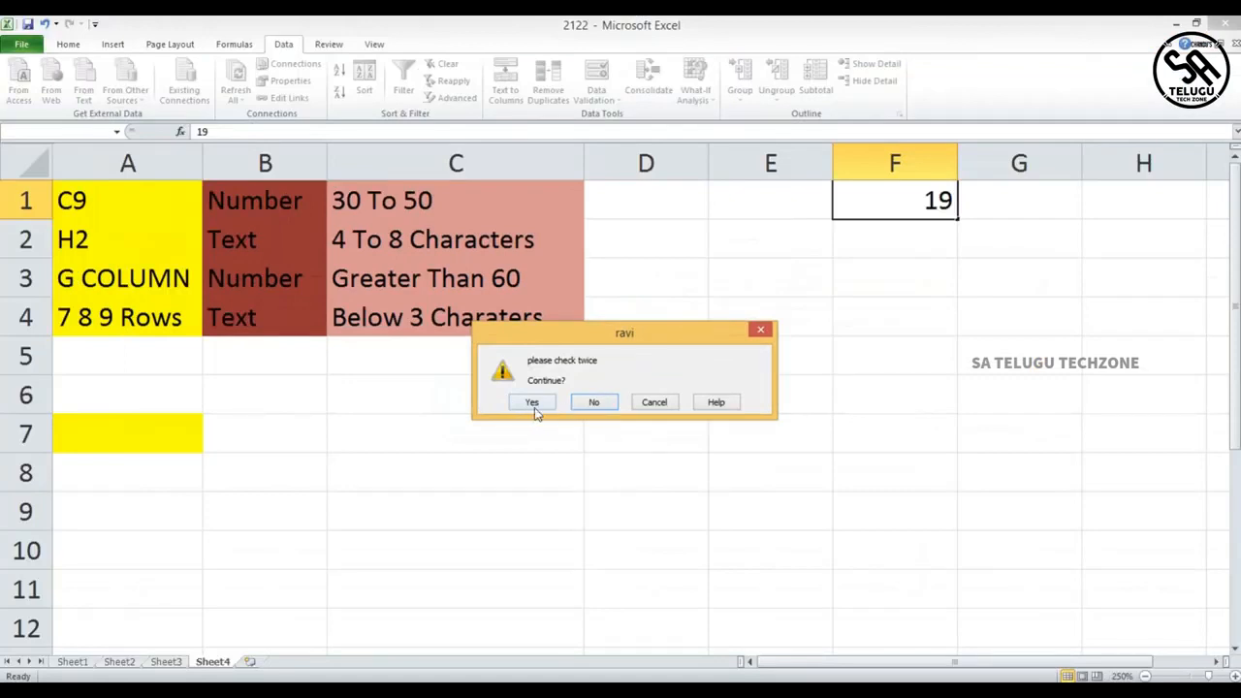
{"action": "left_click", "coordinate": [532, 402]}
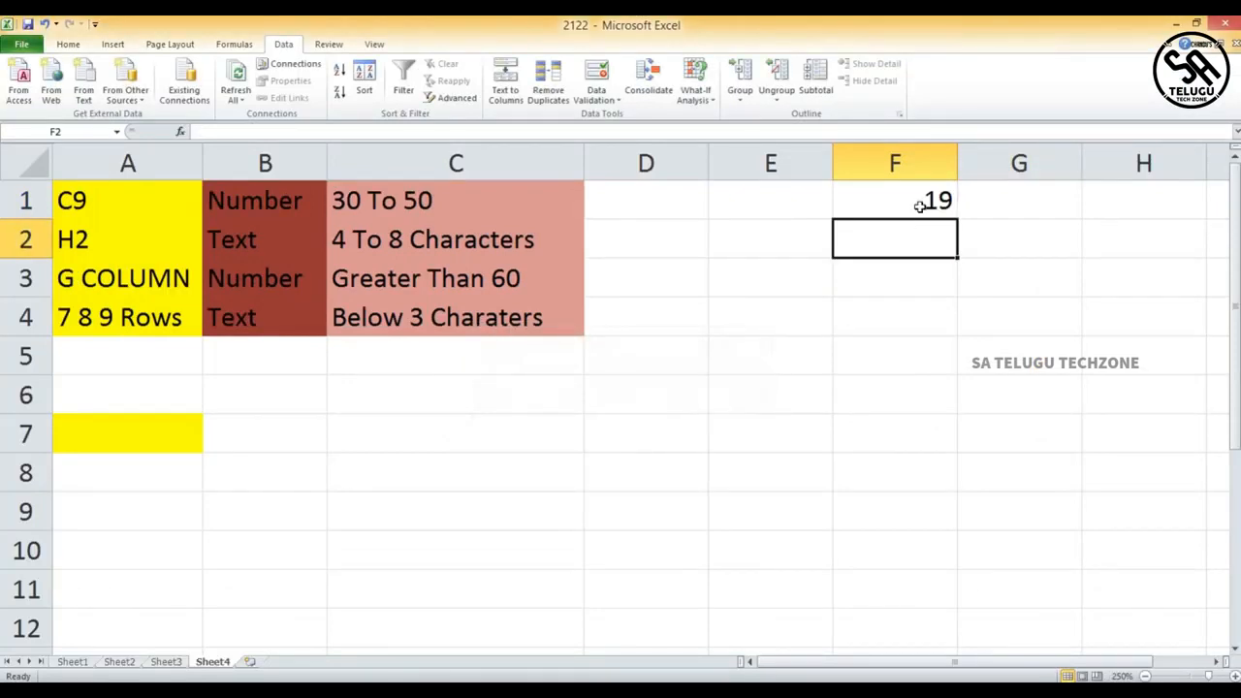
- Try to enter 0 in D1, retrying and then dismissing the validation error alert
{"action": "left_click", "coordinate": [597, 76]}
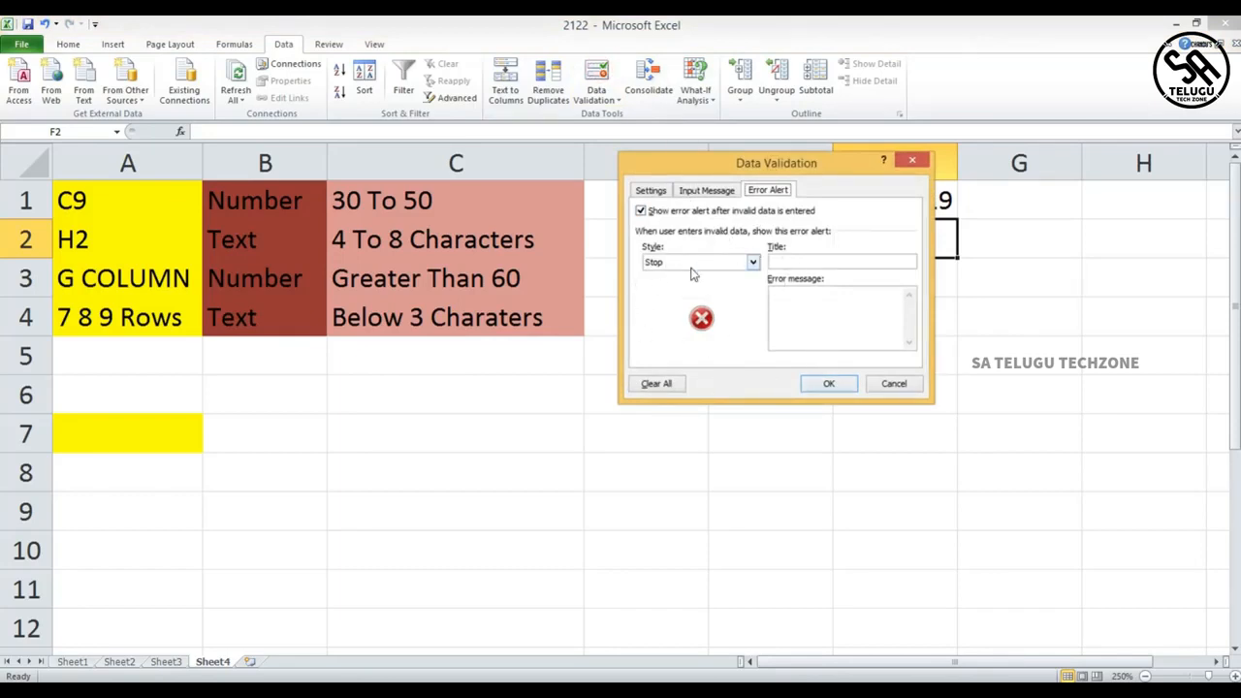
{"action": "left_click", "coordinate": [830, 385]}
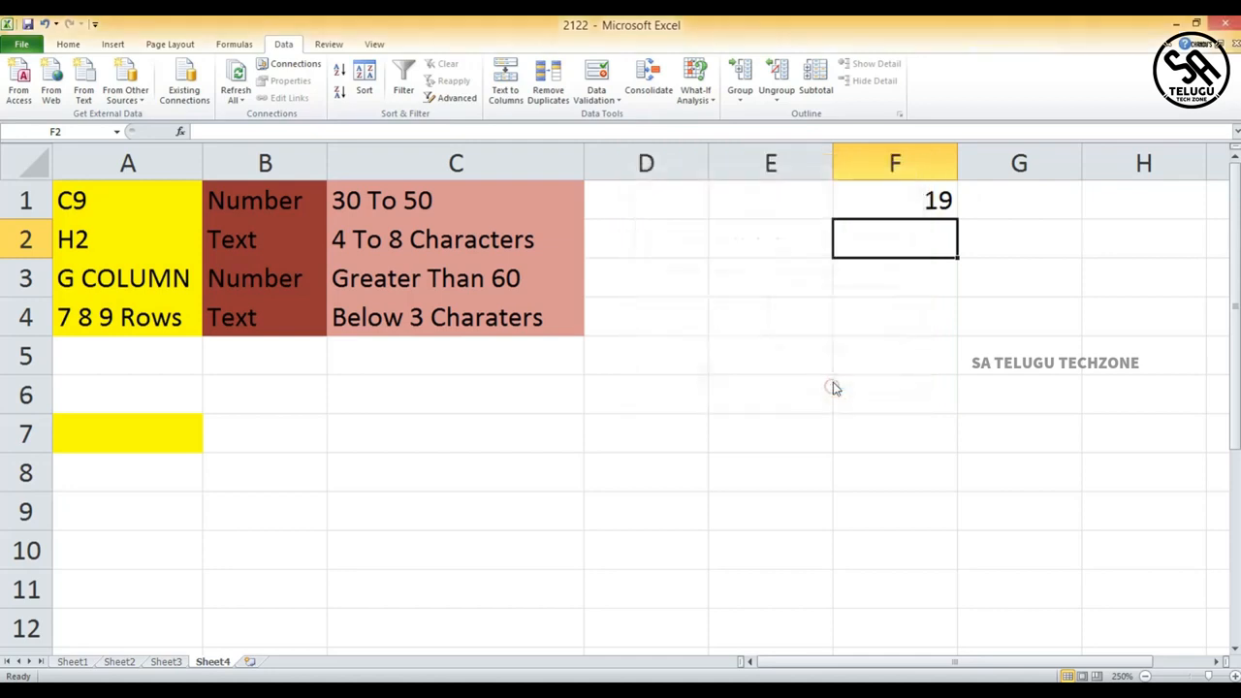
{"action": "left_click", "coordinate": [663, 202]}
{"action": "double_click", "coordinate": [683, 202]}
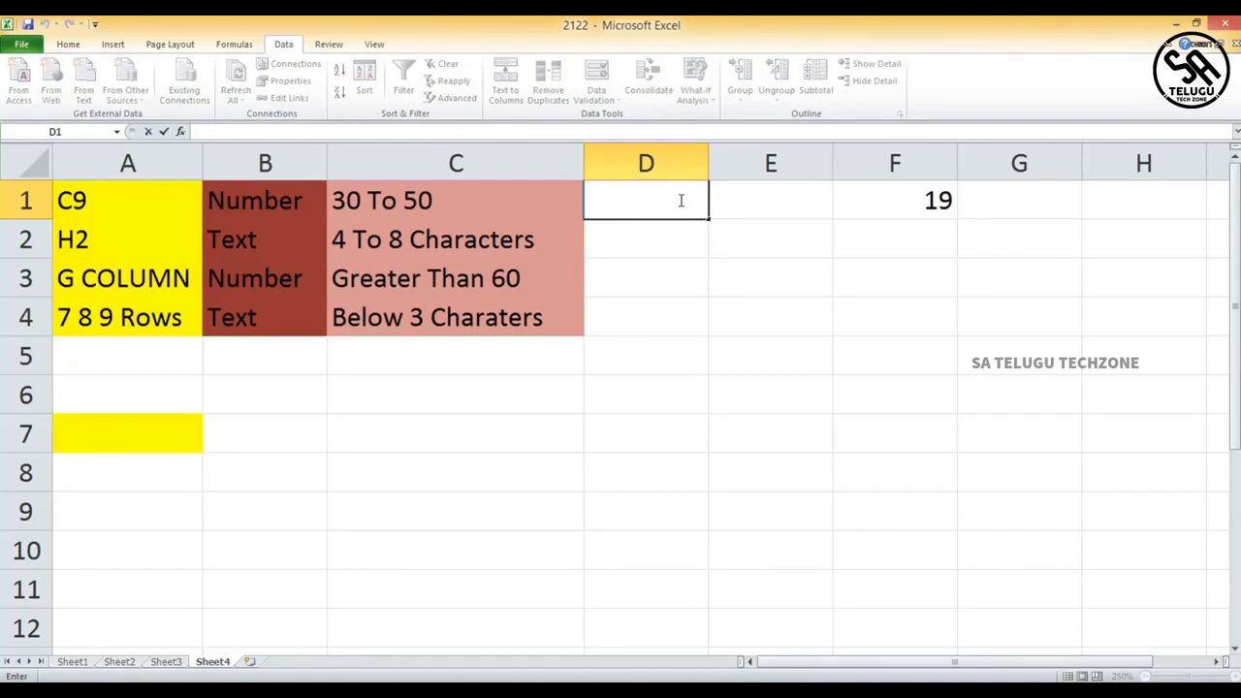
{"action": "type", "text": "0"}
{"action": "key", "text": "Return"}
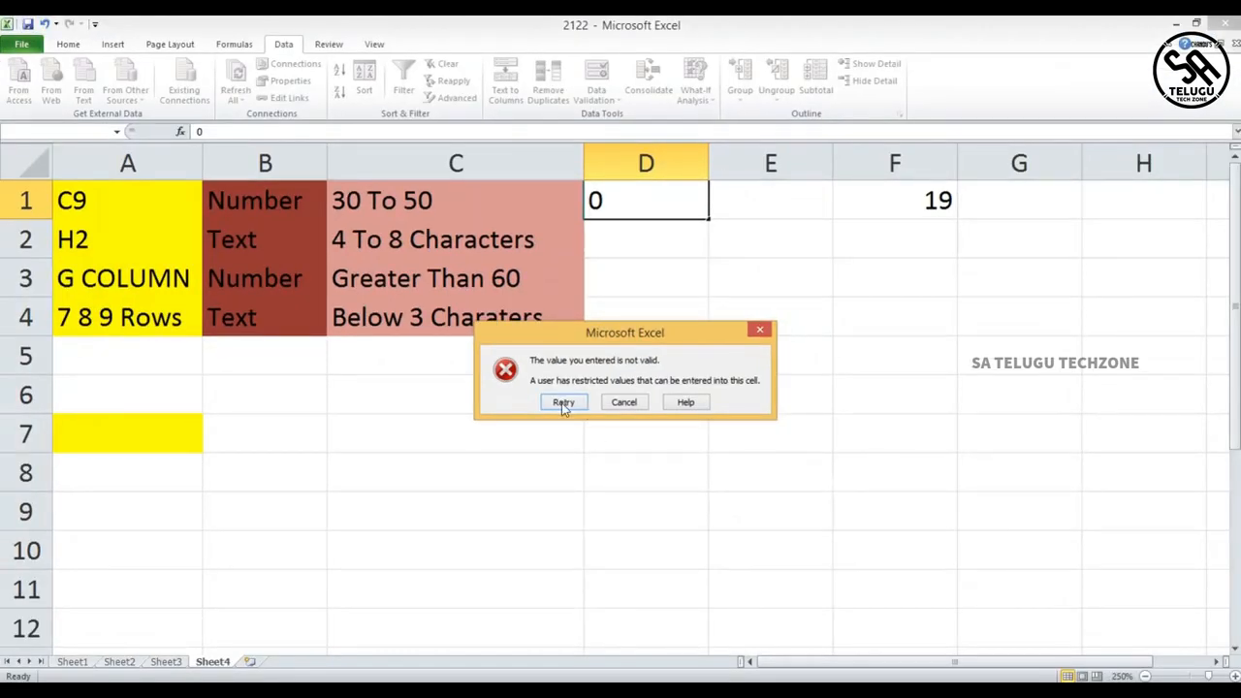
{"action": "left_click", "coordinate": [536, 414]}
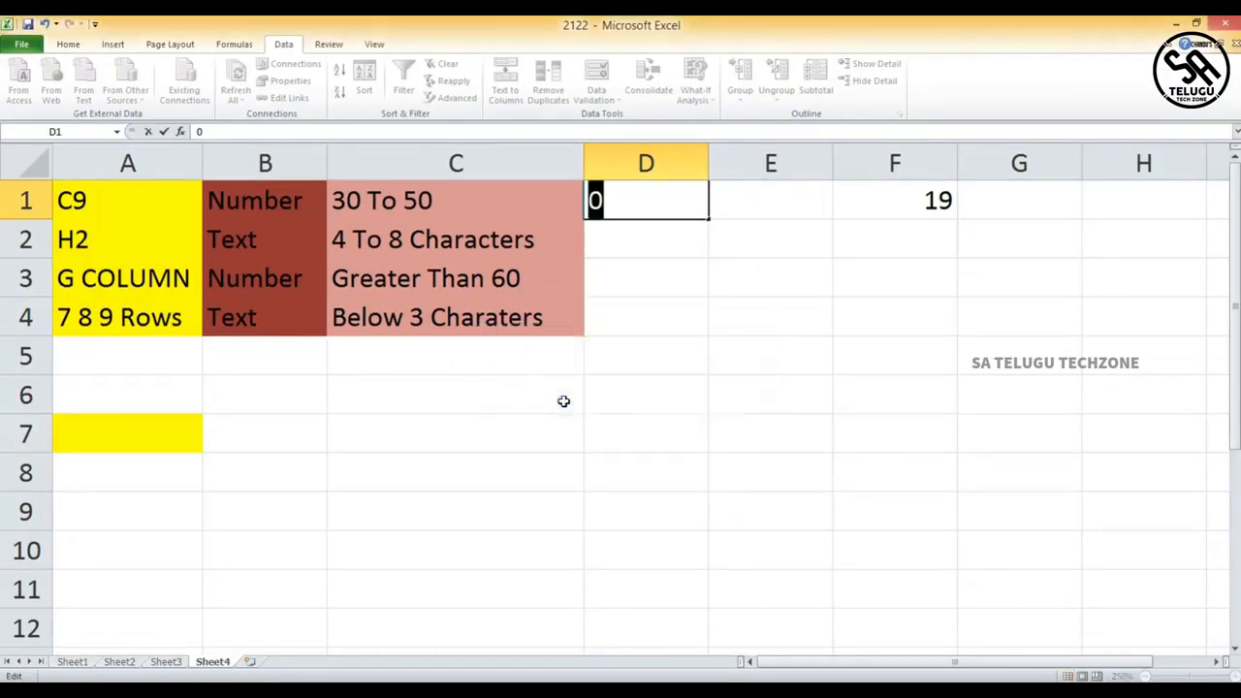
{"action": "left_click", "coordinate": [635, 210]}
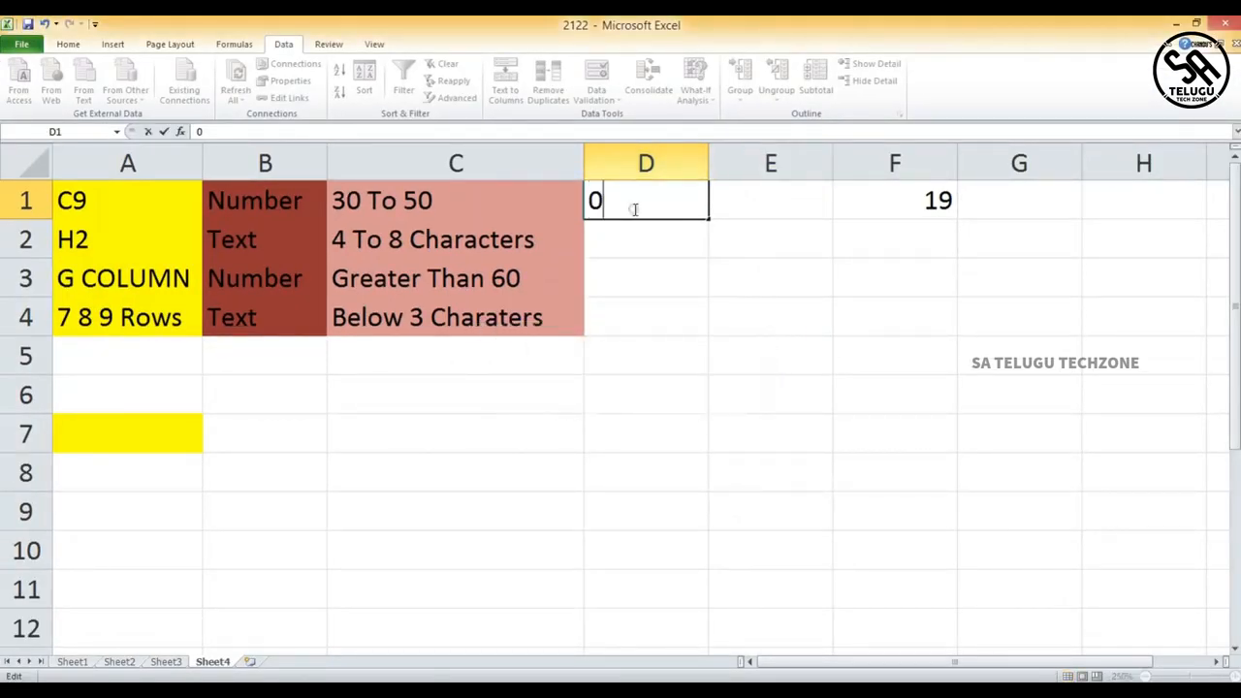
{"action": "left_click", "coordinate": [639, 239]}
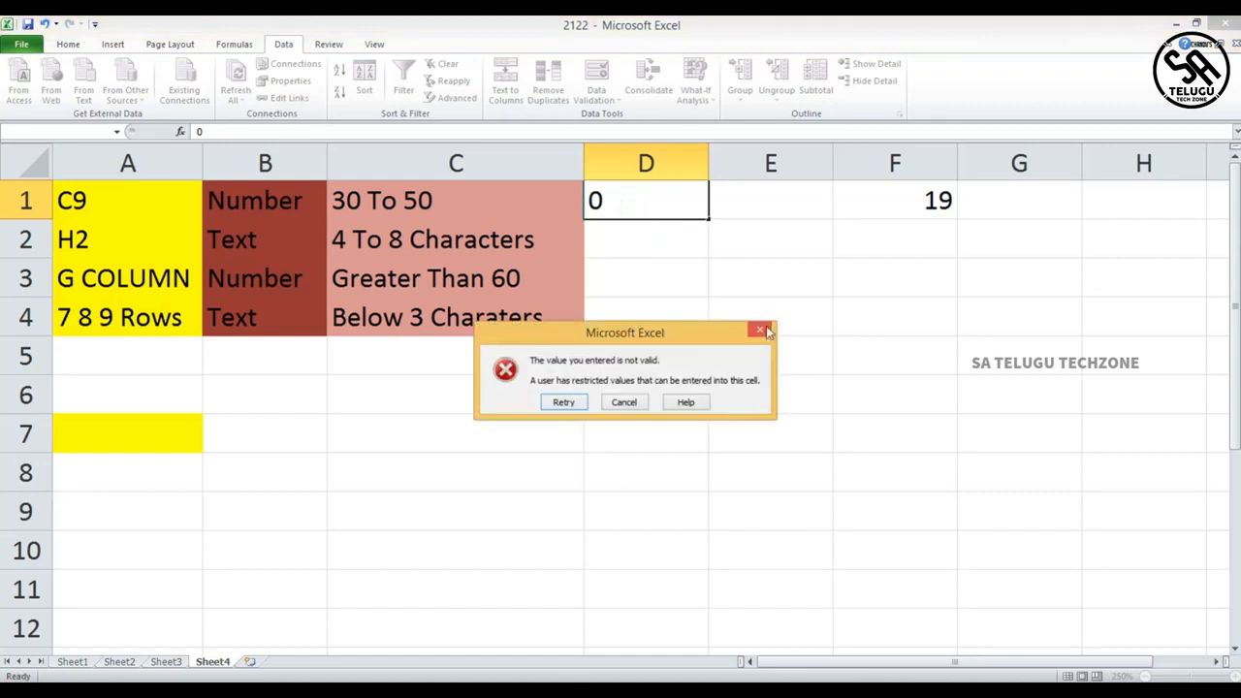
{"action": "left_click", "coordinate": [562, 403]}
{"action": "left_click", "coordinate": [658, 264]}
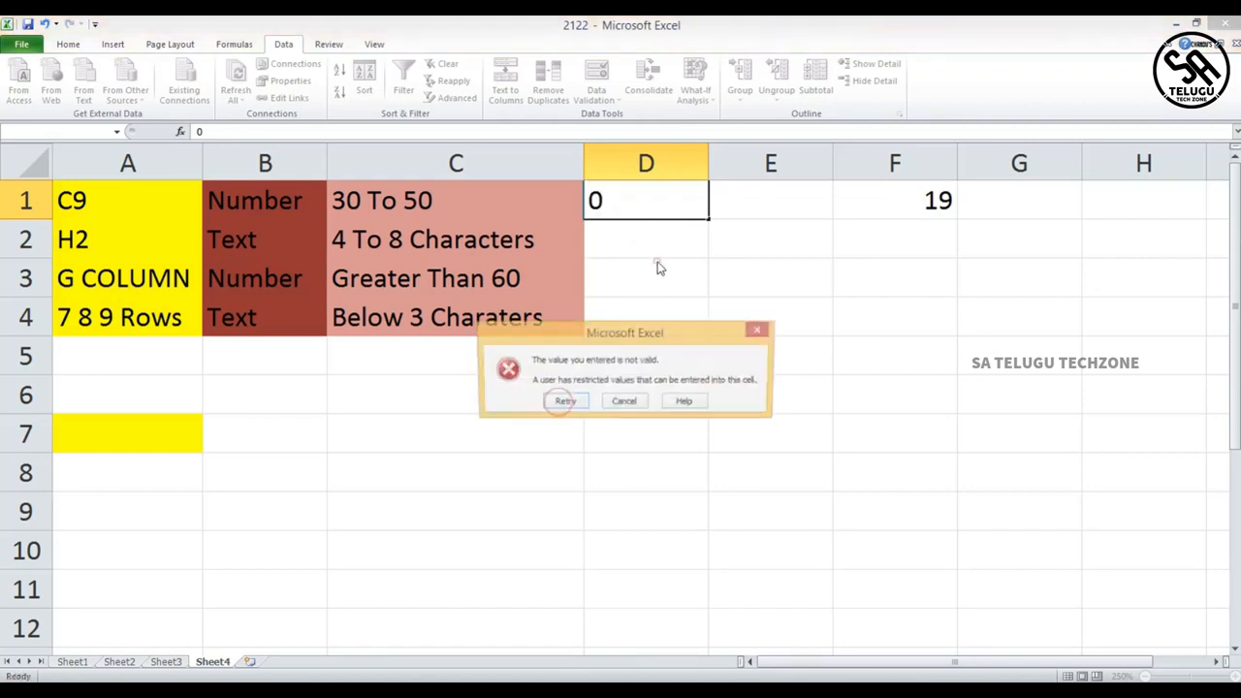
{"action": "left_click", "coordinate": [762, 328]}
- Switch F1's error alert style to Stop and back to Warning, then confirm the dialog
{"action": "left_click", "coordinate": [873, 200]}
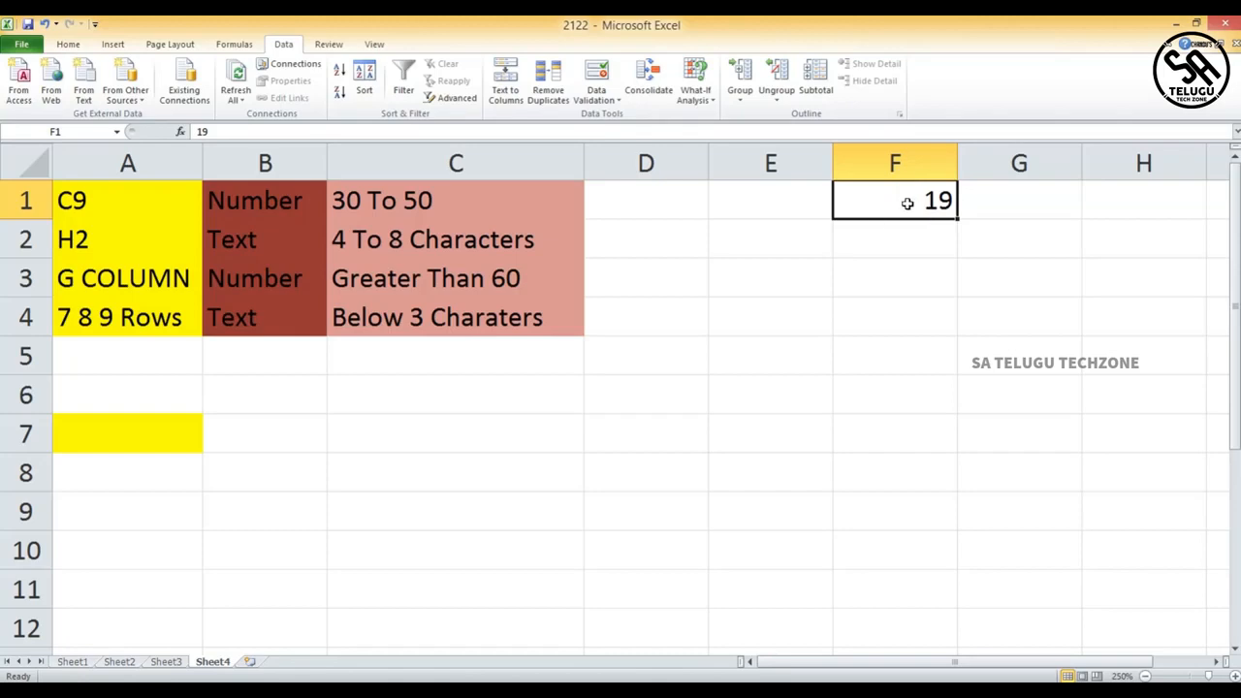
{"action": "left_click", "coordinate": [601, 97]}
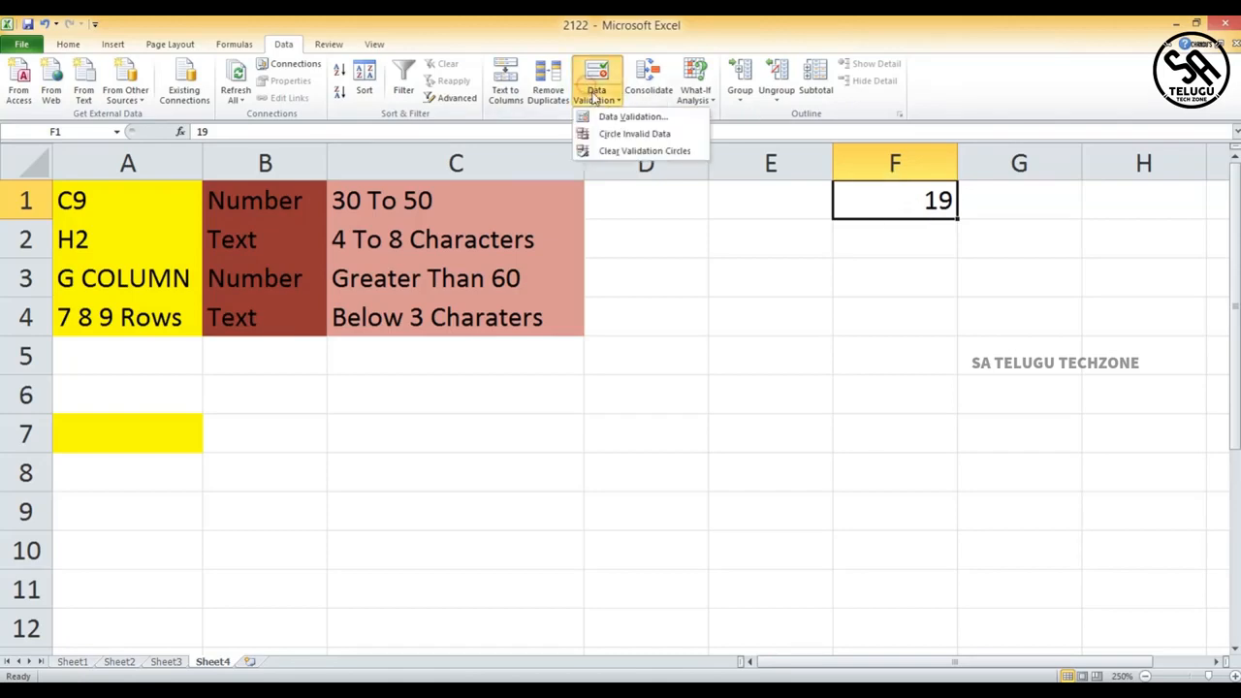
{"action": "left_click", "coordinate": [602, 115]}
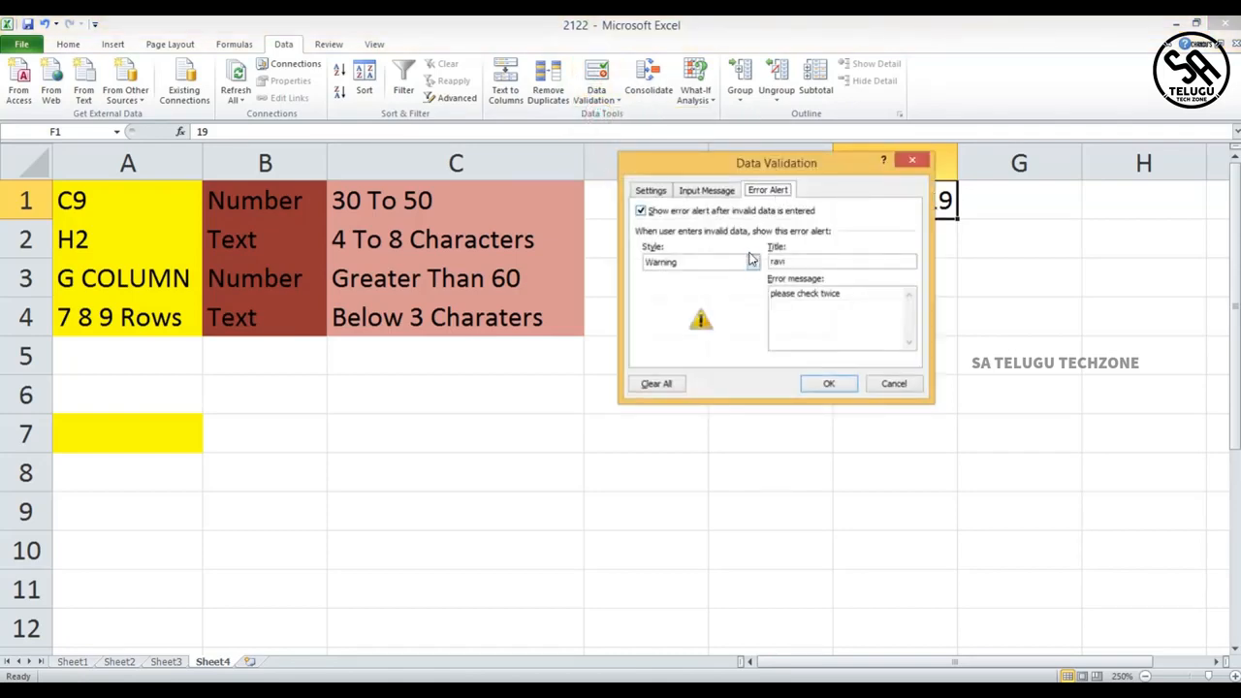
{"action": "left_click", "coordinate": [753, 262]}
{"action": "left_click", "coordinate": [717, 277]}
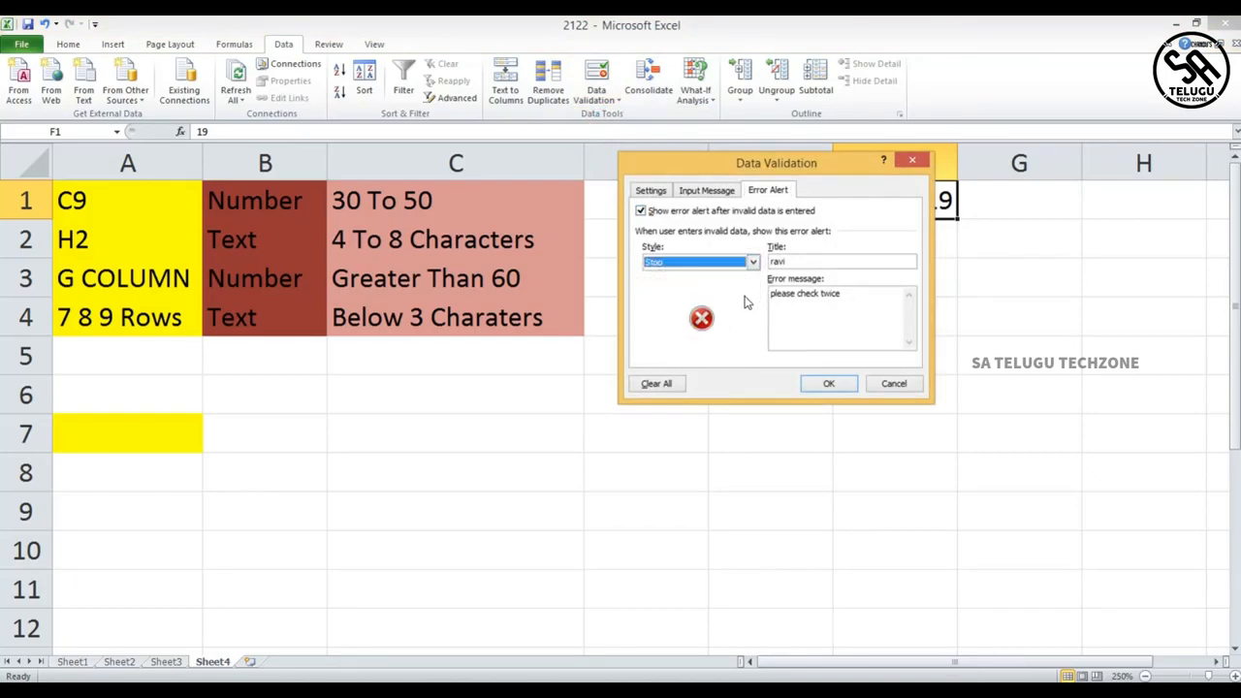
{"action": "left_click", "coordinate": [753, 263]}
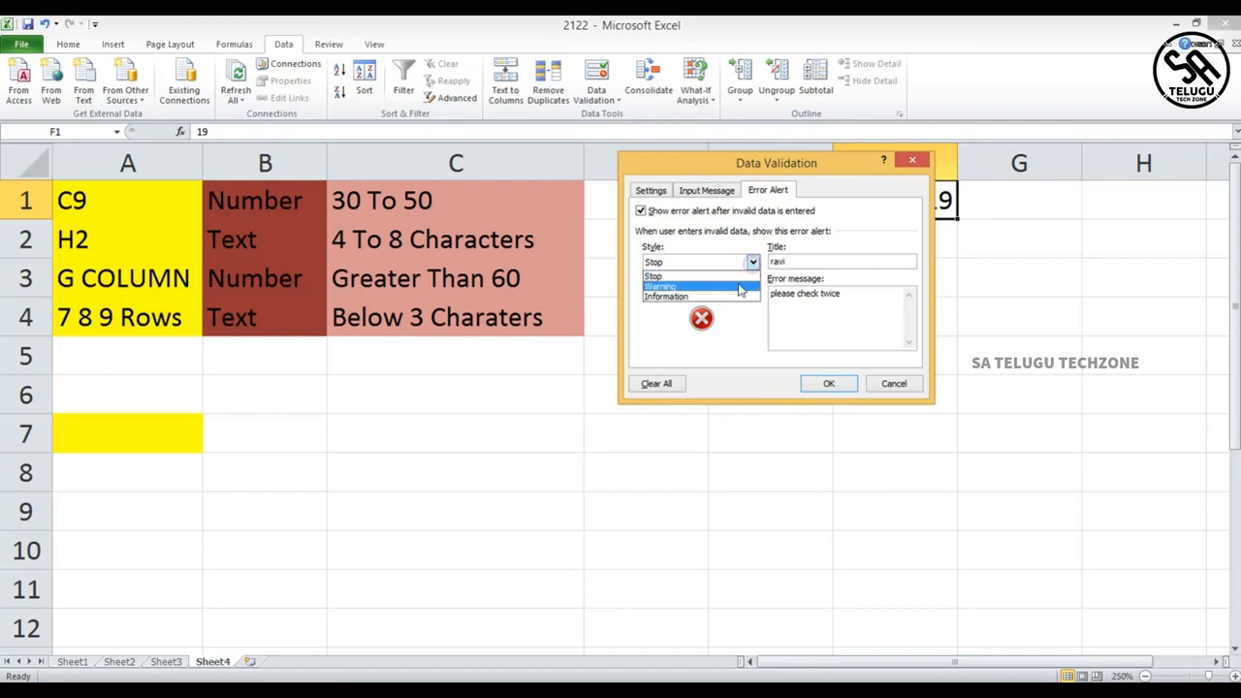
{"action": "left_click", "coordinate": [739, 287]}
{"action": "left_click", "coordinate": [753, 263]}
{"action": "left_click", "coordinate": [756, 265]}
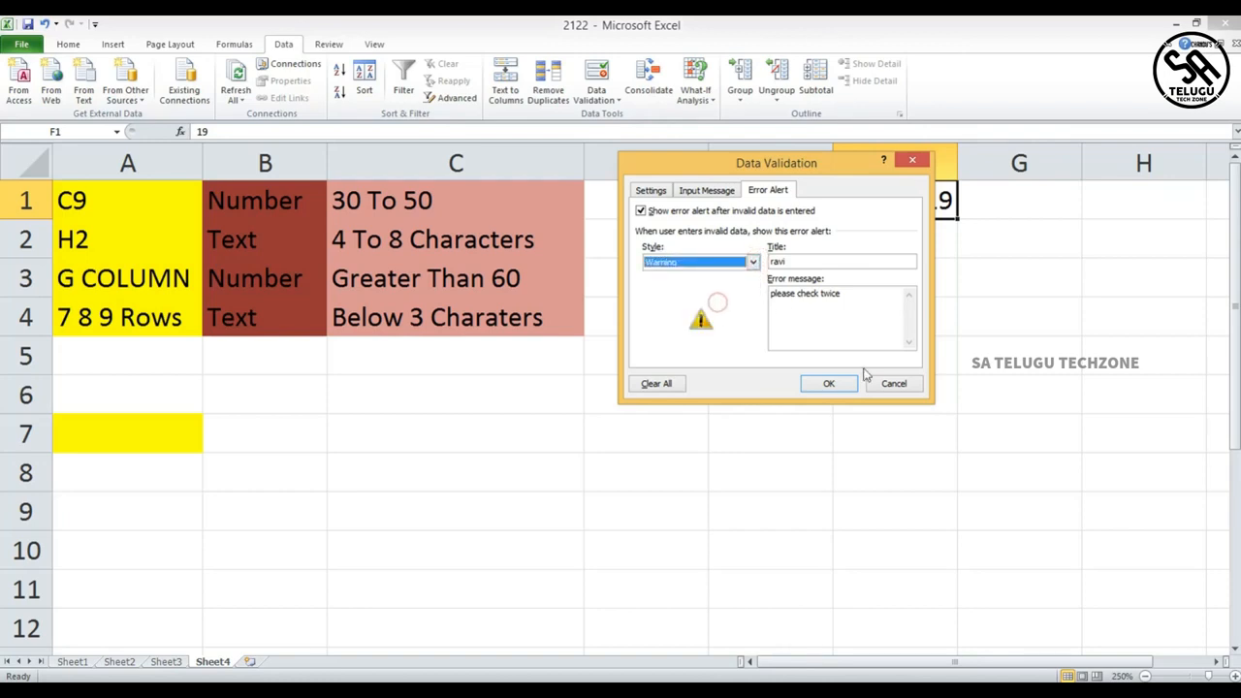
{"action": "left_click", "coordinate": [820, 382]}
- Replace F1's value with 10 and accept the warning alert to keep it
{"action": "double_click", "coordinate": [929, 200]}
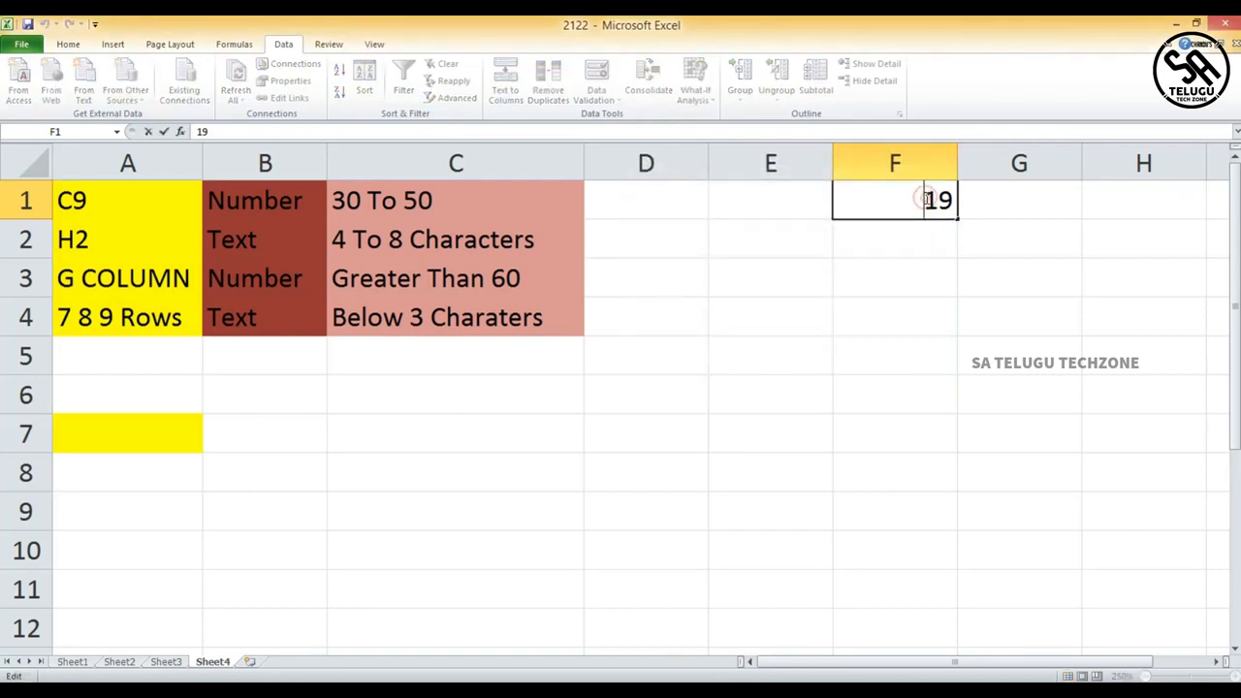
{"action": "key", "text": "BackSpace"}
{"action": "type", "text": "0"}
{"action": "key", "text": "Return"}
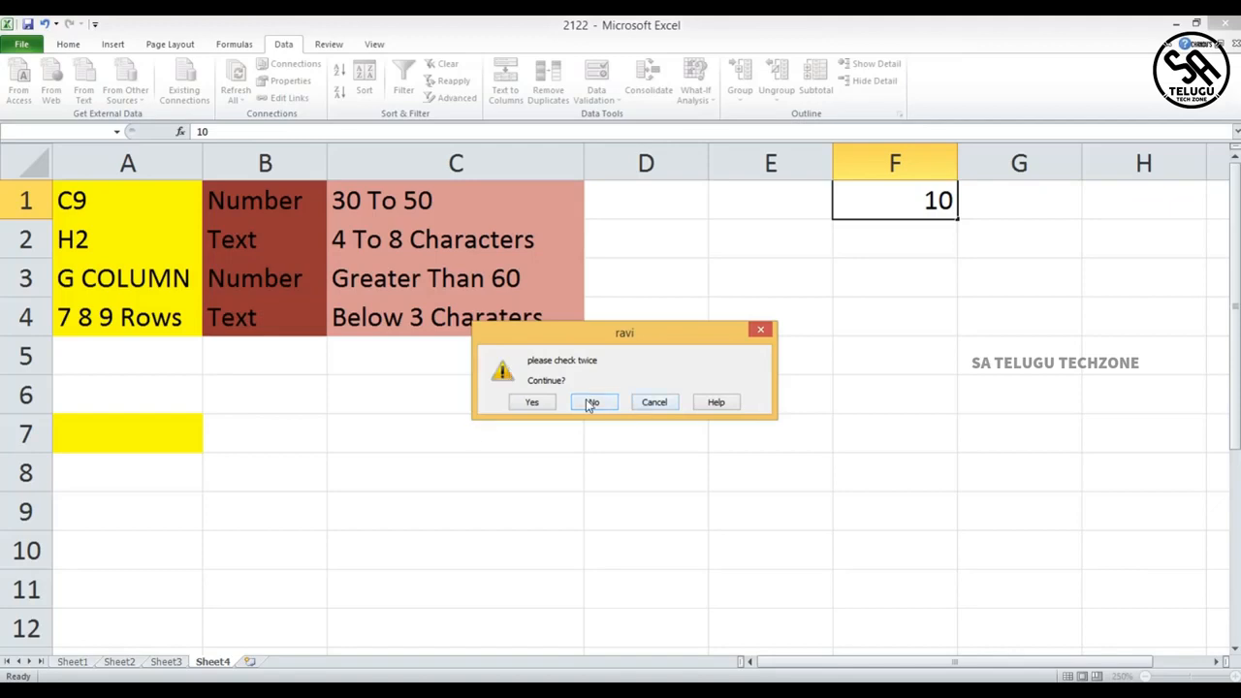
{"action": "left_click", "coordinate": [534, 404]}
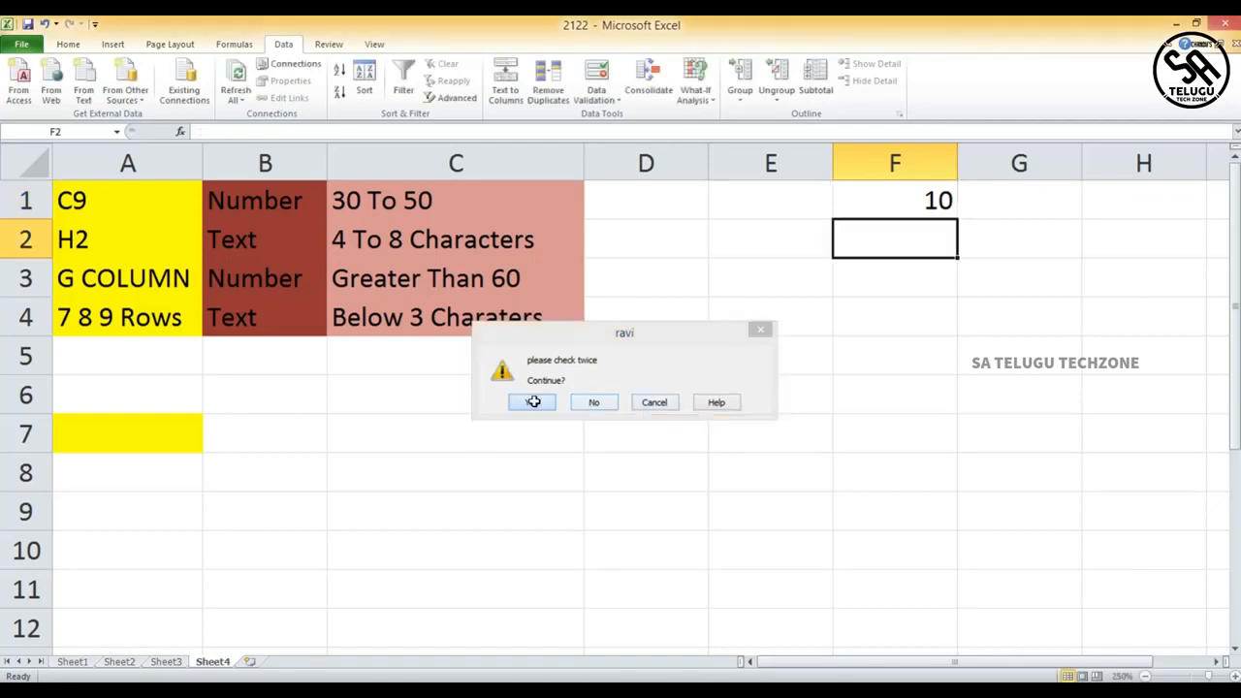
- Clear the contents of F1
{"action": "left_click", "coordinate": [905, 197]}
{"action": "key", "text": "BackSpace"}
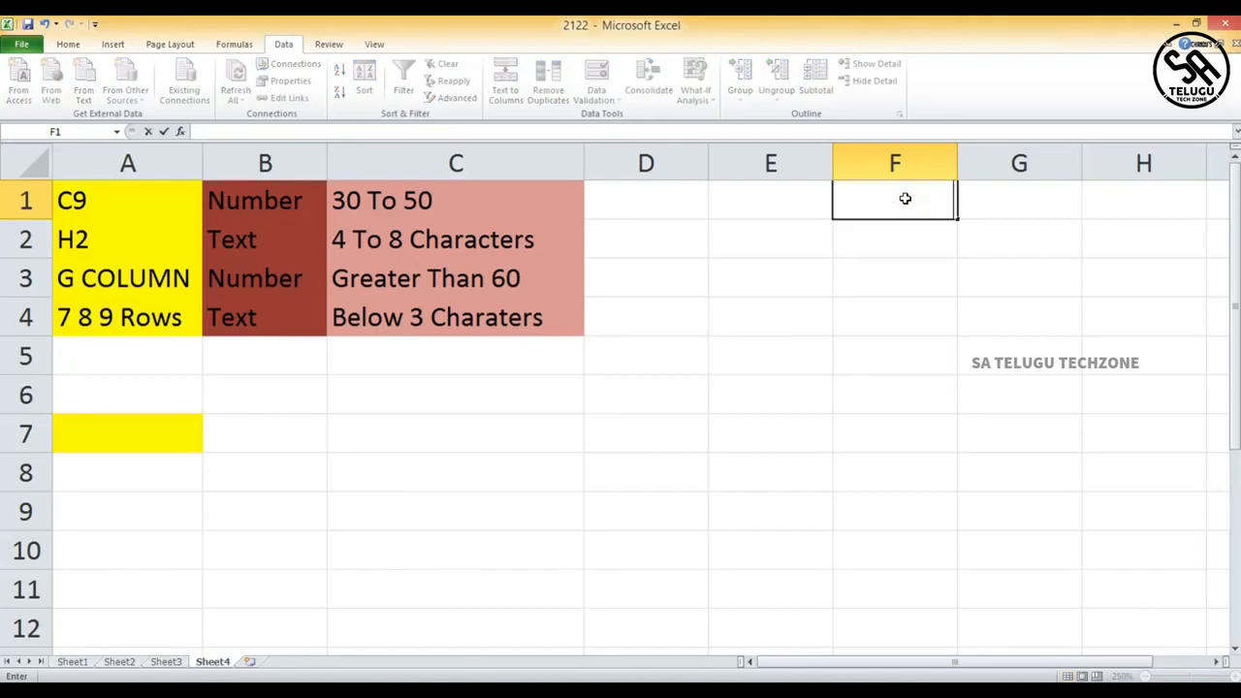
{"action": "left_click", "coordinate": [893, 249]}
{"action": "left_click", "coordinate": [890, 203]}
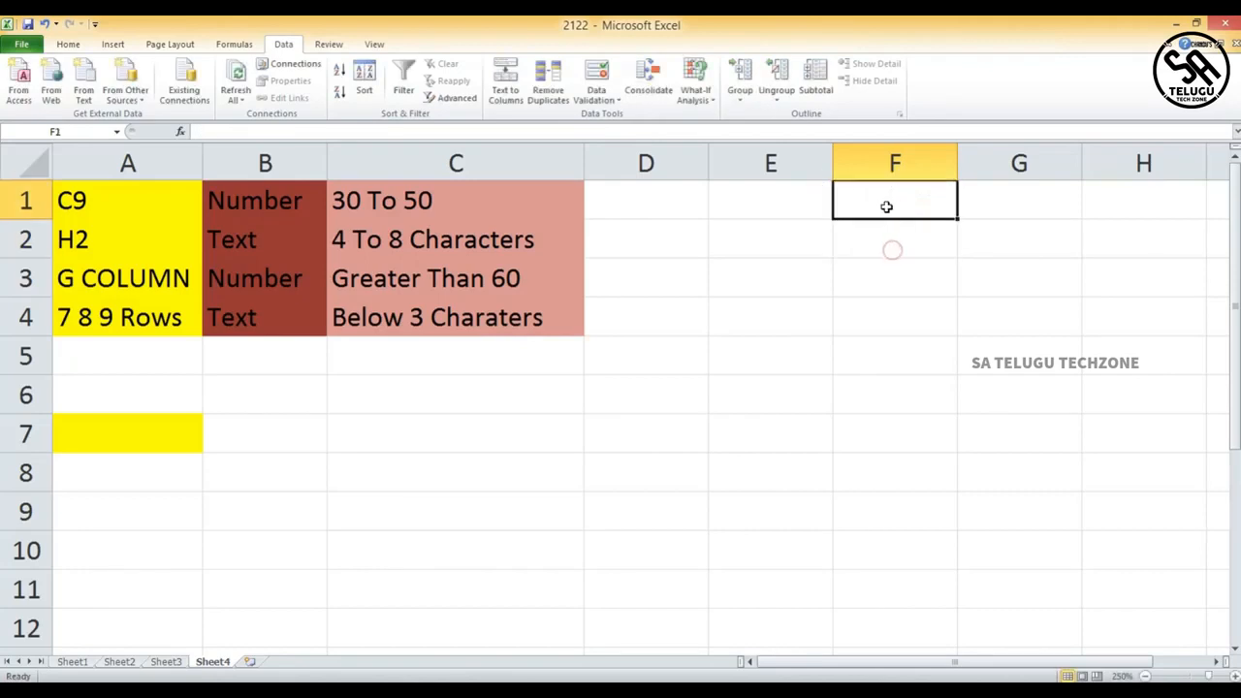
- Change F1's error alert to the Information style with a person's name as title and the message "invalid"
{"action": "left_click", "coordinate": [597, 78]}
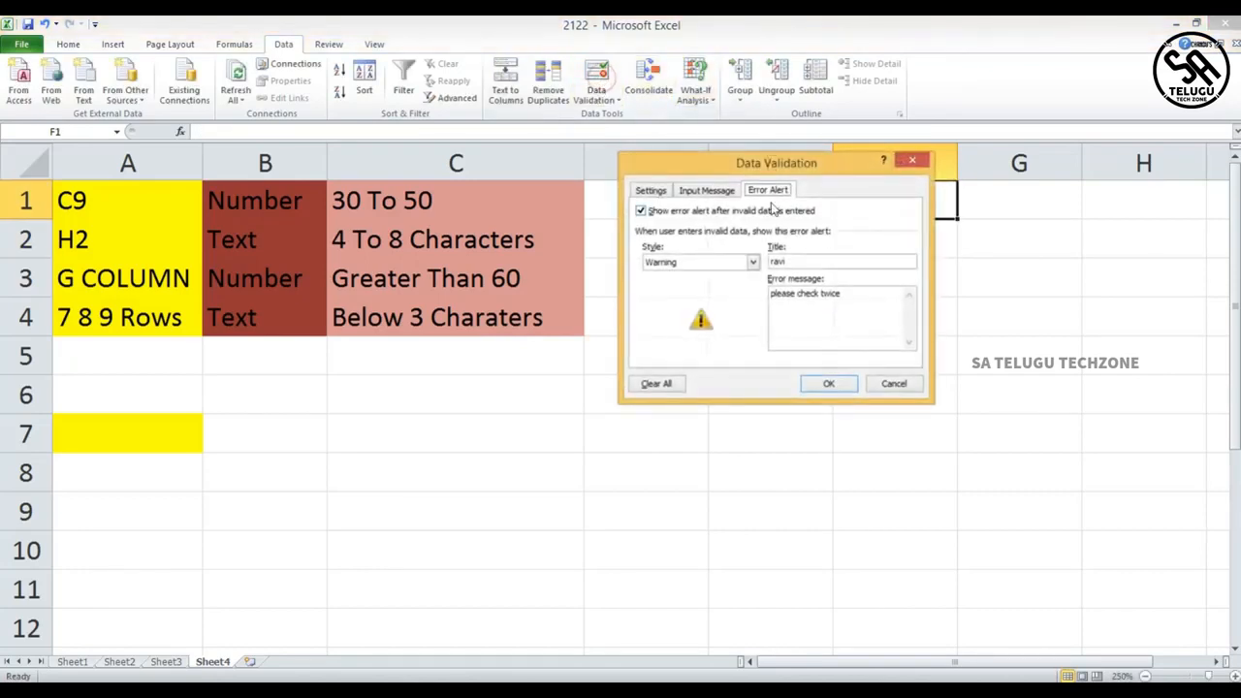
{"action": "left_click", "coordinate": [750, 262]}
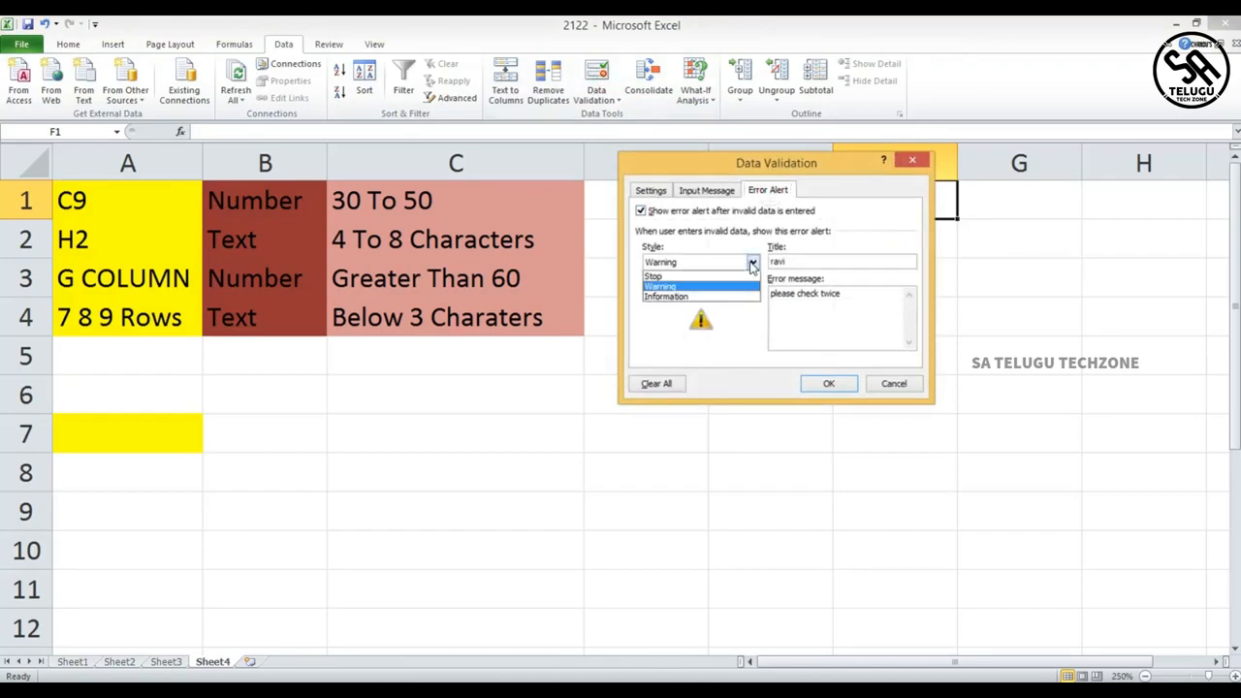
{"action": "left_click", "coordinate": [717, 296]}
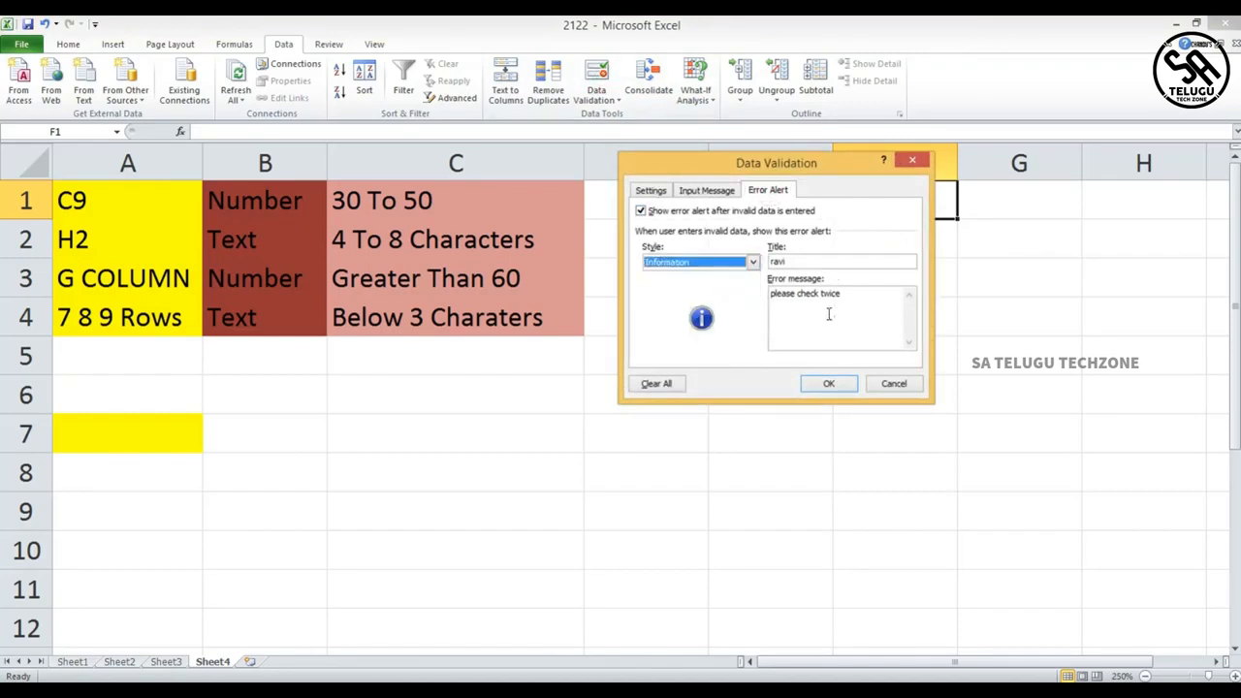
{"action": "left_click_drag", "start_coordinate": [806, 260], "coordinate": [739, 265]}
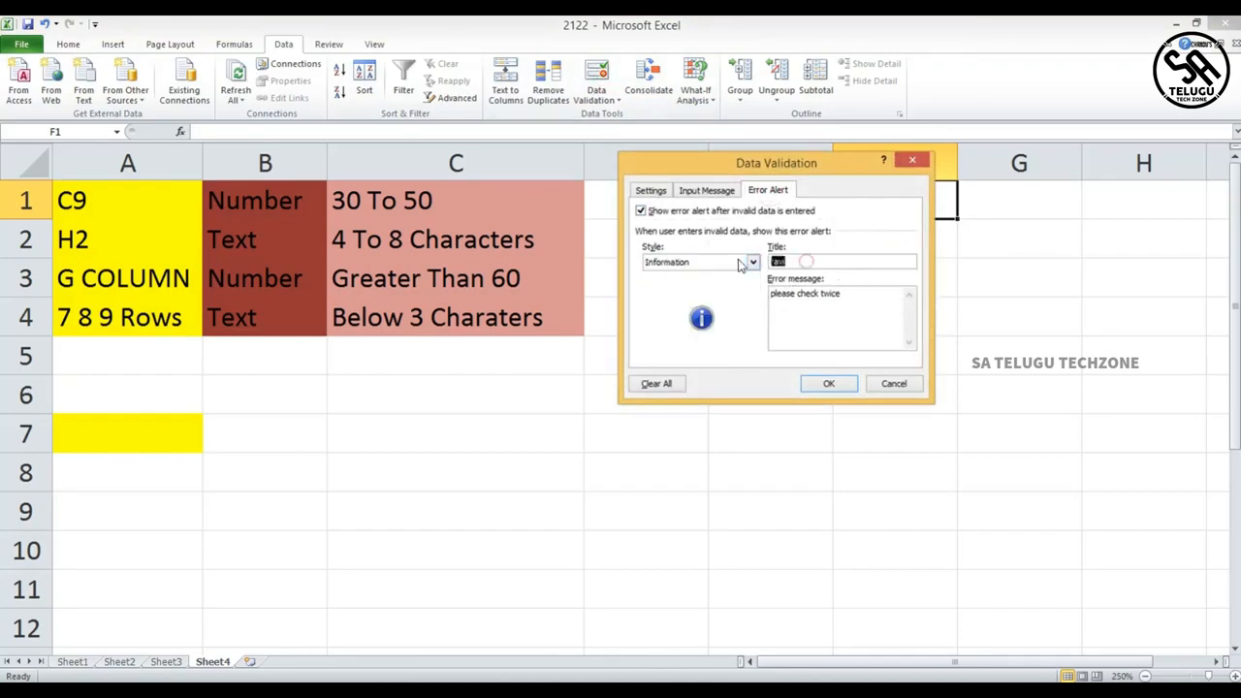
{"action": "key", "text": "BackSpace"}
{"action": "left_click_drag", "start_coordinate": [851, 299], "coordinate": [722, 304]}
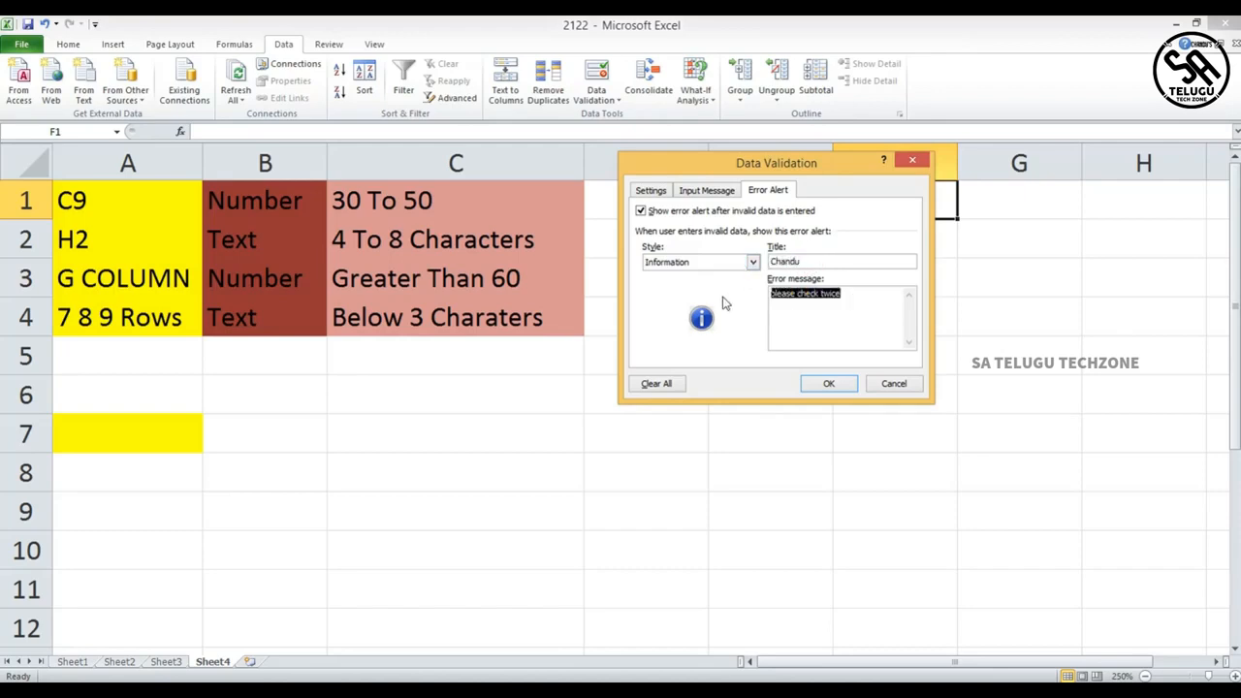
{"action": "key", "text": "BackSpace"}
{"action": "type", "text": "invalid"}
{"action": "left_click", "coordinate": [829, 383]}
- Enter 5 in F1 and accept the Information alert to keep it
{"action": "double_click", "coordinate": [929, 196]}
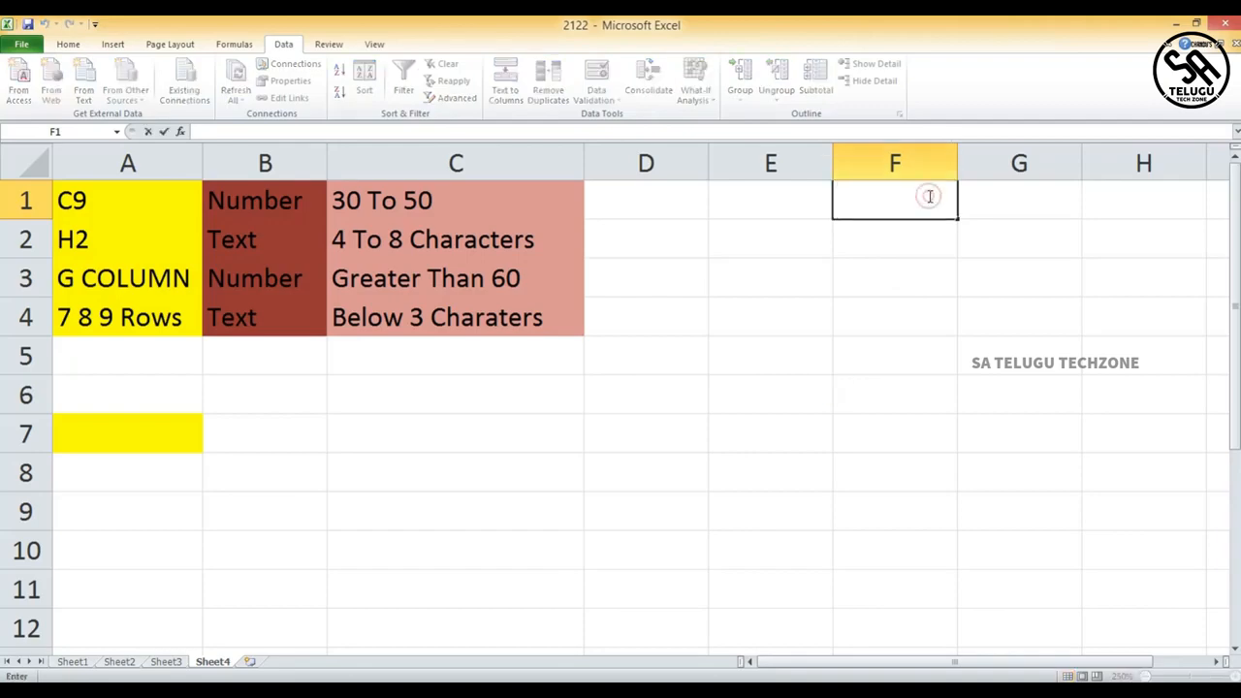
{"action": "type", "text": "5"}
{"action": "key", "text": "Return"}
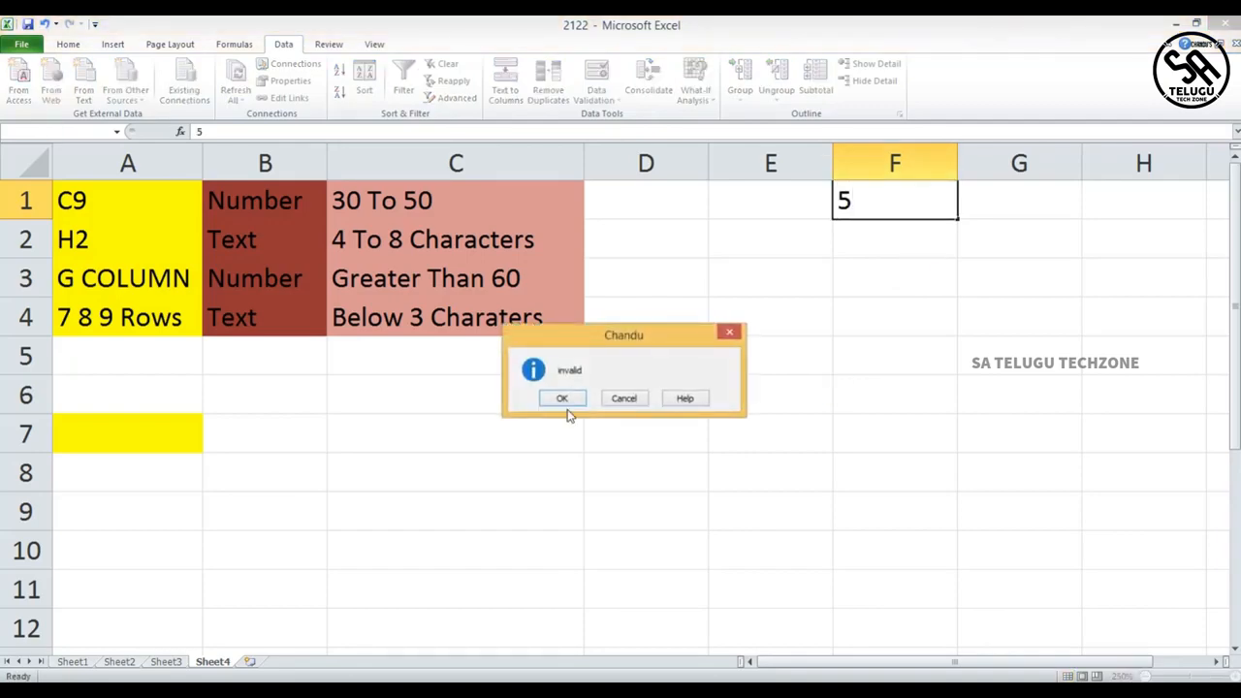
{"action": "key", "text": "ctrl+1"}
{"action": "left_click", "coordinate": [635, 308]}
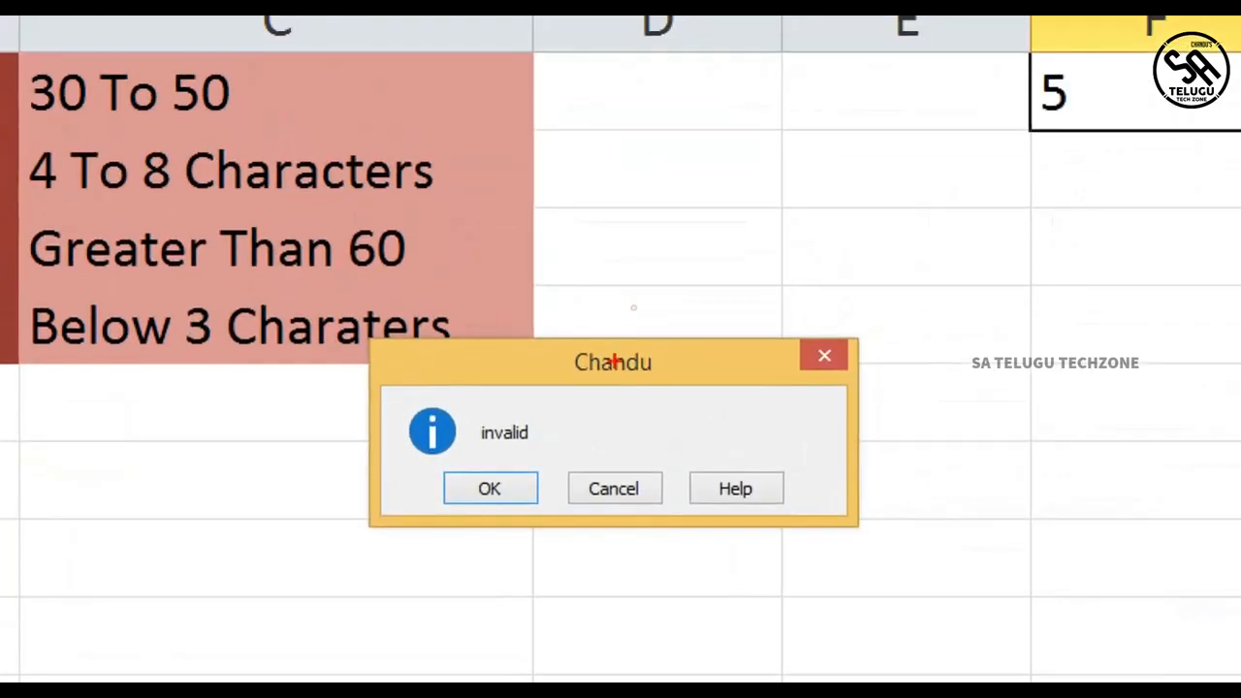
{"action": "mouse_move", "coordinate": [565, 315]}
{"action": "left_mouse_down"}
{"action": "mouse_move", "coordinate": [539, 364]}
{"action": "mouse_move", "coordinate": [596, 303]}
{"action": "left_mouse_up"}
{"action": "left_click_drag", "start_coordinate": [423, 409], "coordinate": [379, 420]}
{"action": "key", "text": "Escape"}
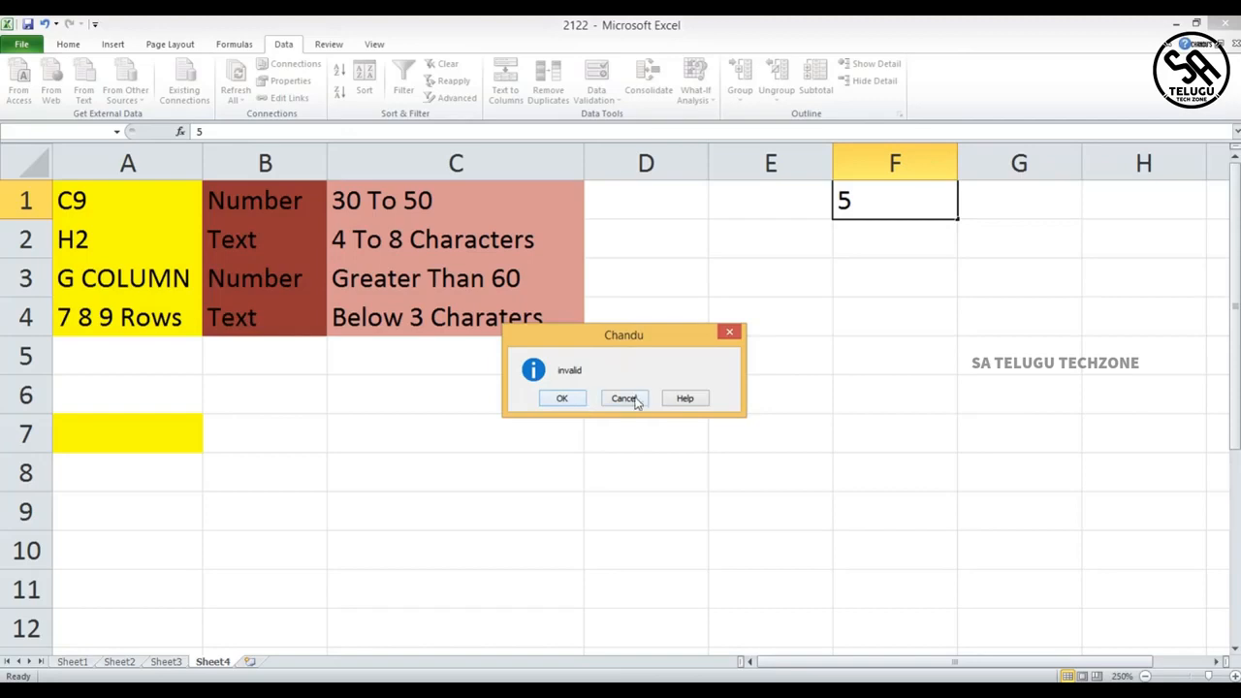
{"action": "left_click", "coordinate": [567, 396]}
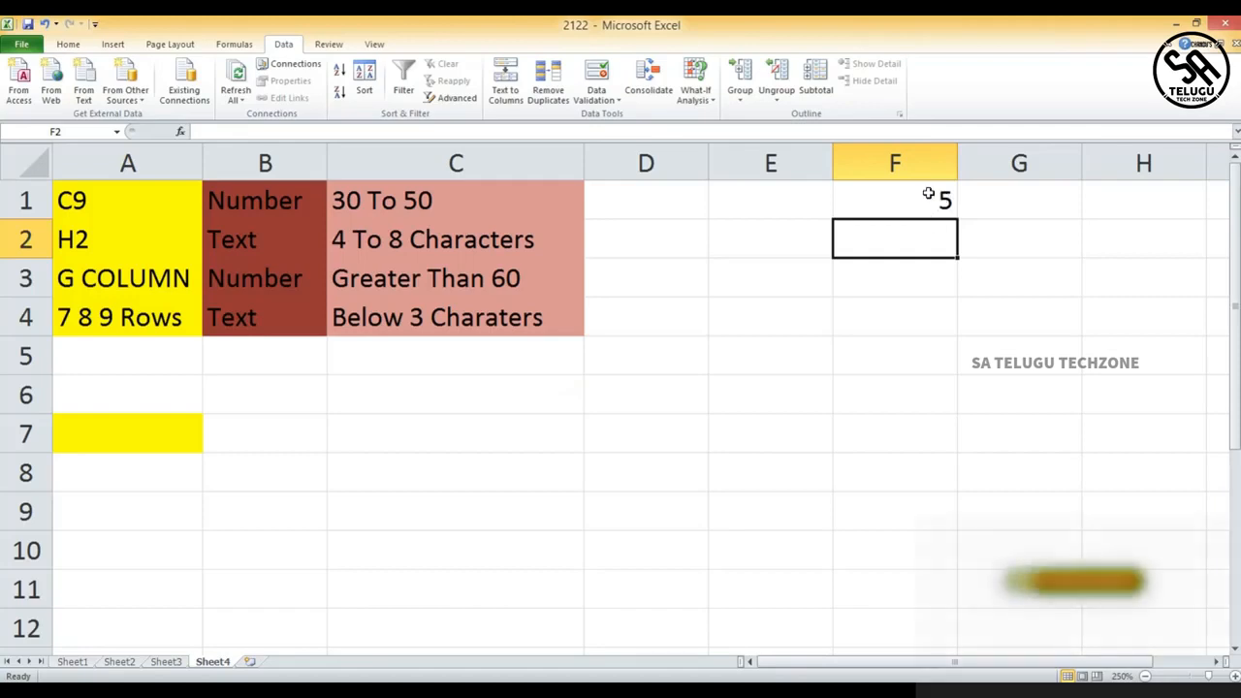
{"action": "left_click", "coordinate": [598, 73]}
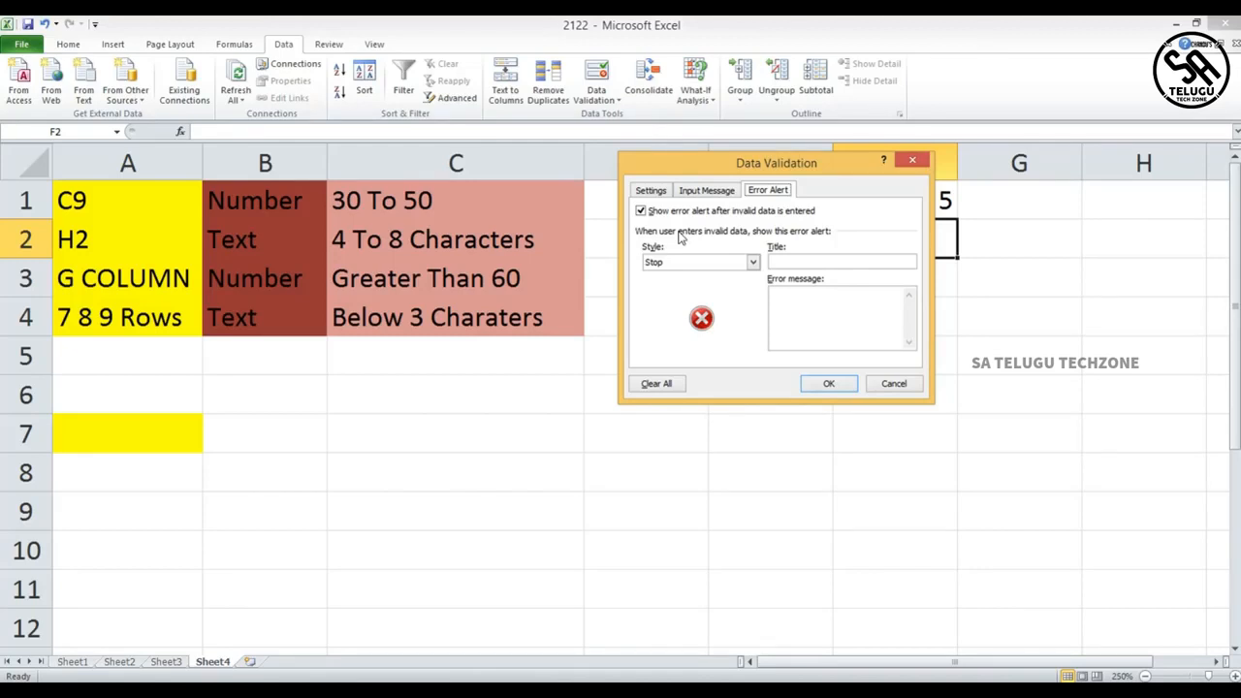
{"action": "left_click", "coordinate": [725, 263]}
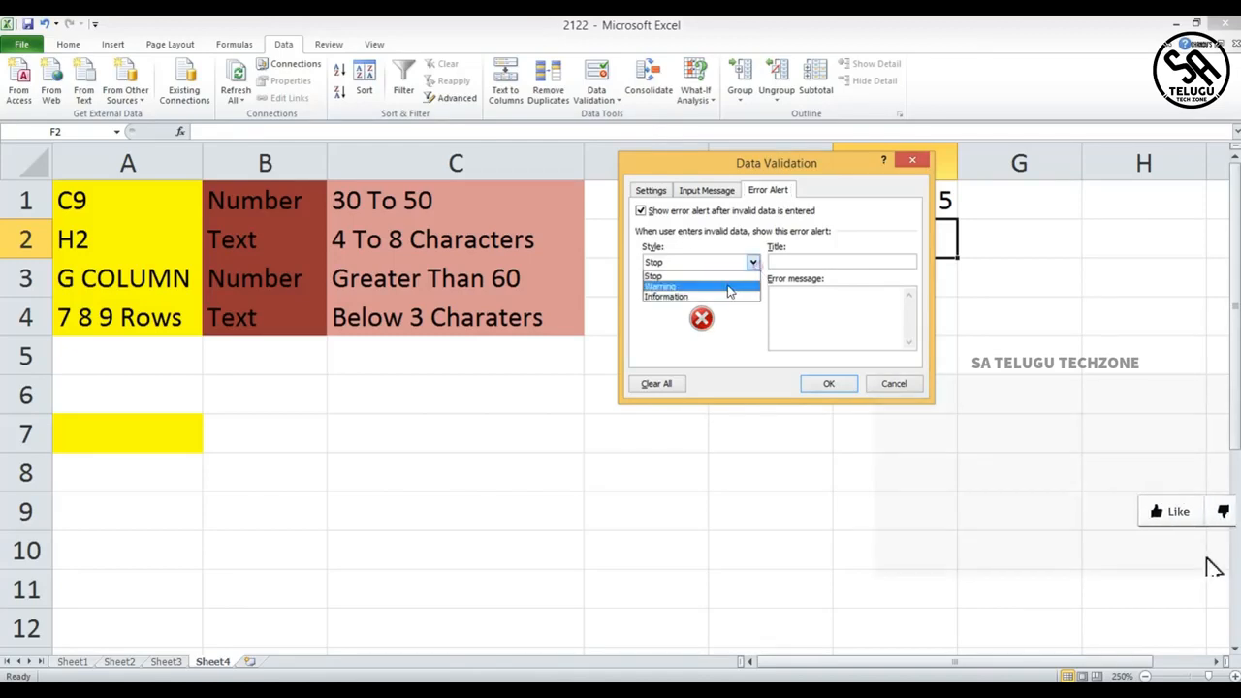
{"action": "left_click", "coordinate": [730, 284]}
{"action": "left_click", "coordinate": [727, 263]}
{"action": "left_click", "coordinate": [712, 293]}
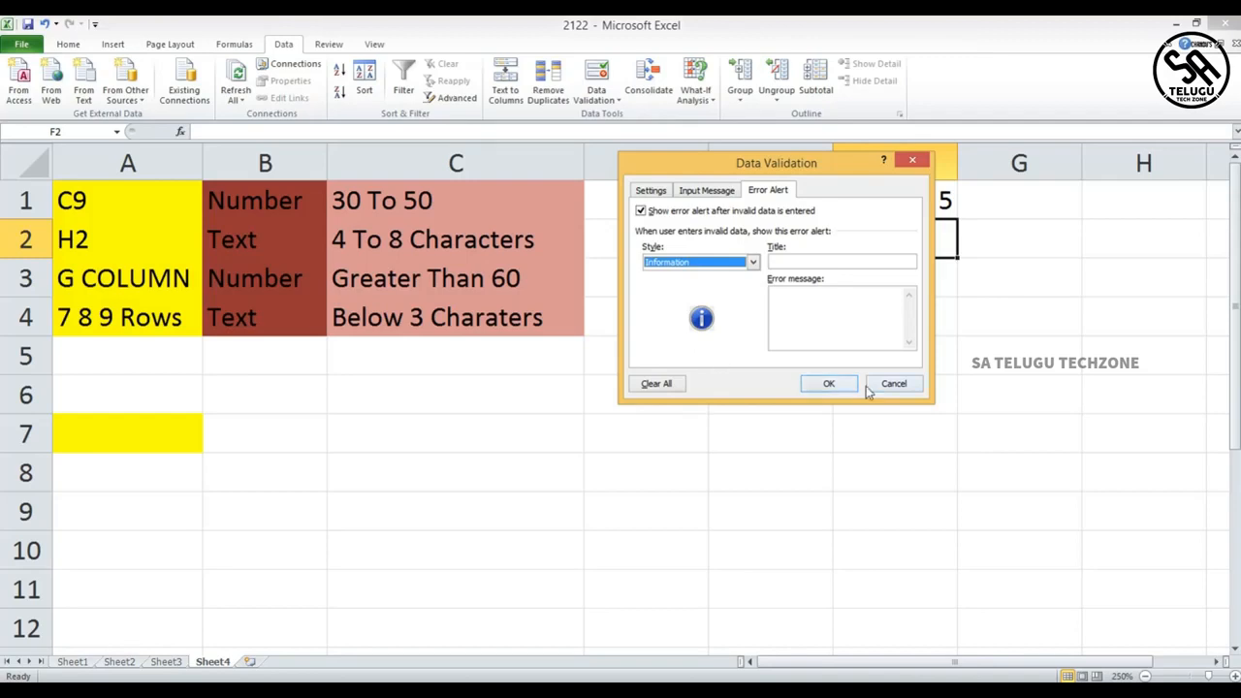
{"action": "left_click", "coordinate": [898, 384]}
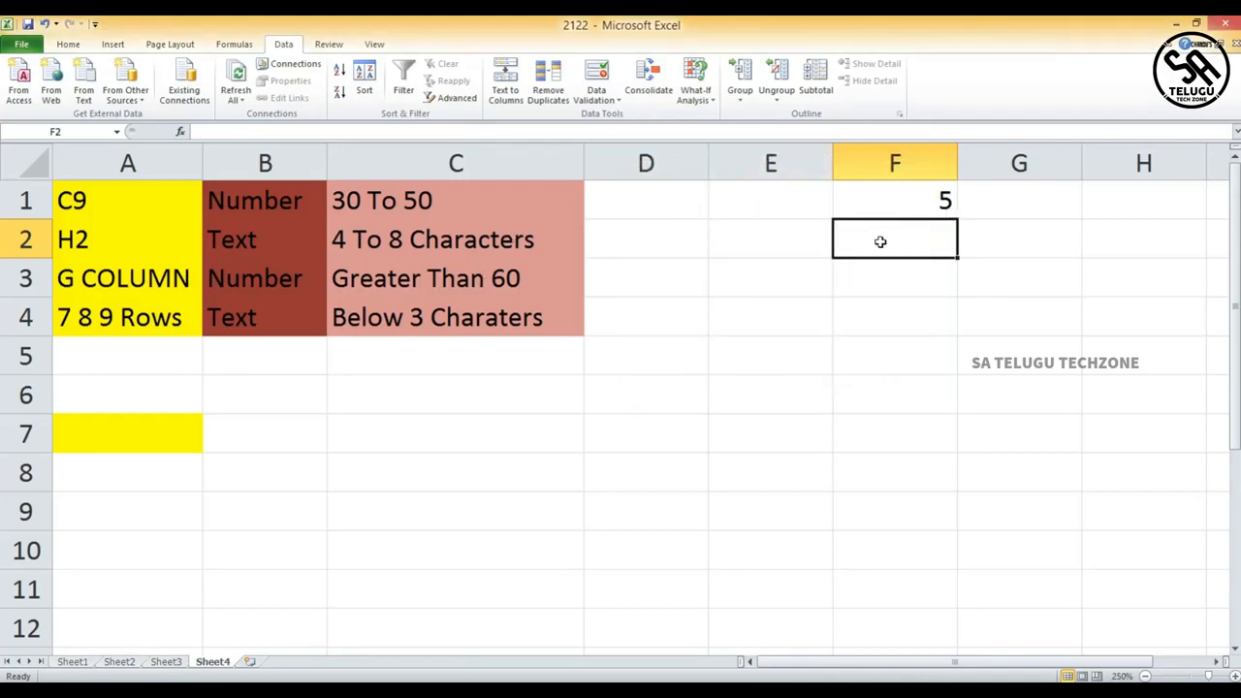
- Open E2's data validation settings and look through the Allow options before closing the dialog
{"action": "left_click", "coordinate": [742, 250]}
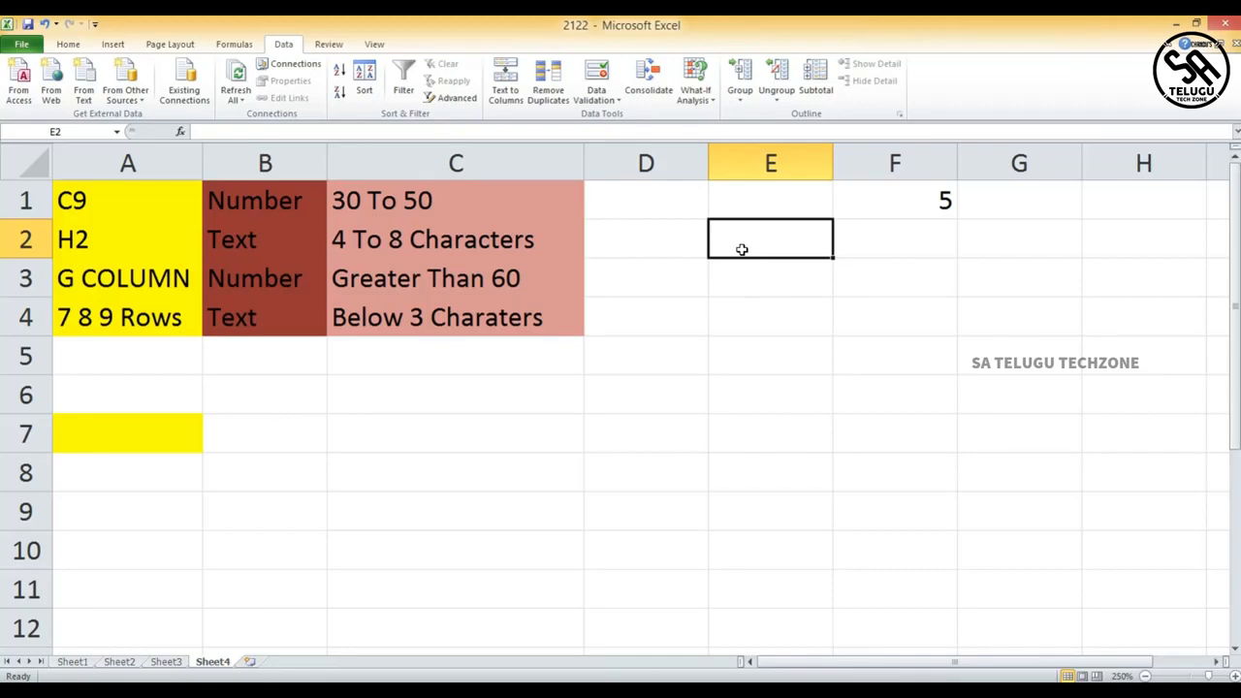
{"action": "left_click", "coordinate": [596, 97]}
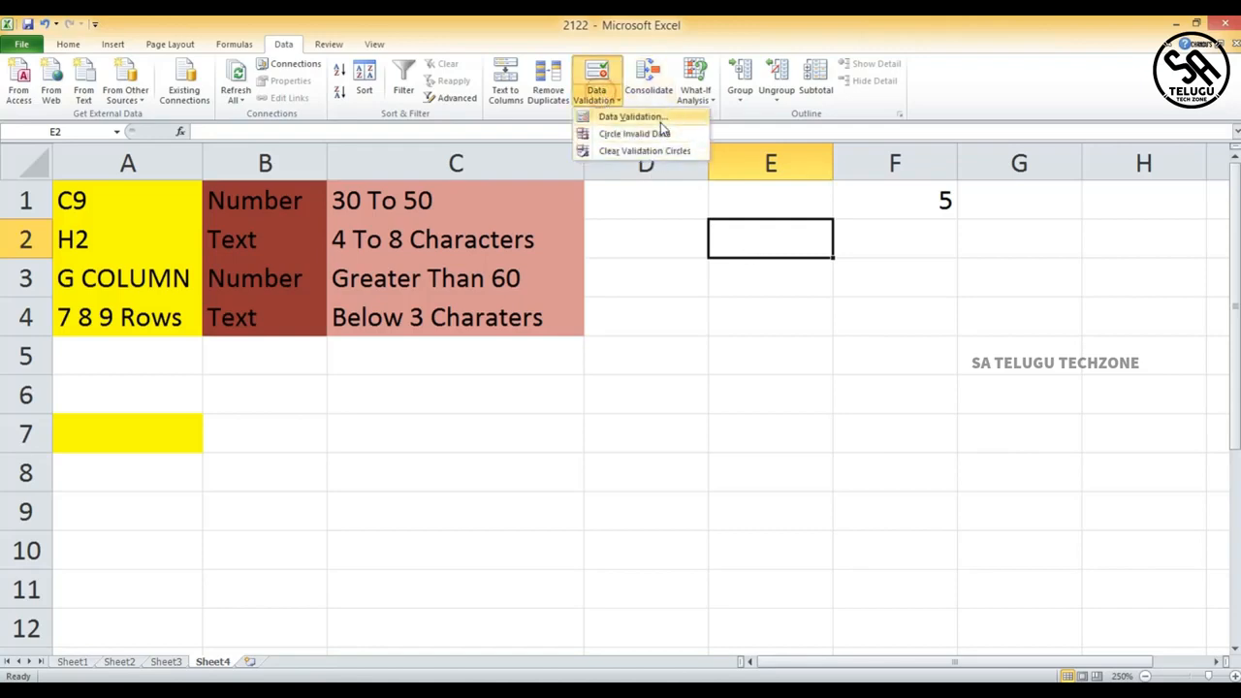
{"action": "left_click", "coordinate": [660, 118]}
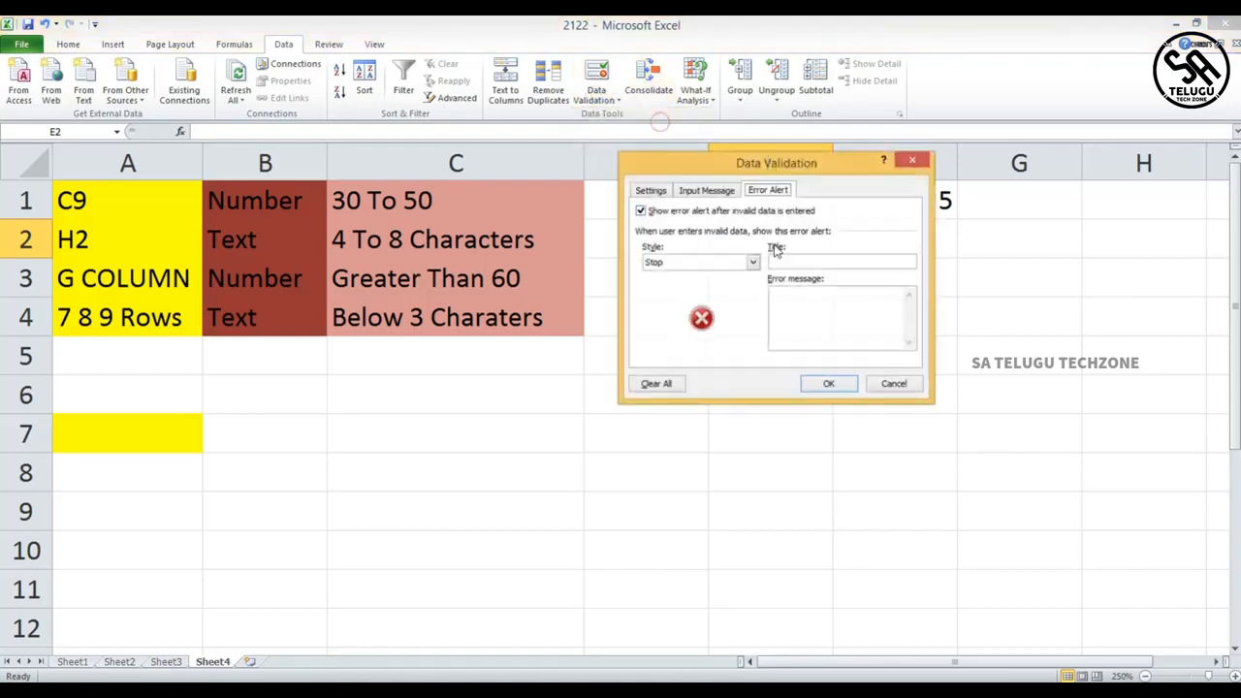
{"action": "left_click", "coordinate": [695, 191]}
{"action": "left_click", "coordinate": [648, 190]}
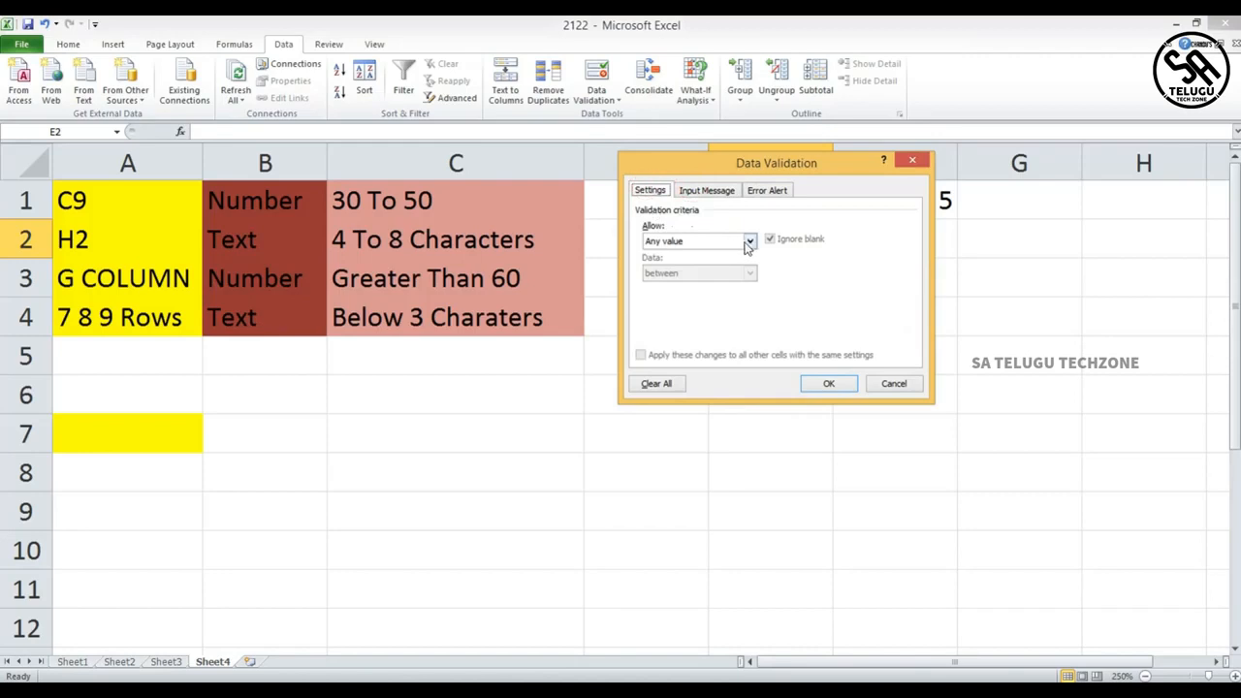
{"action": "left_click", "coordinate": [749, 242]}
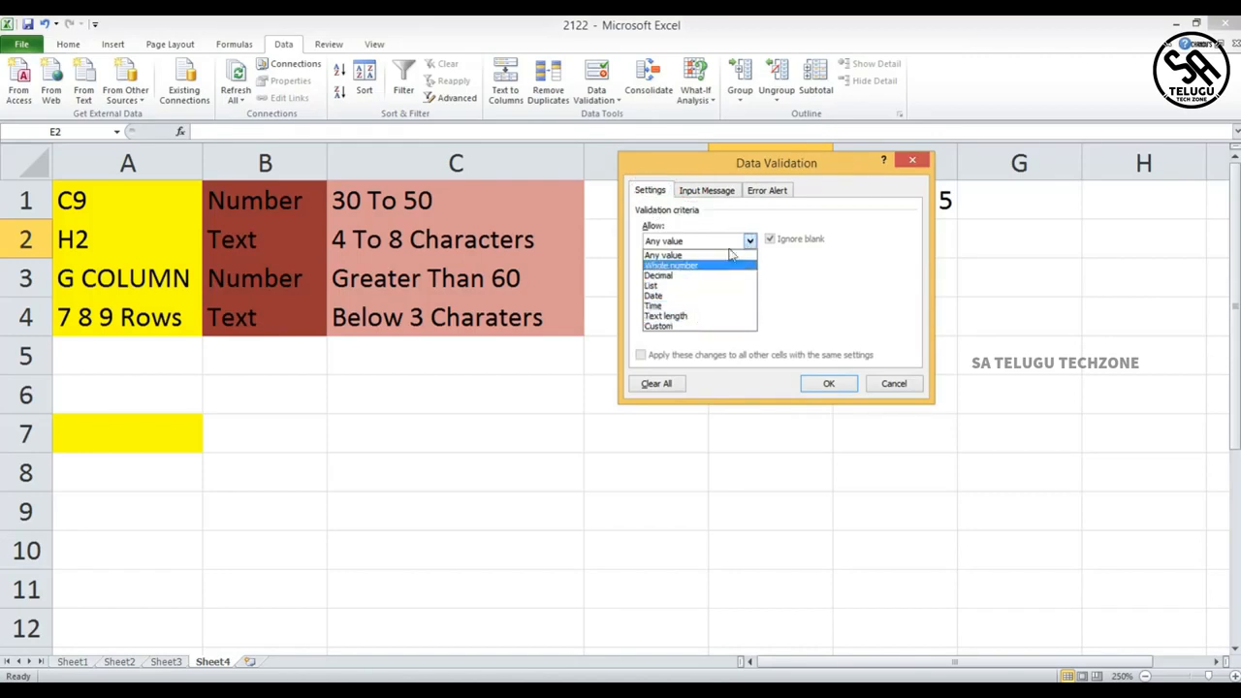
{"action": "left_click", "coordinate": [885, 388]}
{"action": "left_click", "coordinate": [886, 386]}
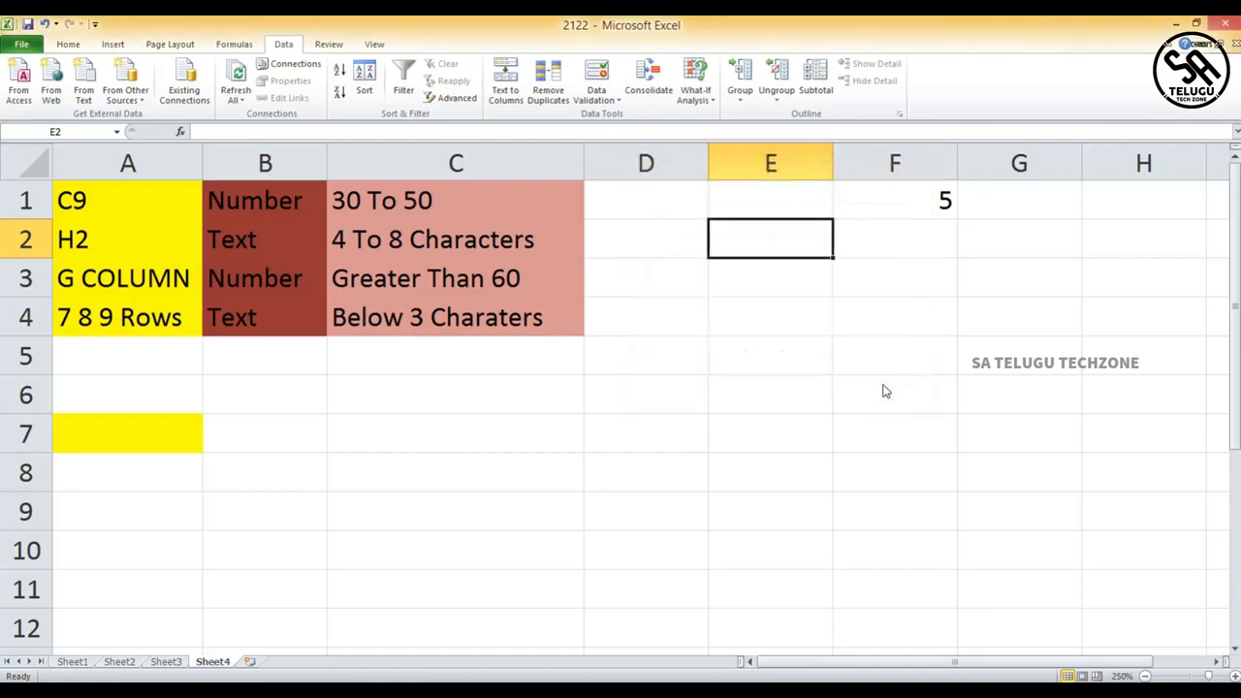